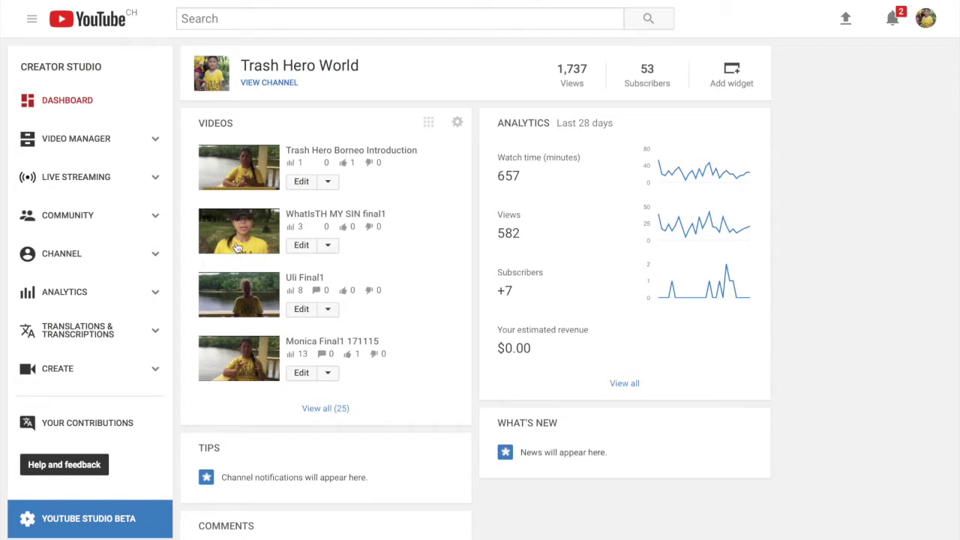
- Open the video "WhatIsTH MY SIN final1" for editing and go to its subtitles and closed captions management
{"action": "left_click", "coordinate": [301, 246]}
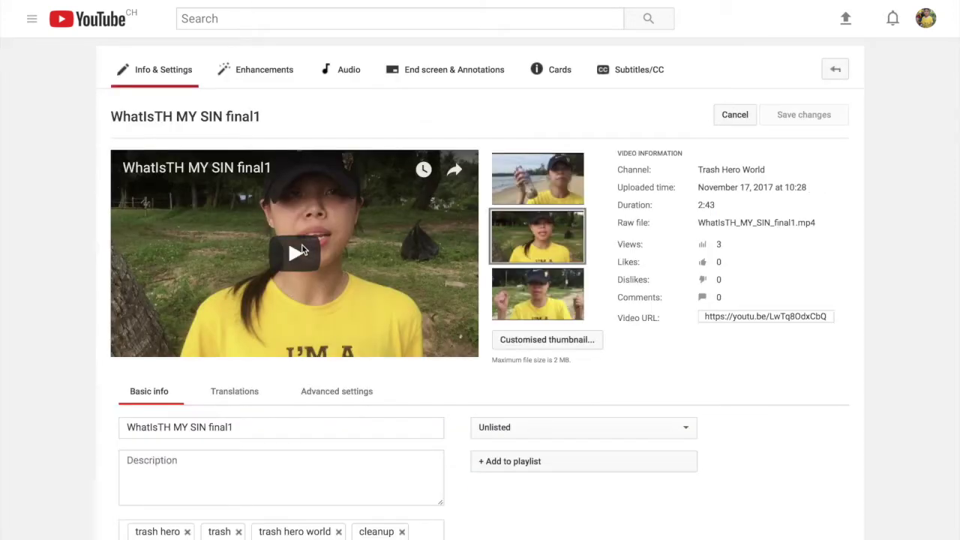
{"action": "scroll", "coordinate": [525, 427], "scroll_direction": "down", "scroll_amount": 3}
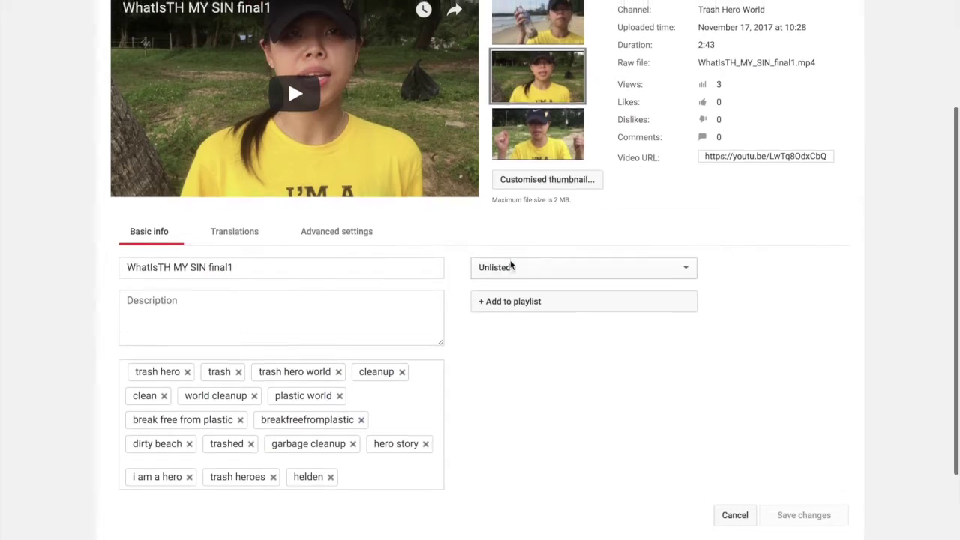
{"action": "scroll", "coordinate": [510, 264], "scroll_direction": "up", "scroll_amount": 3}
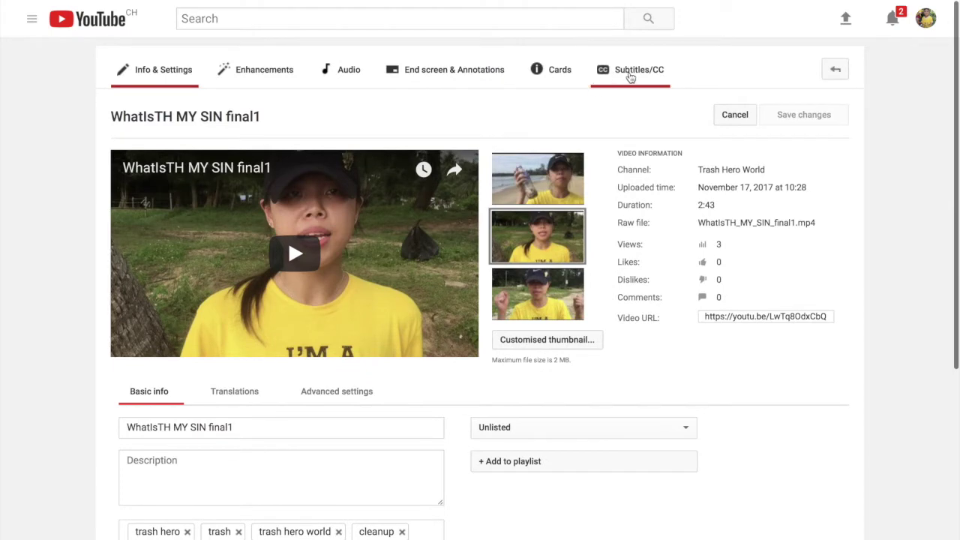
{"action": "left_click", "coordinate": [630, 72]}
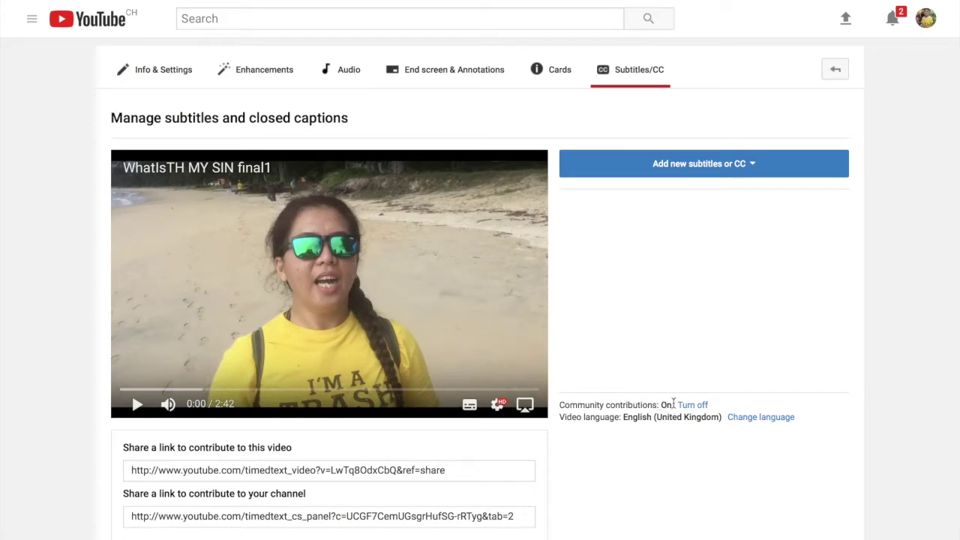
- Select the whole share link for contributing to this video
{"action": "scroll", "coordinate": [434, 478], "scroll_direction": "down", "scroll_amount": 3}
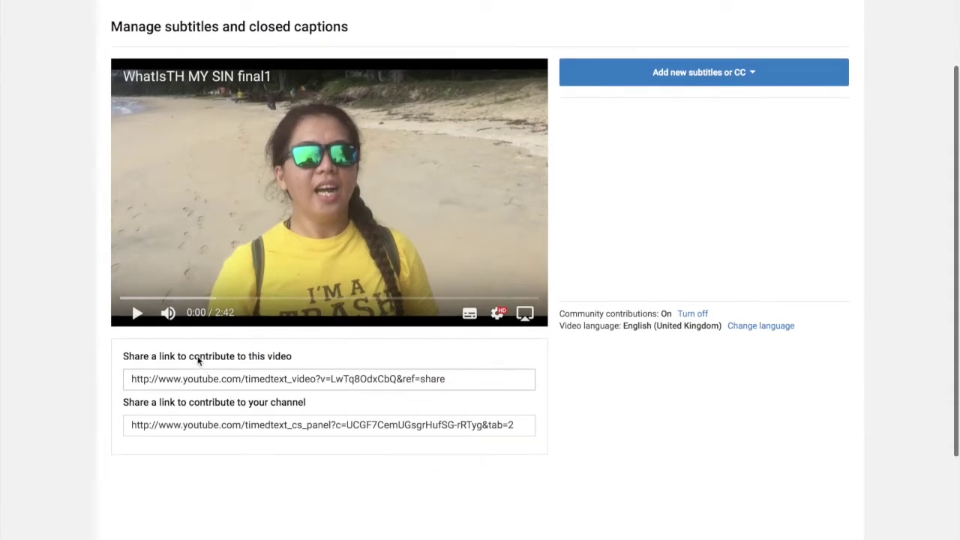
{"action": "left_click", "coordinate": [434, 380]}
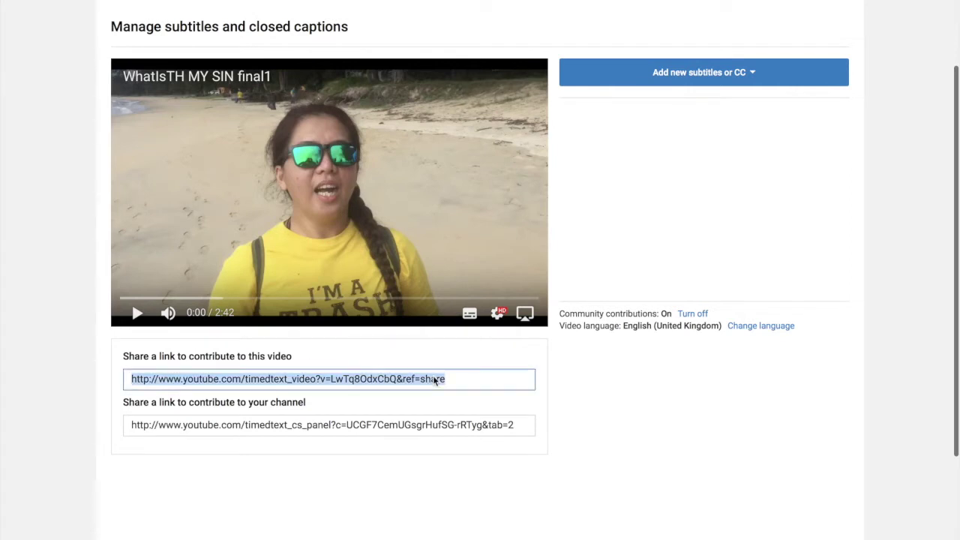
{"action": "left_click_drag", "start_coordinate": [451, 381], "coordinate": [103, 384]}
{"action": "left_click", "coordinate": [455, 380]}
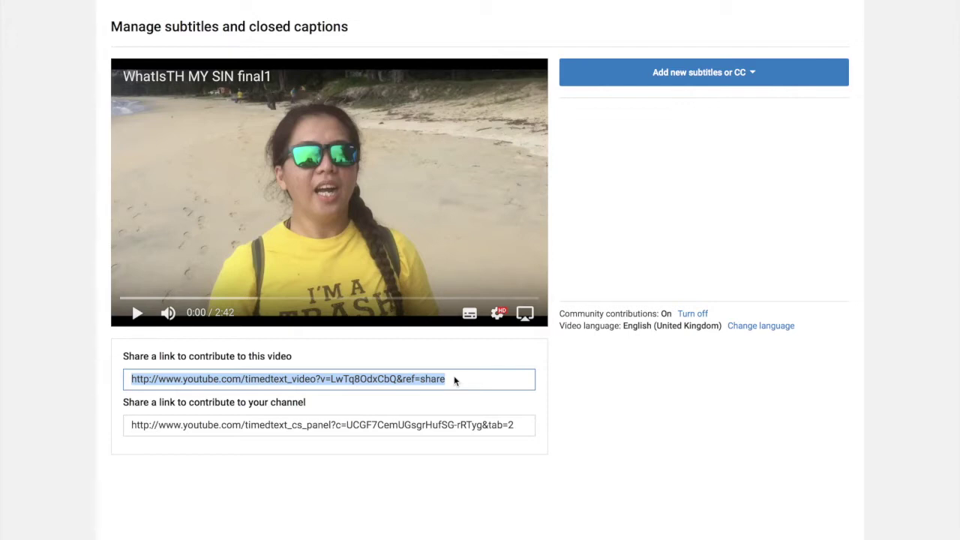
- Switch to the Firefox window showing the contribution link and choose English as the subtitle language
{"action": "key", "text": "super+Tab"}
{"action": "key", "text": "super+Tab"}
{"action": "key", "text": "super+Tab"}
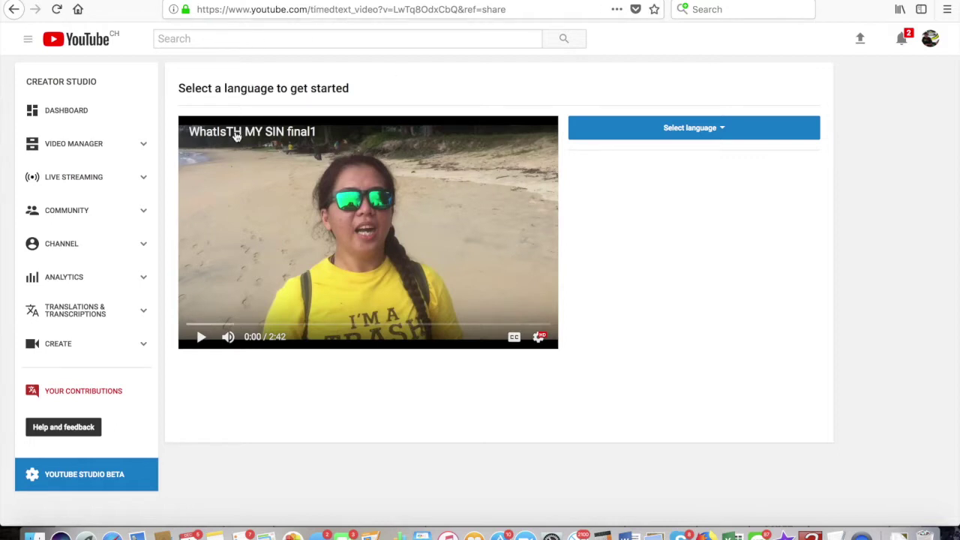
{"action": "left_click", "coordinate": [721, 129]}
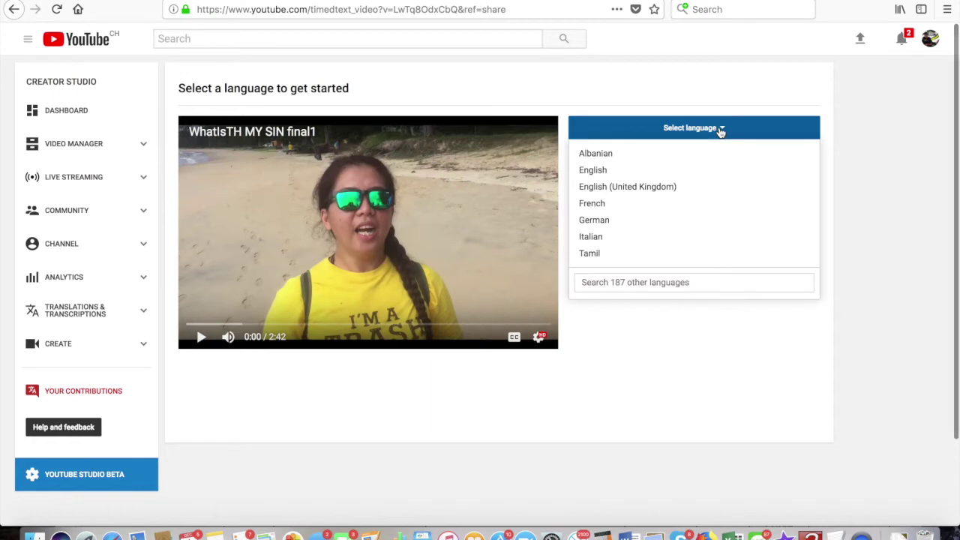
{"action": "left_click", "coordinate": [621, 173]}
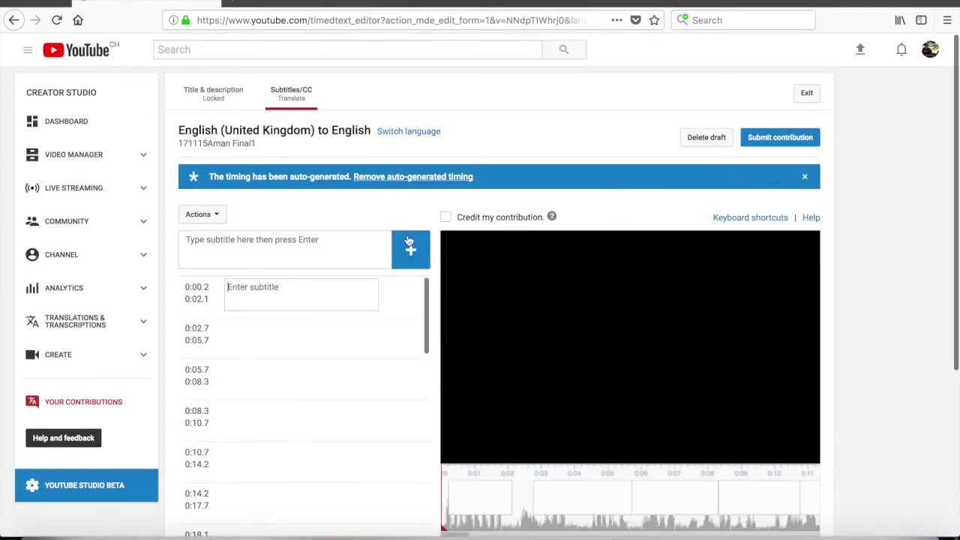
- Play the opening of the video in the subtitle editor and pause at about 0:05, lowering the system volume
{"action": "scroll", "coordinate": [369, 266], "scroll_direction": "down", "scroll_amount": 5}
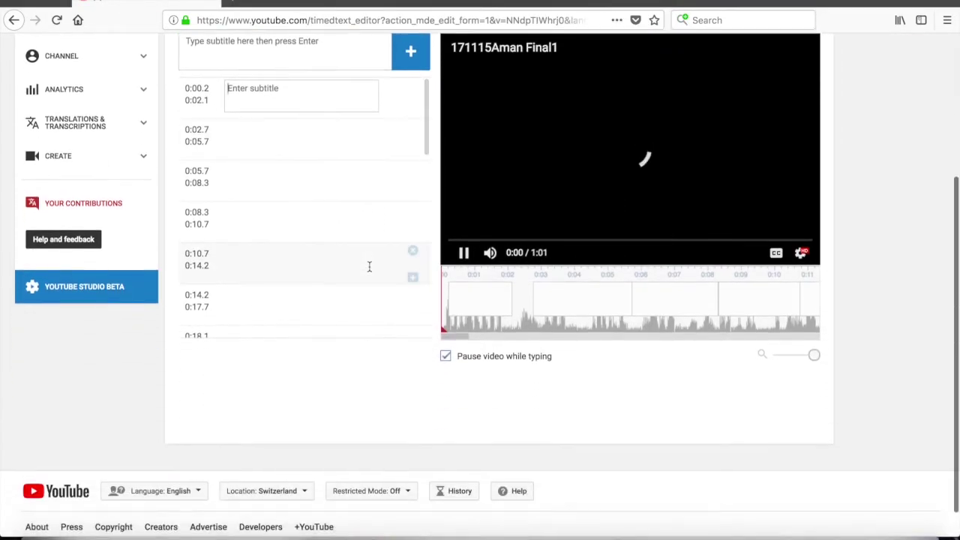
{"action": "scroll", "coordinate": [369, 267], "scroll_direction": "up", "scroll_amount": 2}
{"action": "left_click", "coordinate": [464, 318]}
{"action": "left_click", "coordinate": [463, 317]}
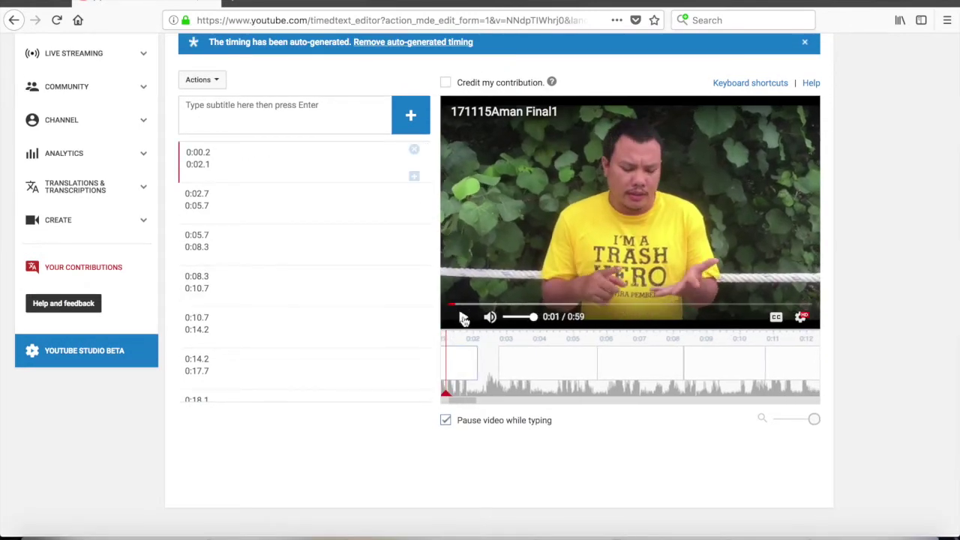
{"action": "key", "text": "XF86AudioLowerVolume"}
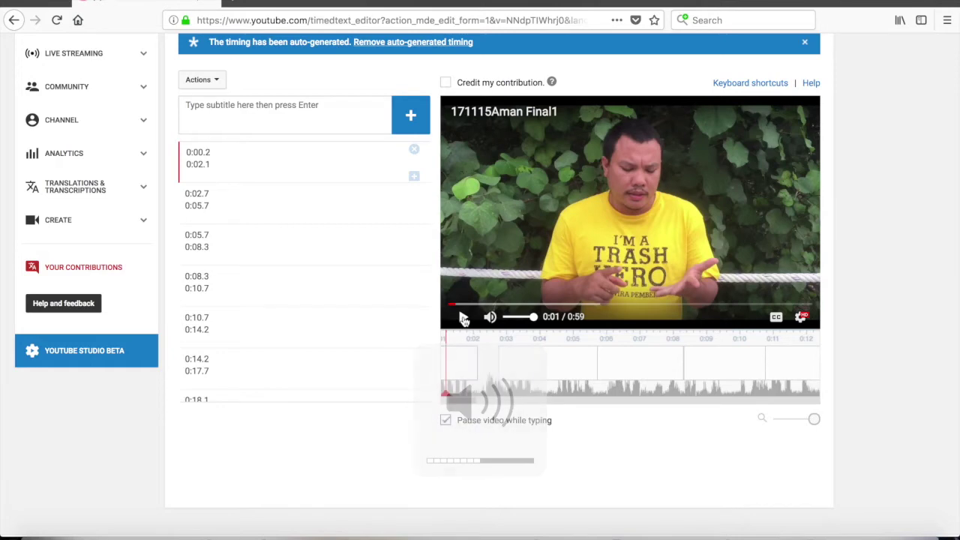
{"action": "left_click", "coordinate": [464, 317]}
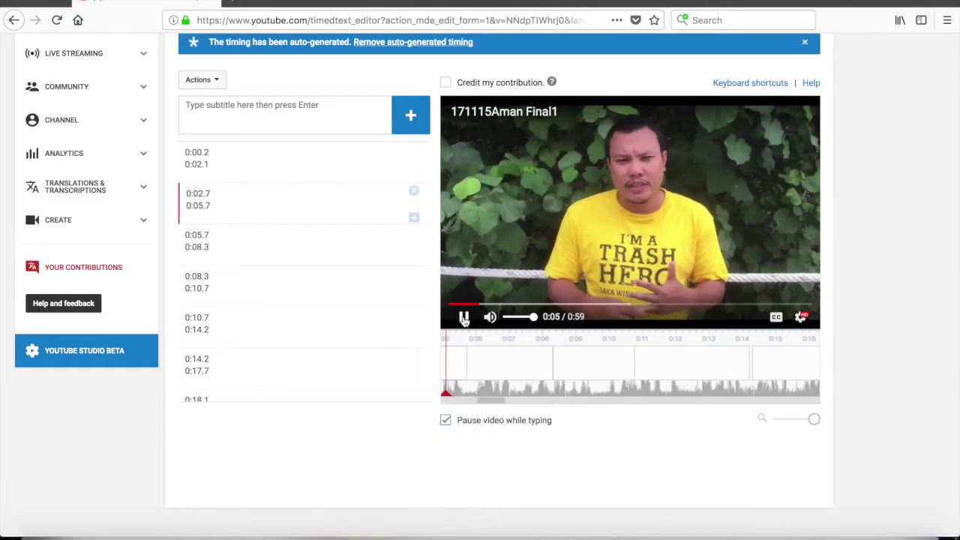
{"action": "left_click", "coordinate": [464, 318]}
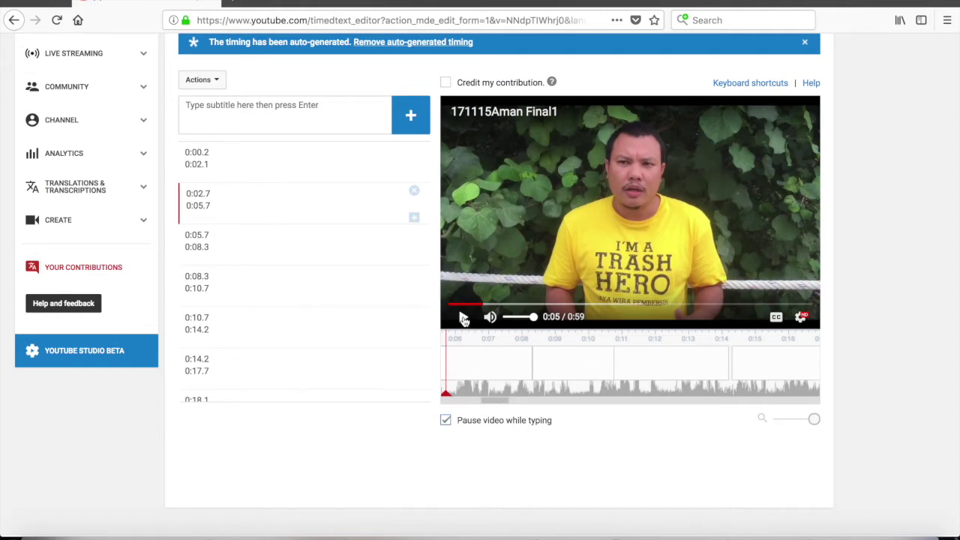
{"action": "key", "text": "XF86AudioMute"}
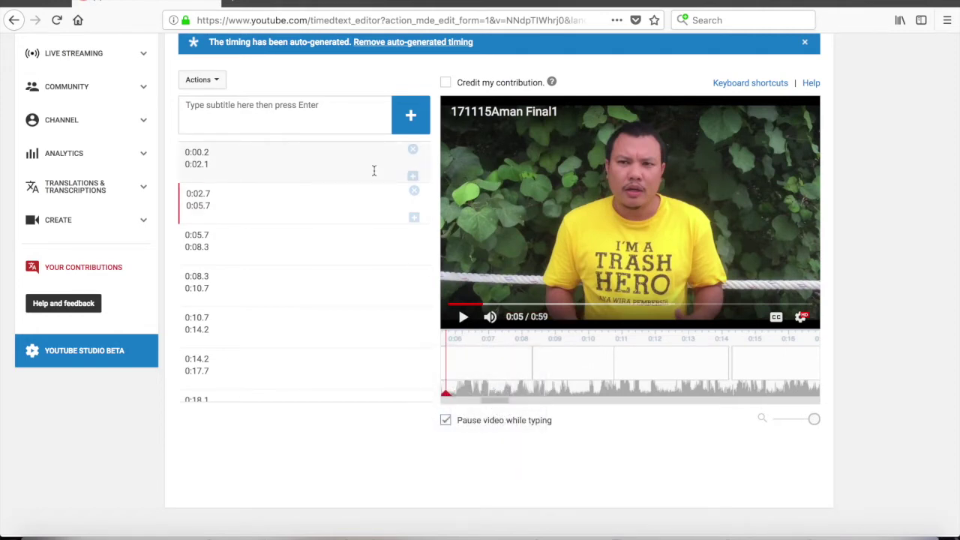
- Add the subtitle "Trash Hero Kuantan started in August 2017" at the paused position of the video
{"action": "left_click", "coordinate": [265, 112]}
{"action": "type", "text": "Trash Hero Kuantan started in August 2017"}
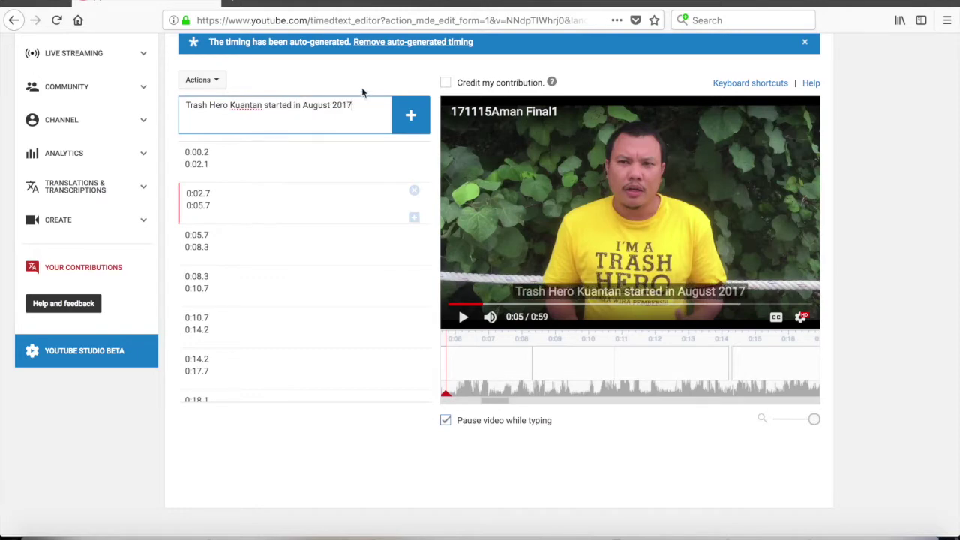
{"action": "left_click", "coordinate": [413, 117]}
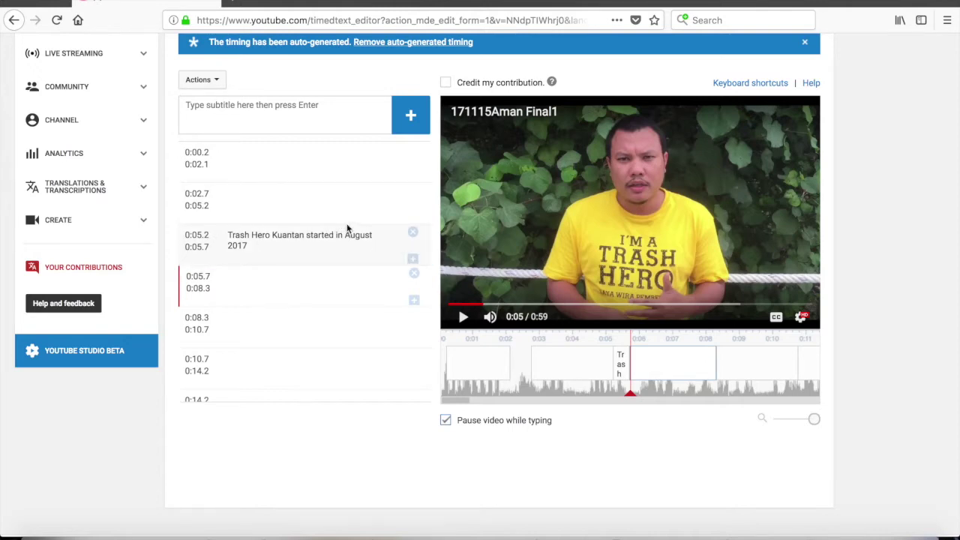
- Try to retime the new subtitle to start at 0:00.2 and end at 0:06.7, and replay the opening
{"action": "left_click", "coordinate": [202, 236]}
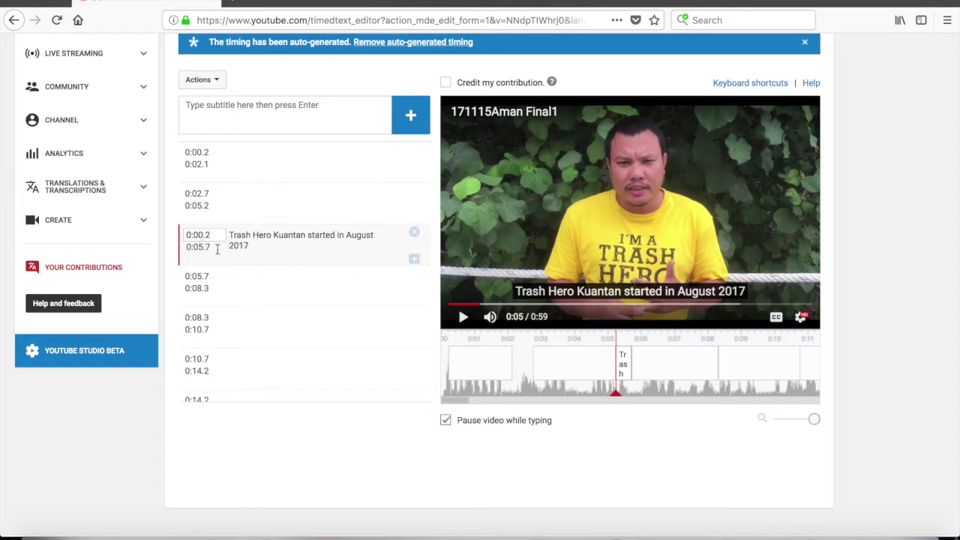
{"action": "left_click", "coordinate": [203, 246]}
{"action": "key", "text": "BackSpace"}
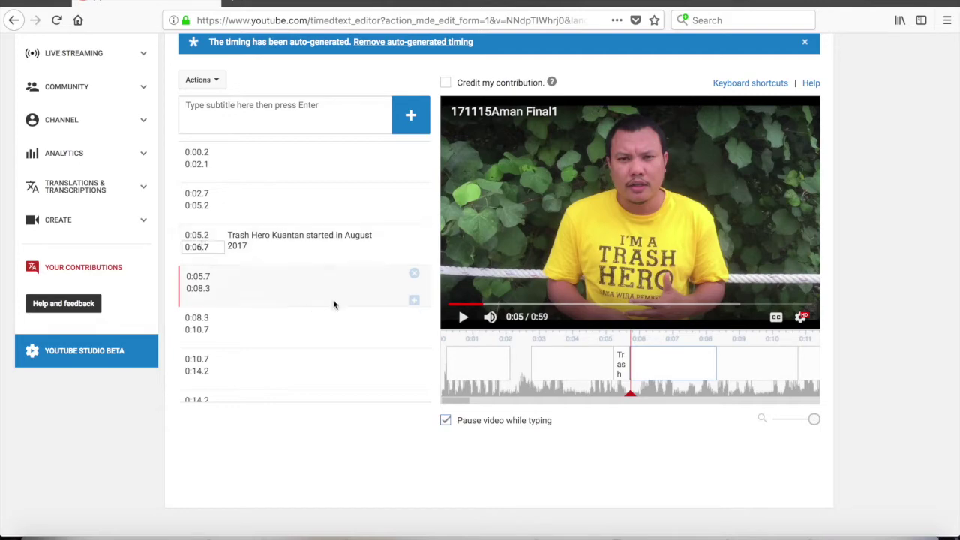
{"action": "left_click", "coordinate": [451, 307]}
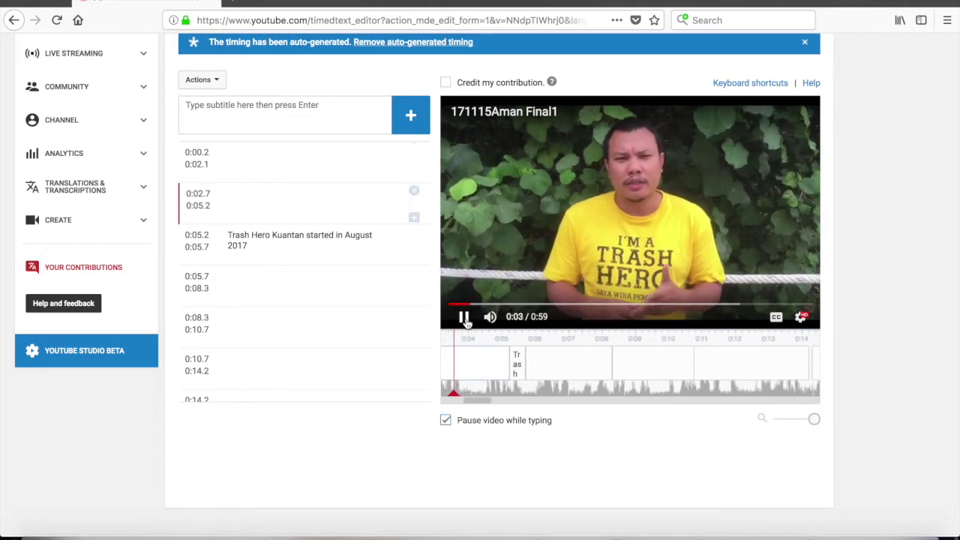
{"action": "left_click", "coordinate": [464, 317]}
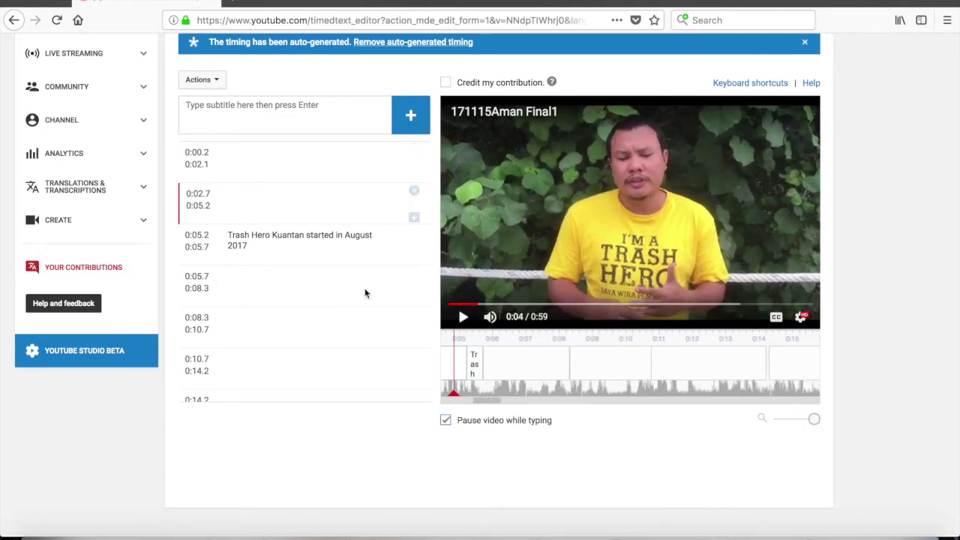
- Delete the two empty subtitle segments before the "Trash Hero Kuantan" line and set its start time to 0:00.2
{"action": "left_click", "coordinate": [200, 235]}
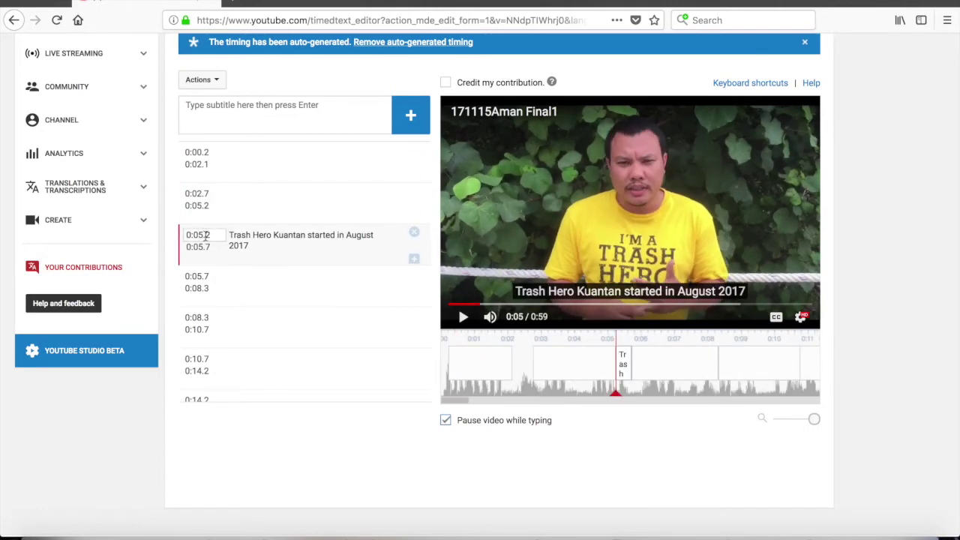
{"action": "left_click", "coordinate": [413, 189]}
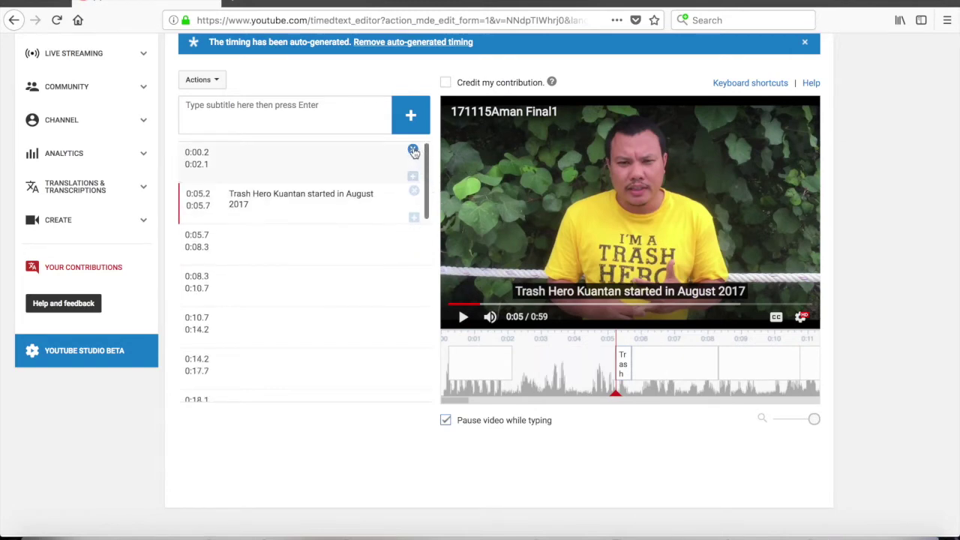
{"action": "left_click", "coordinate": [413, 150]}
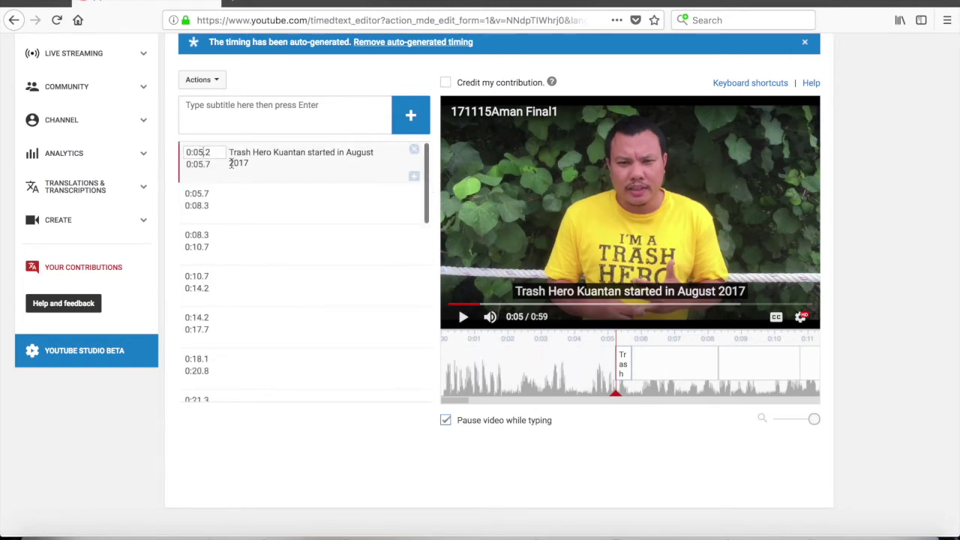
{"action": "key", "text": "BackSpace"}
{"action": "type", "text": "1"}
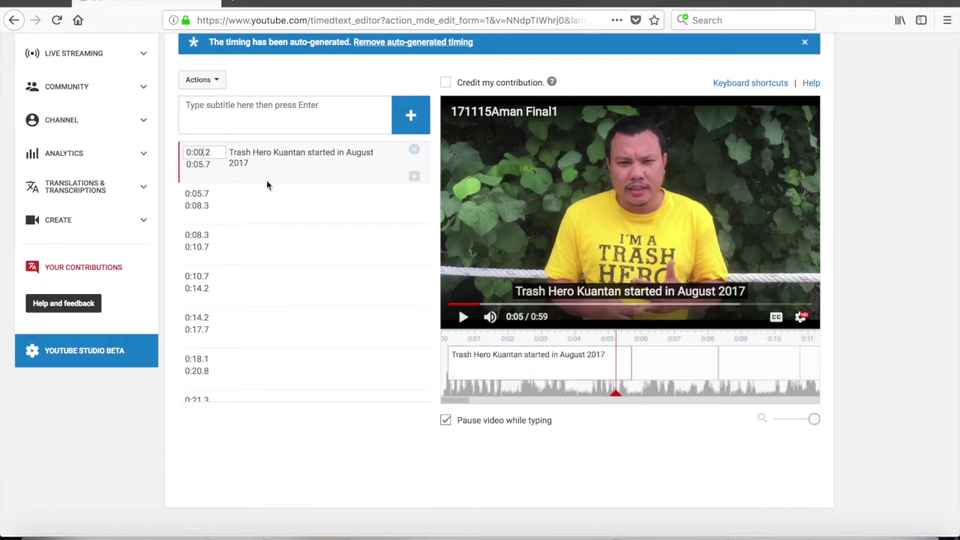
- Play the video from the start and enter "Bla Bla Bla" as the subtitle for the 0:05.7 to 0:08.3 segment
{"action": "left_click", "coordinate": [454, 306]}
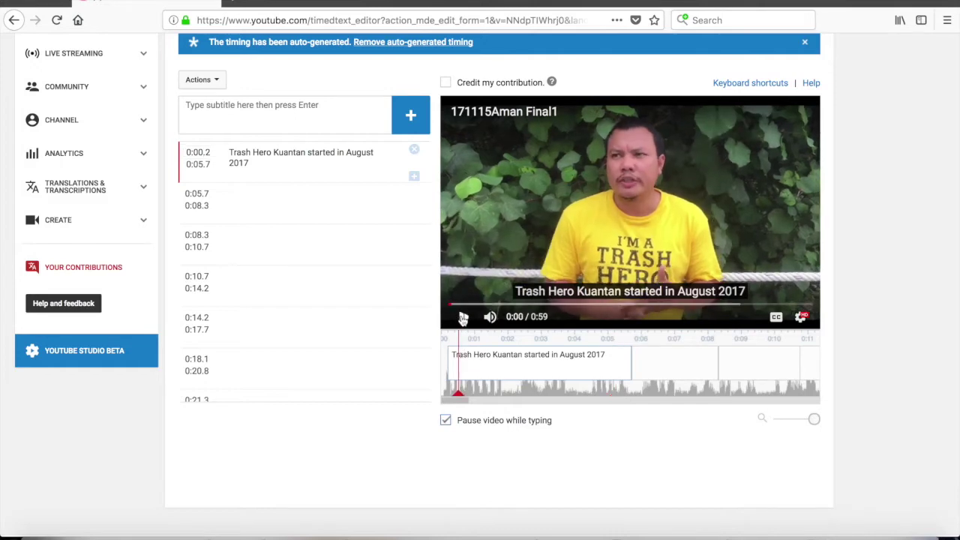
{"action": "left_click", "coordinate": [464, 318]}
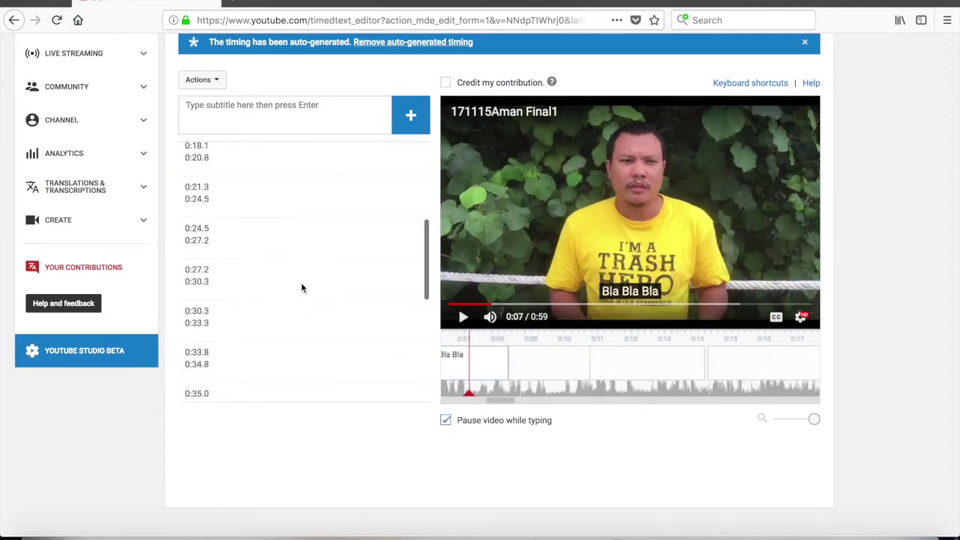
{"action": "scroll", "coordinate": [300, 282], "scroll_direction": "down", "scroll_amount": 10}
{"action": "scroll", "coordinate": [300, 282], "scroll_direction": "up", "scroll_amount": 10}
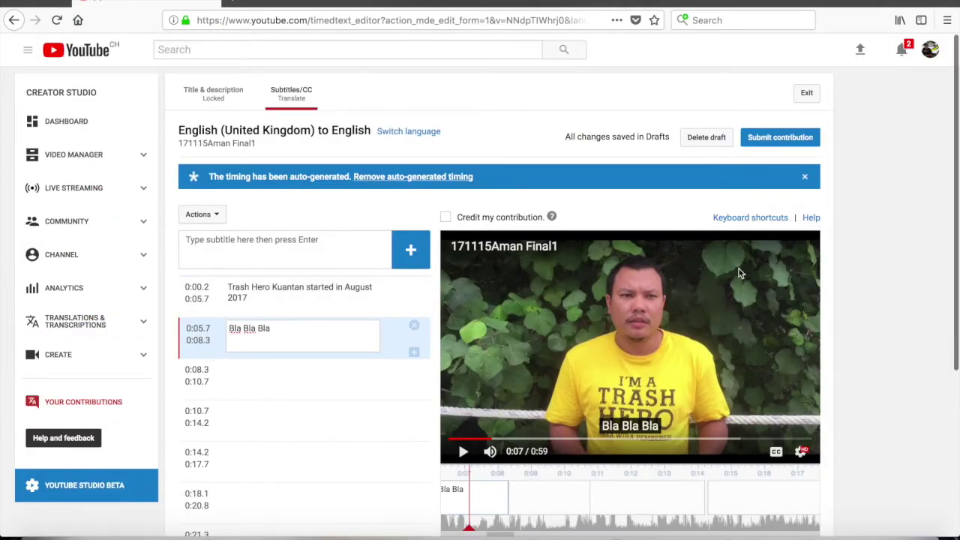
- Play back the first subtitle and inspect the "Bla Bla Bla" segment on the timeline to check the timing
{"action": "scroll", "coordinate": [593, 343], "scroll_direction": "down", "scroll_amount": 2}
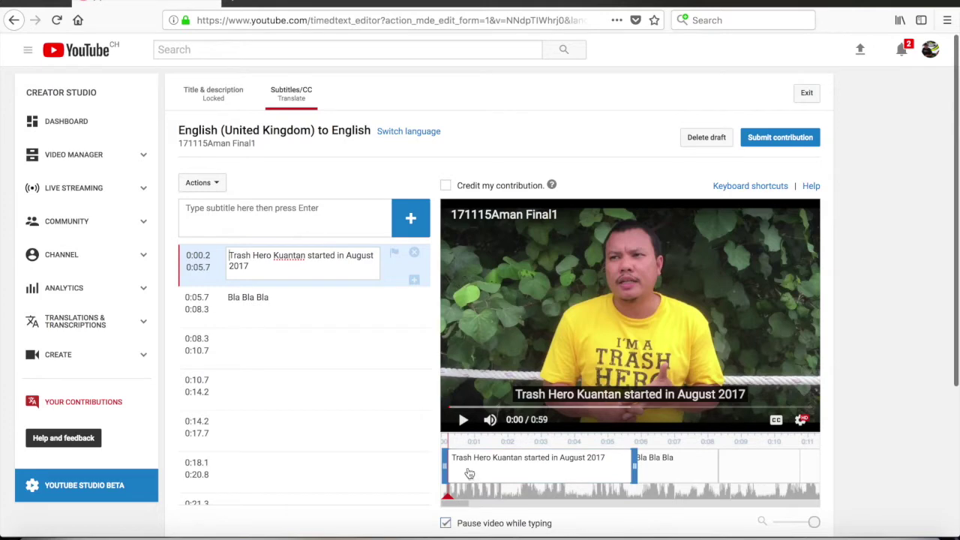
{"action": "left_click", "coordinate": [464, 421]}
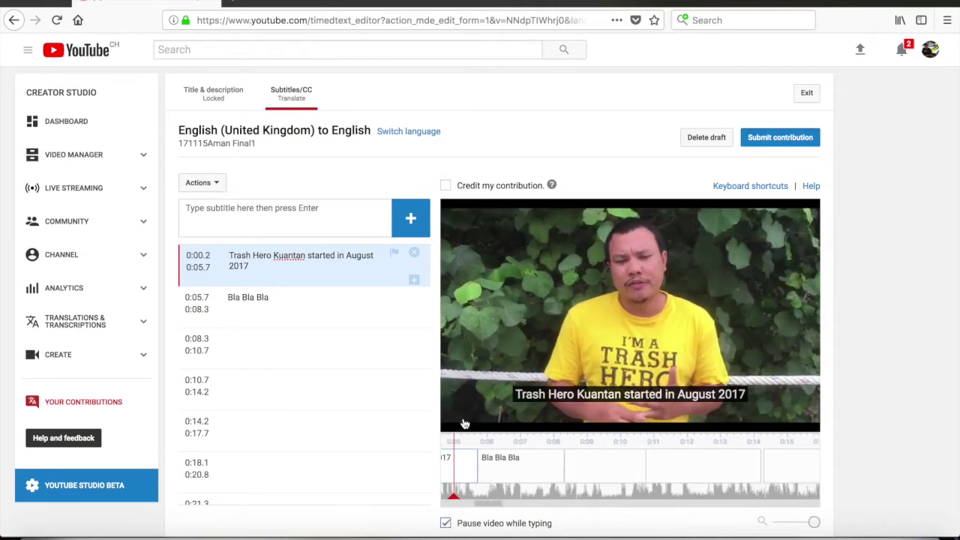
{"action": "left_click", "coordinate": [464, 424]}
{"action": "left_click", "coordinate": [460, 466]}
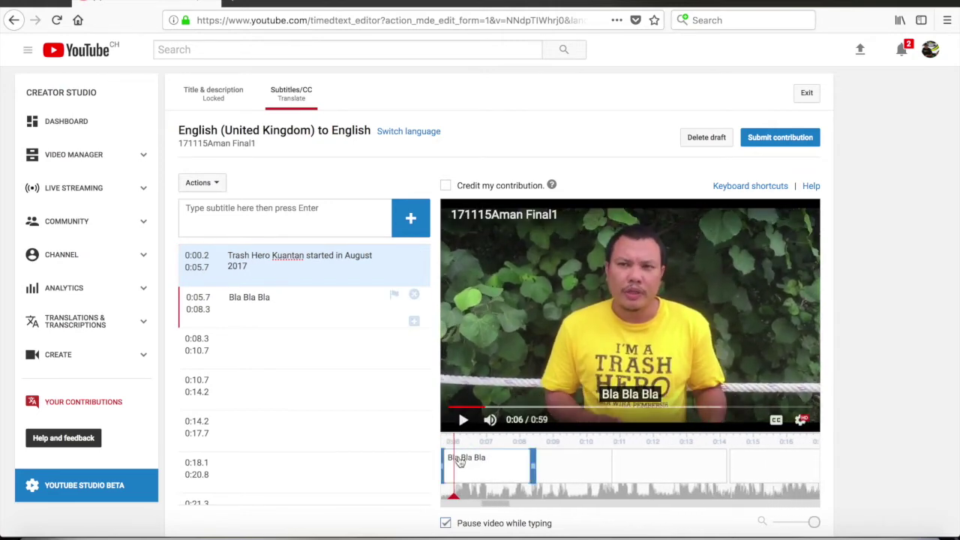
- Extend the first subtitle on the timeline to end at 0:06.2 and move the start of "Bla Bla Bla" to 0:06.9
{"action": "left_click", "coordinate": [475, 410]}
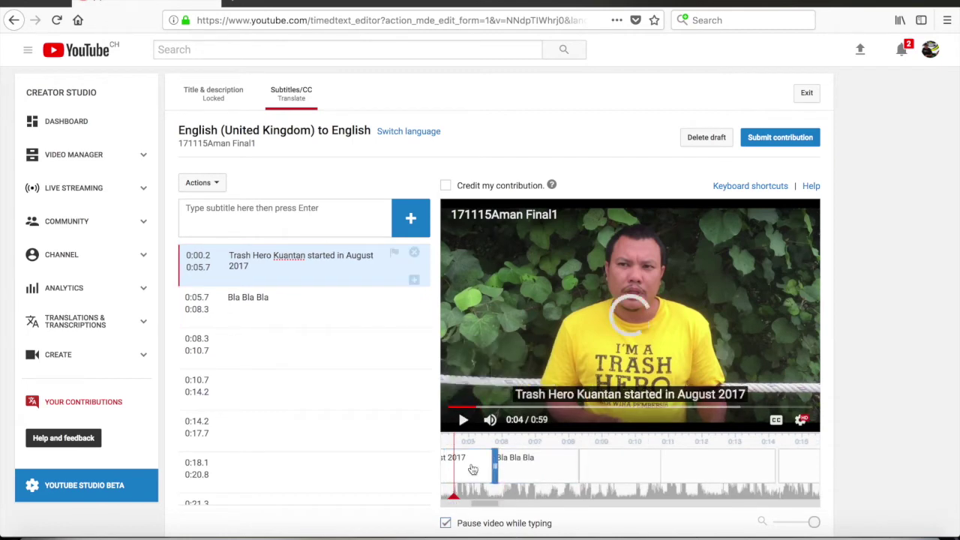
{"action": "left_click", "coordinate": [459, 407]}
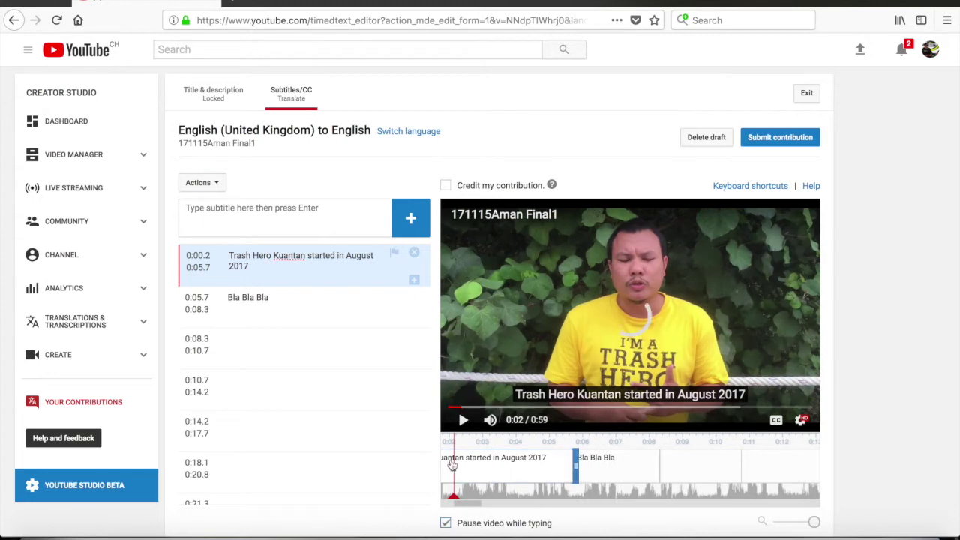
{"action": "mouse_move", "coordinate": [574, 463]}
{"action": "left_mouse_down"}
{"action": "mouse_move", "coordinate": [560, 463]}
{"action": "mouse_move", "coordinate": [613, 463]}
{"action": "mouse_move", "coordinate": [555, 463]}
{"action": "mouse_move", "coordinate": [590, 463]}
{"action": "left_mouse_up"}
{"action": "left_click", "coordinate": [637, 468]}
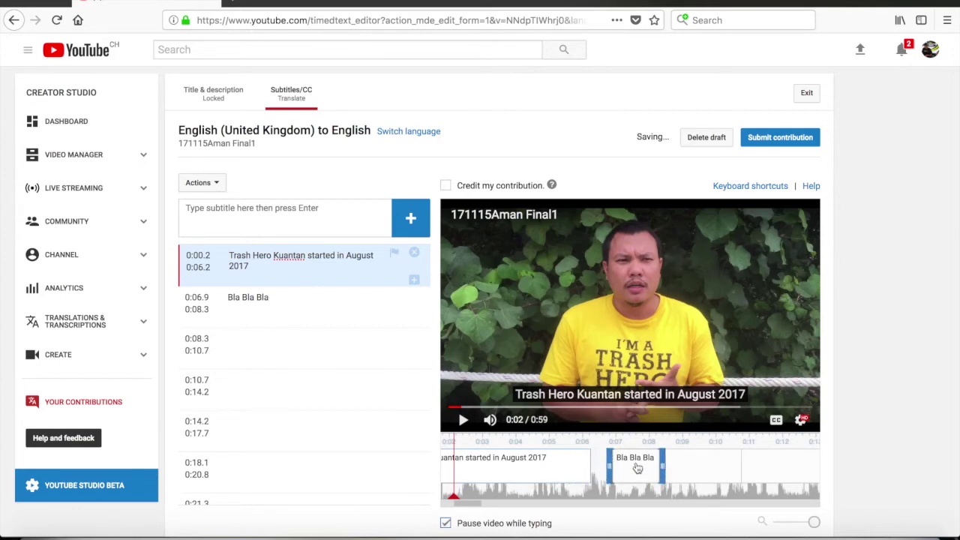
- Raise the volume and play the video from about 0:04 to check the timing of the "Bla Bla Bla" subtitle
{"action": "left_click", "coordinate": [475, 412]}
{"action": "key", "text": "XF86AudioRaiseVolume"}
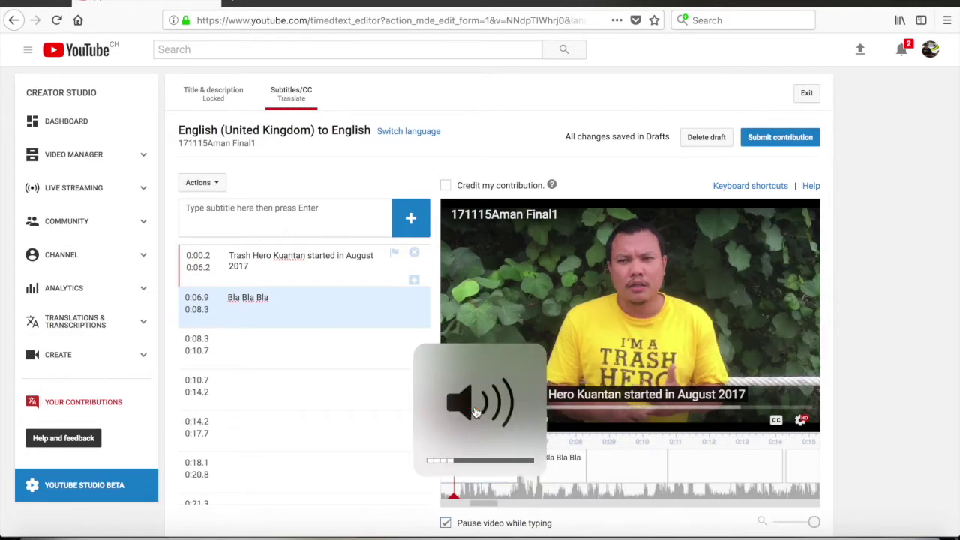
{"action": "left_click", "coordinate": [464, 421]}
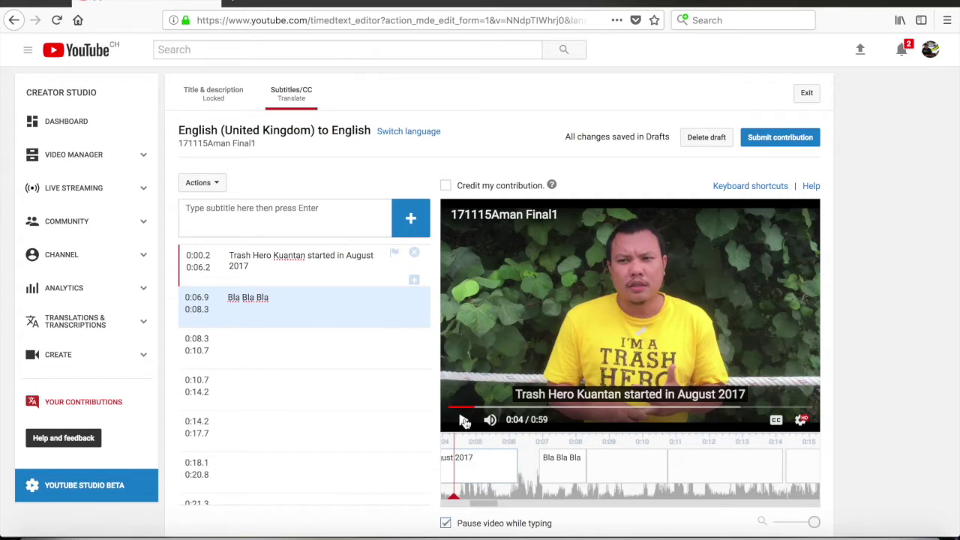
{"action": "left_click", "coordinate": [464, 420]}
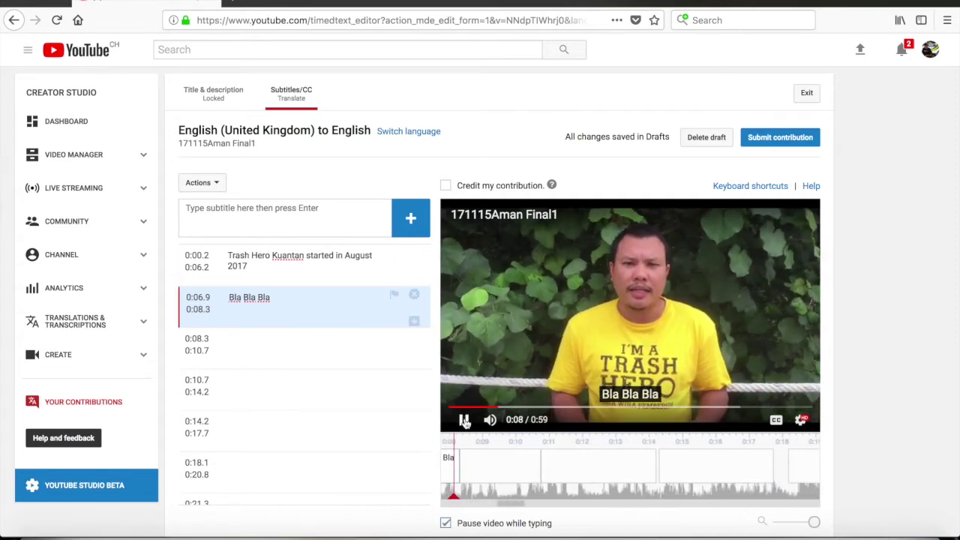
{"action": "left_click", "coordinate": [464, 421]}
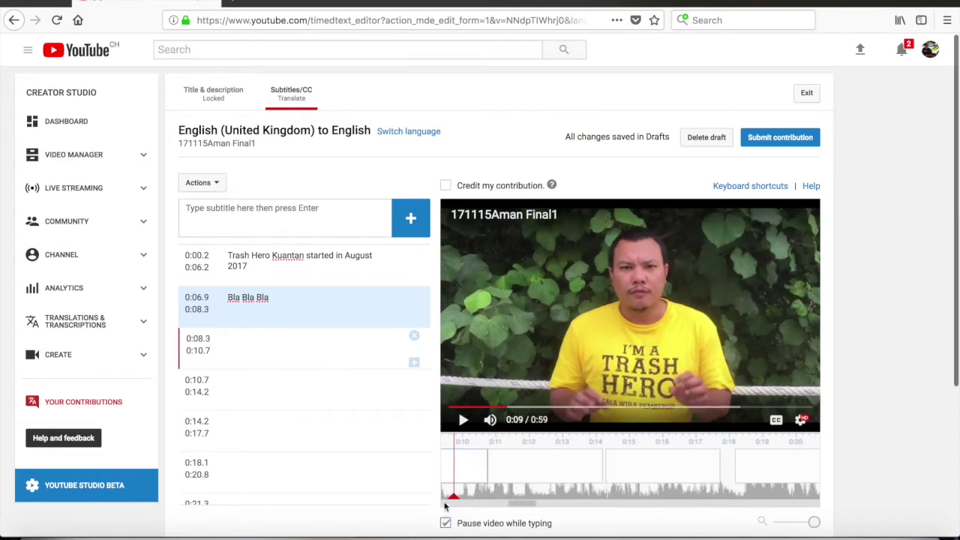
- Replace the "Bla Bla Bla" subtitle text with "We already have 10 cleanups all together"
{"action": "left_click", "coordinate": [474, 406]}
{"action": "left_click", "coordinate": [243, 300]}
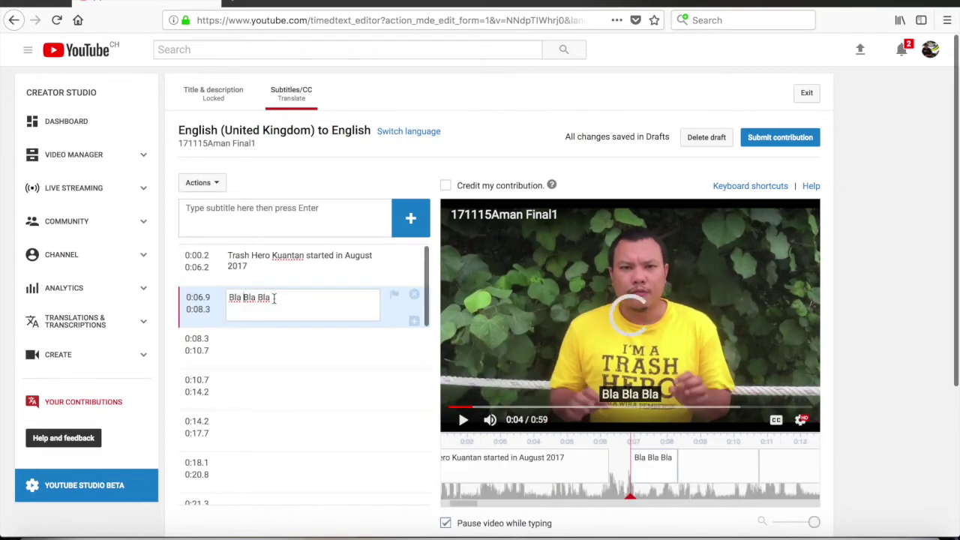
{"action": "key", "text": "ctrl+a"}
{"action": "type", "text": "We all"}
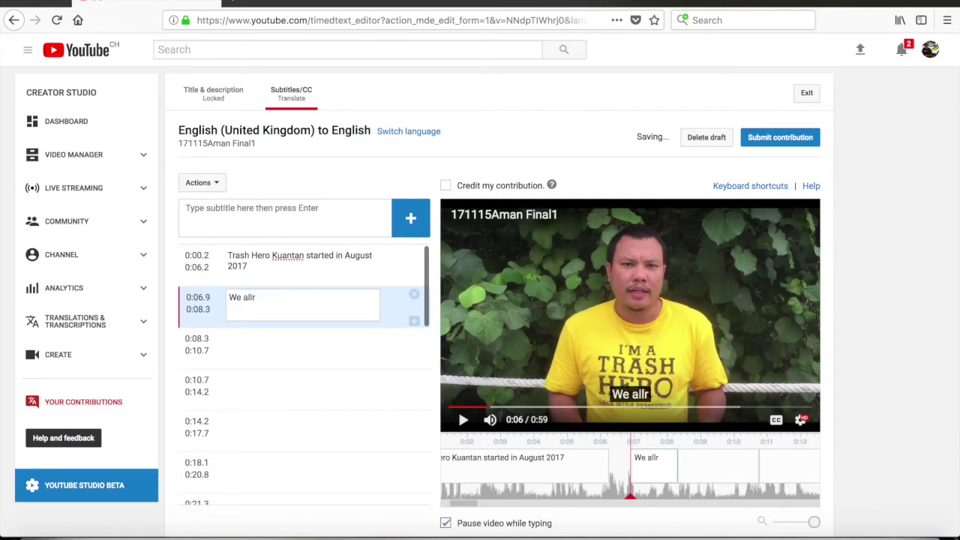
{"action": "type", "text": "ready "}
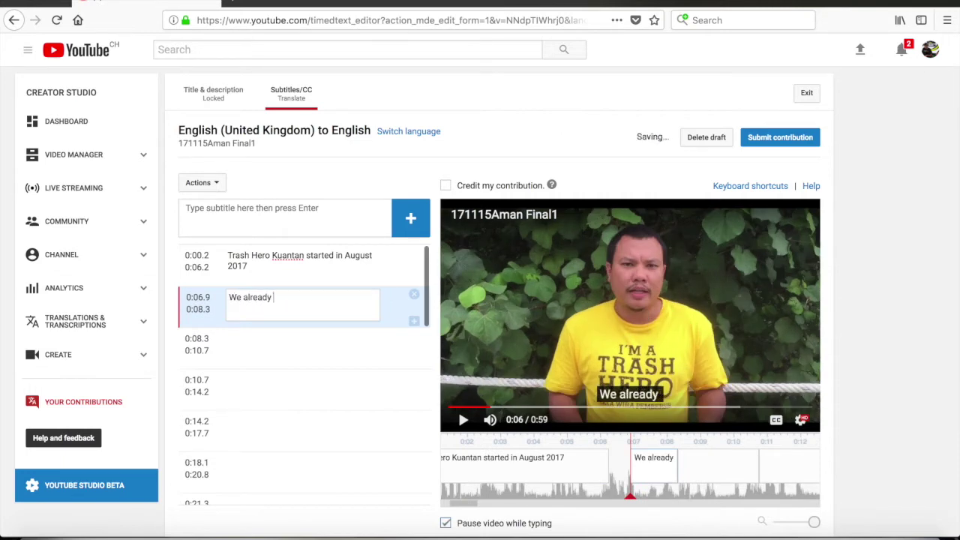
{"action": "type", "text": "have 10 cleanups"}
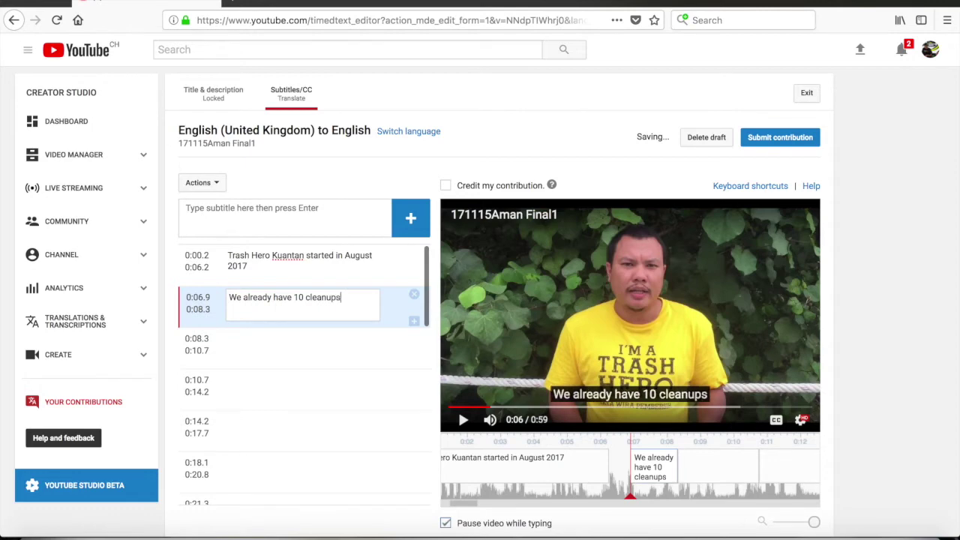
{"action": "type", "text": " all together"}
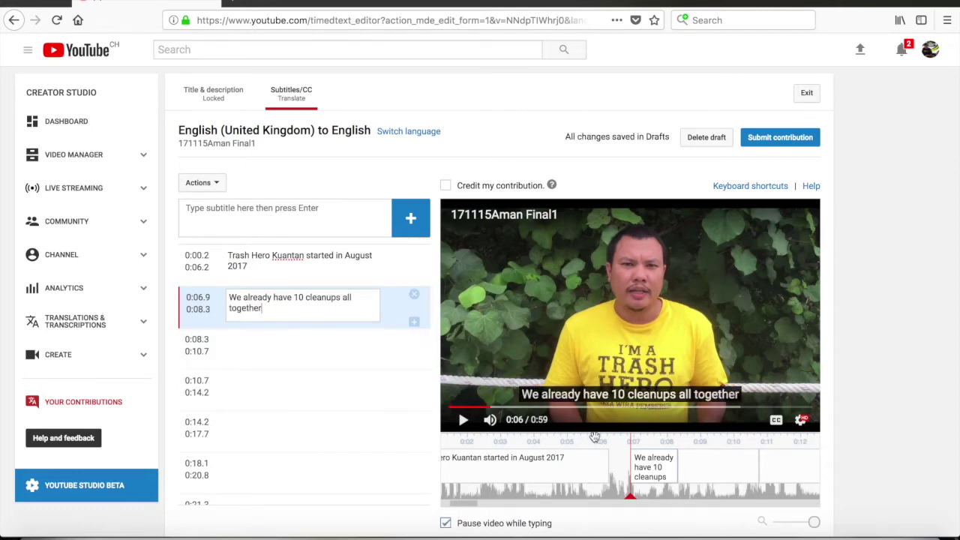
- Extend the "We already have 10 cleanups all together" subtitle to end at 0:09.6 and replay the passage leading into it
{"action": "left_click", "coordinate": [664, 472]}
{"action": "left_click_drag", "start_coordinate": [680, 467], "coordinate": [718, 462]}
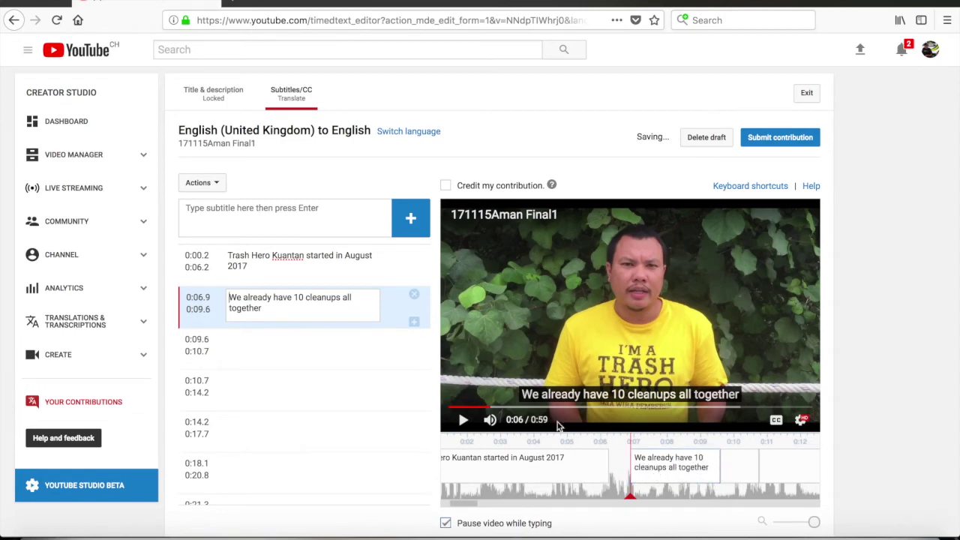
{"action": "left_click", "coordinate": [478, 409]}
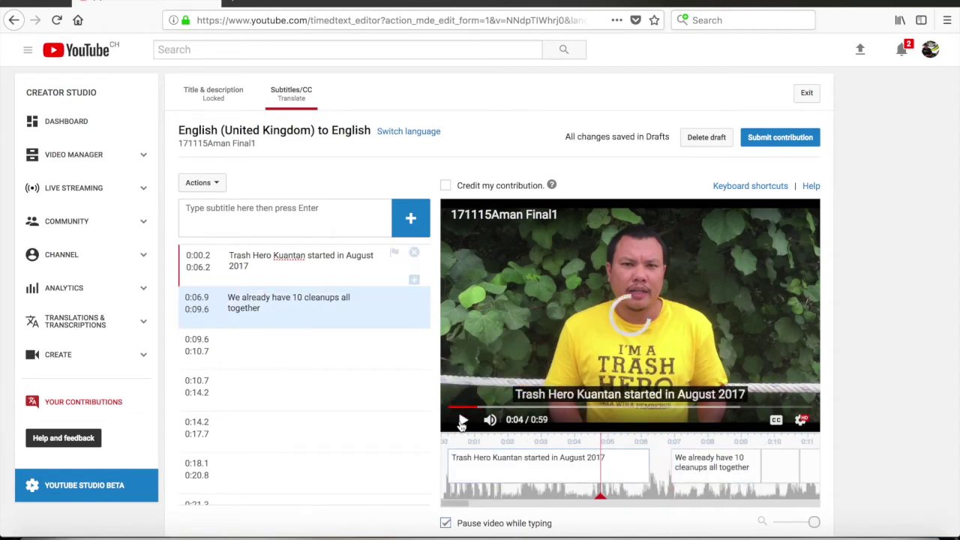
{"action": "left_click", "coordinate": [463, 420]}
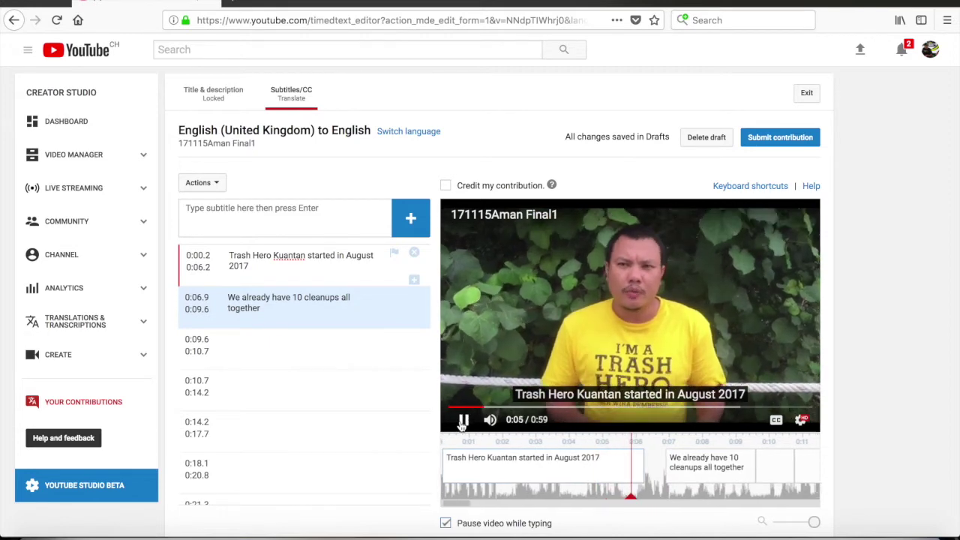
{"action": "left_click", "coordinate": [463, 421]}
- Move the boundary between the first two subtitles to 0:05.9 and play on into the empty 0:09.6 segment
{"action": "left_click", "coordinate": [609, 461]}
{"action": "left_click_drag", "start_coordinate": [606, 462], "coordinate": [579, 462]}
{"action": "left_click", "coordinate": [462, 421]}
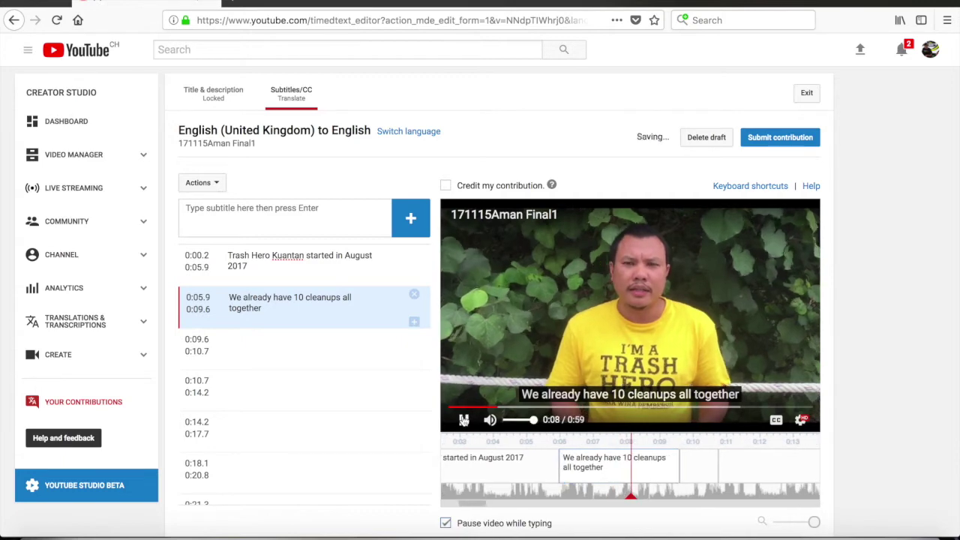
{"action": "left_click", "coordinate": [463, 420]}
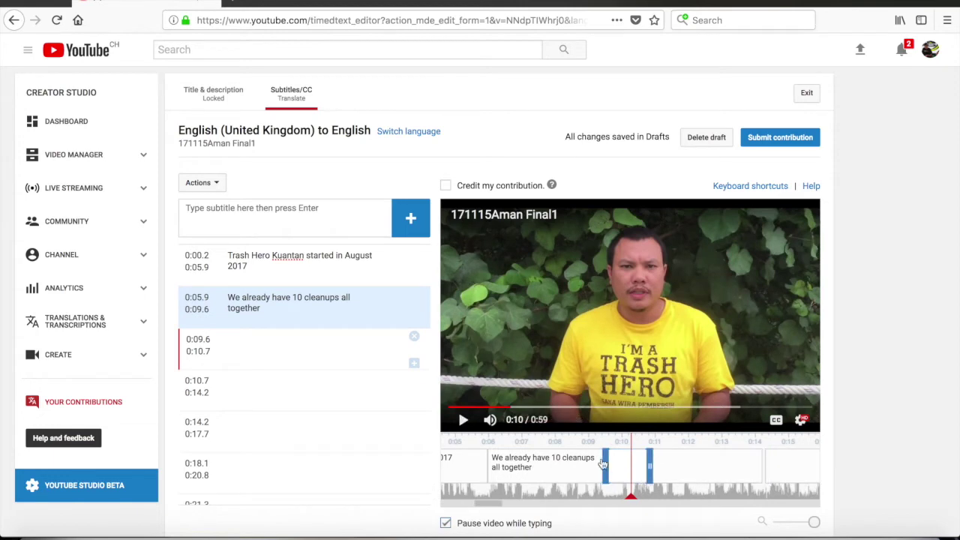
{"action": "left_click", "coordinate": [294, 351]}
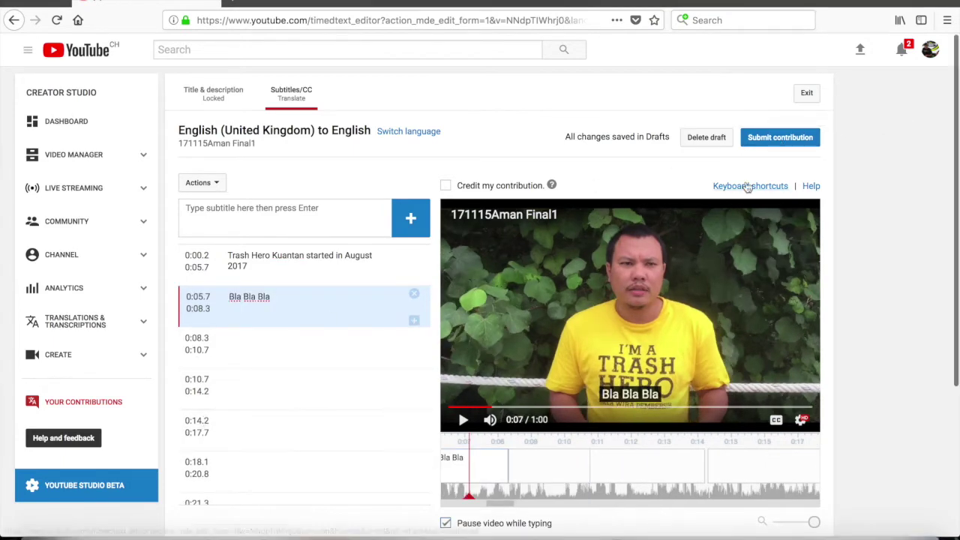
- Submit the subtitle contribution as done and ready to be reviewed, and dismiss the suggestions for other videos
{"action": "left_click", "coordinate": [789, 140]}
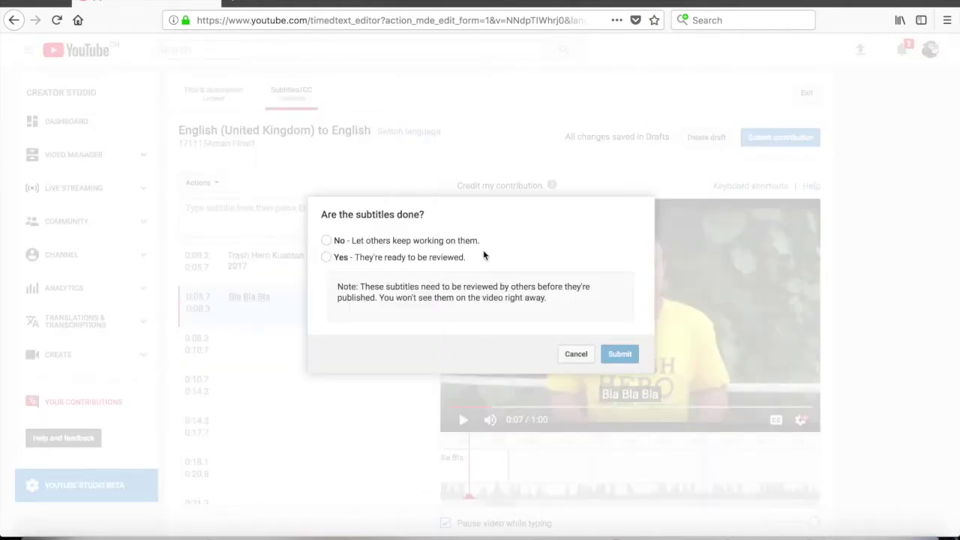
{"action": "left_click", "coordinate": [327, 257]}
{"action": "left_click", "coordinate": [619, 354]}
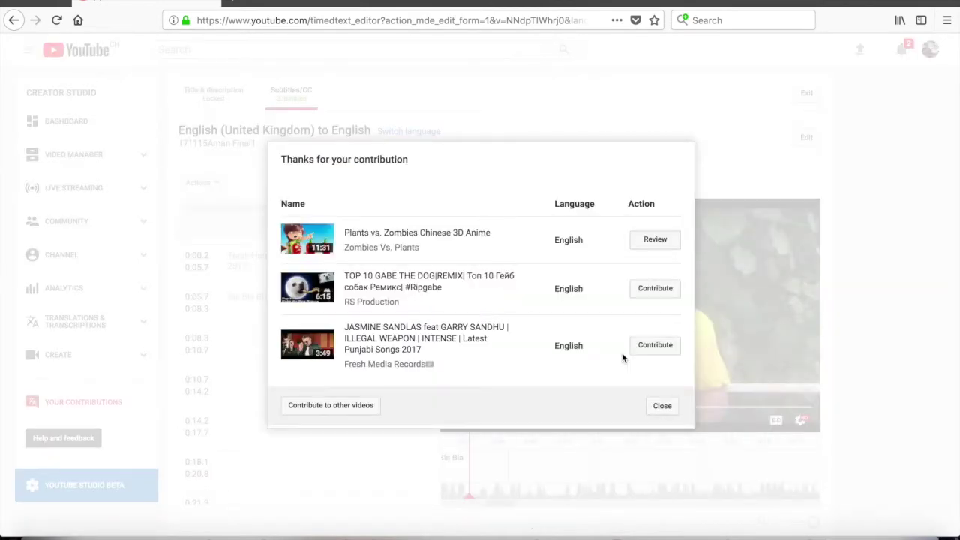
{"action": "left_click", "coordinate": [662, 405]}
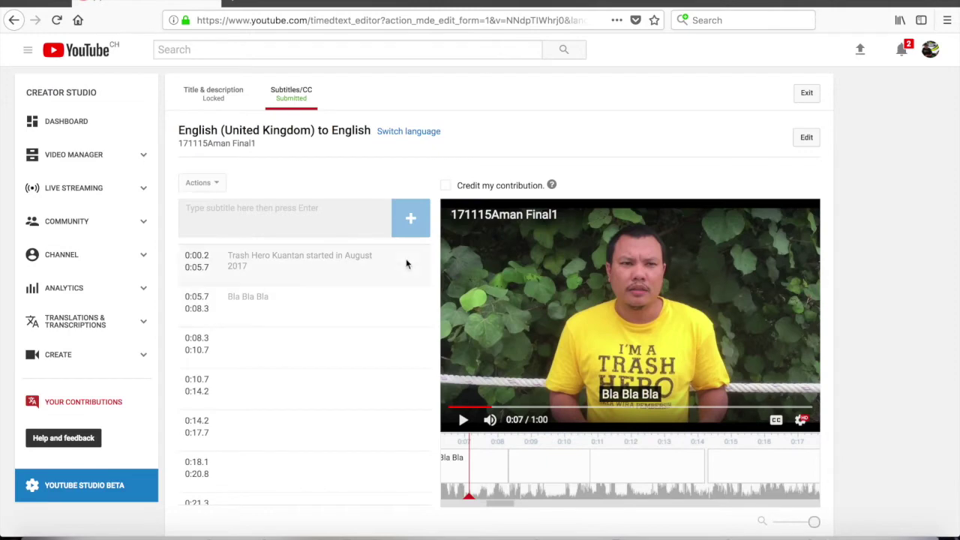
- Switch to Safari and open the community contributions in review in the Trash Hero World channel's Creator Studio
{"action": "key", "text": "super+Tab"}
{"action": "key", "text": "super+Tab"}
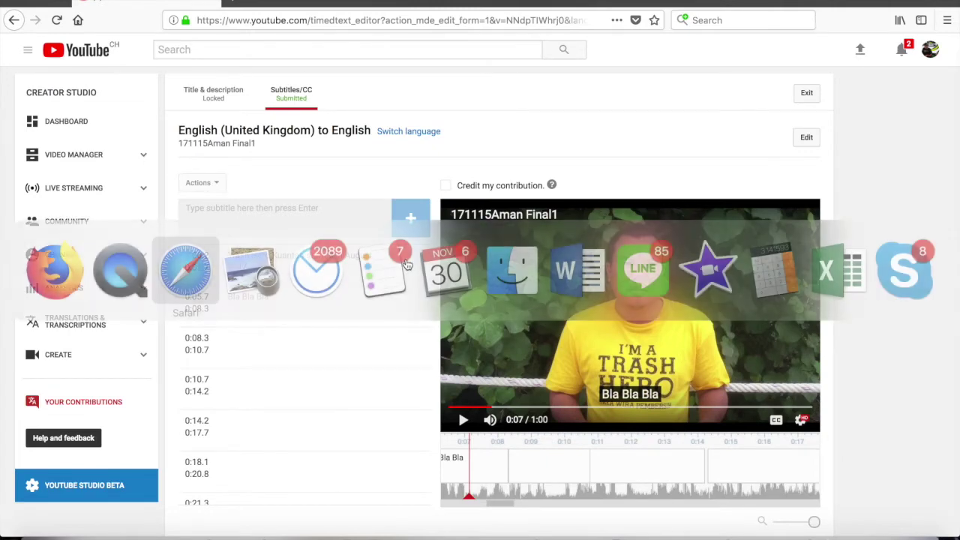
{"action": "scroll", "coordinate": [621, 135], "scroll_direction": "up", "scroll_amount": 5}
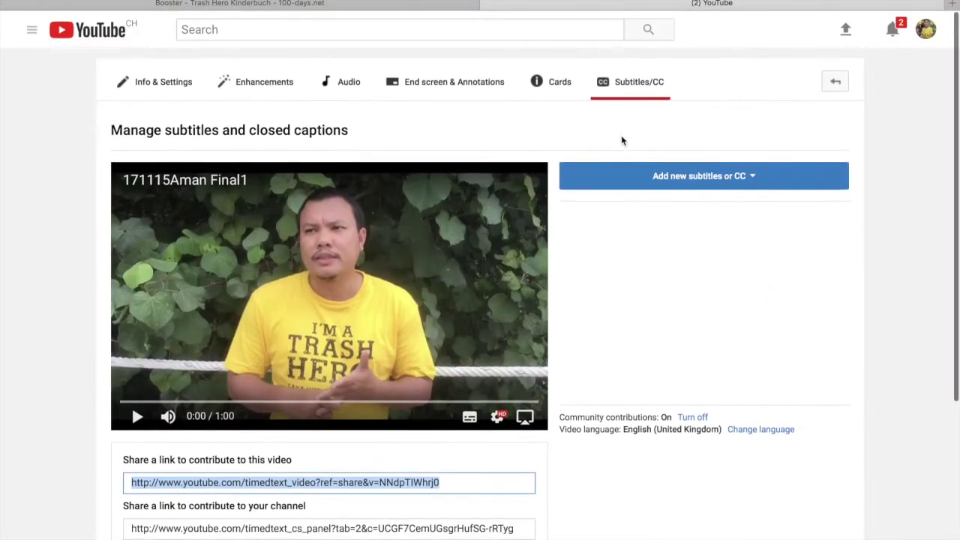
{"action": "left_click", "coordinate": [928, 37]}
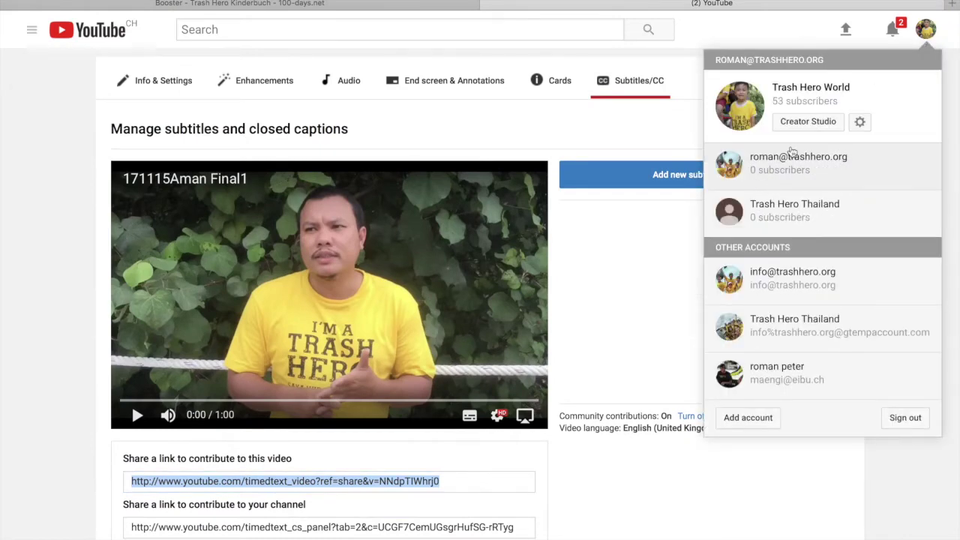
{"action": "left_click", "coordinate": [810, 126]}
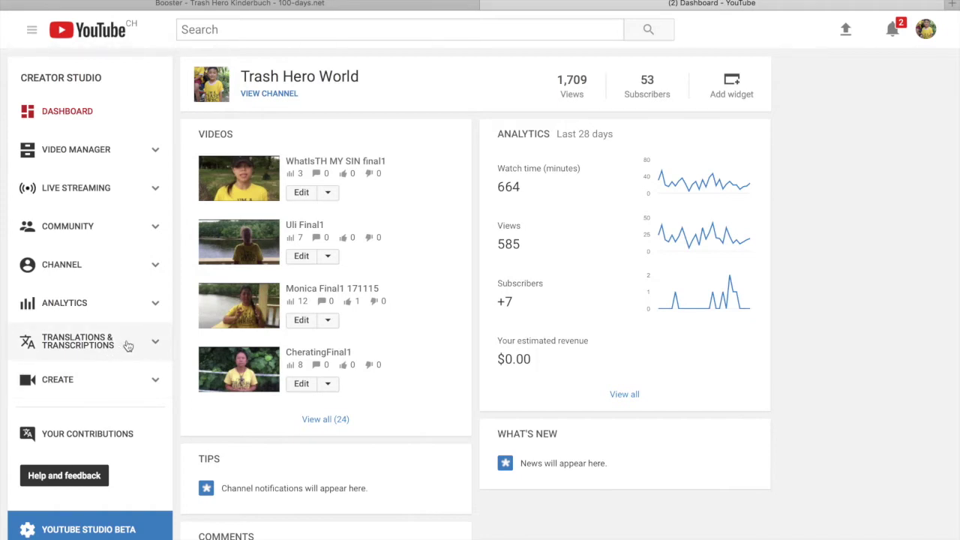
{"action": "left_click", "coordinate": [128, 345]}
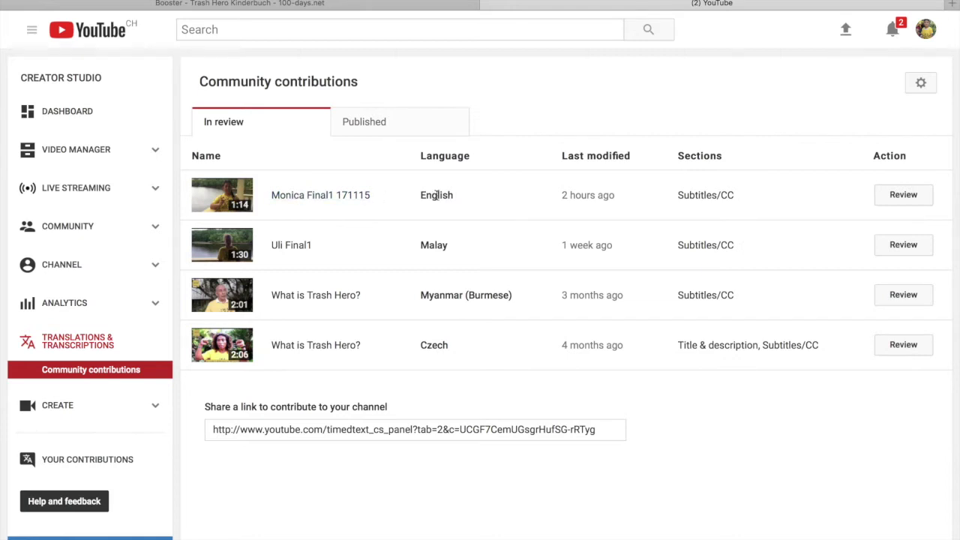
- Open the English contribution for the 1:14 video for review and read through its subtitle lines
{"action": "left_click", "coordinate": [903, 196]}
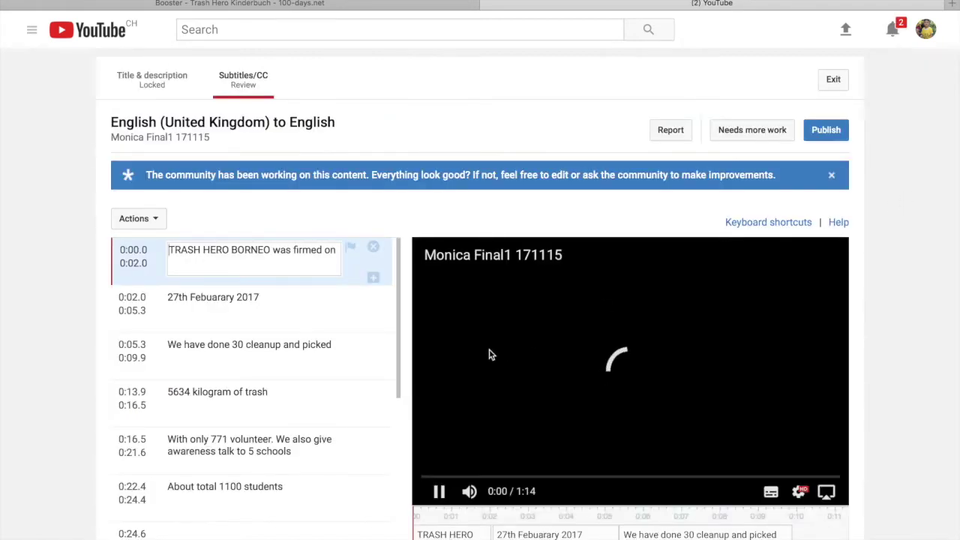
{"action": "scroll", "coordinate": [264, 405], "scroll_direction": "down", "scroll_amount": 4}
{"action": "scroll", "coordinate": [264, 406], "scroll_direction": "down", "scroll_amount": 3}
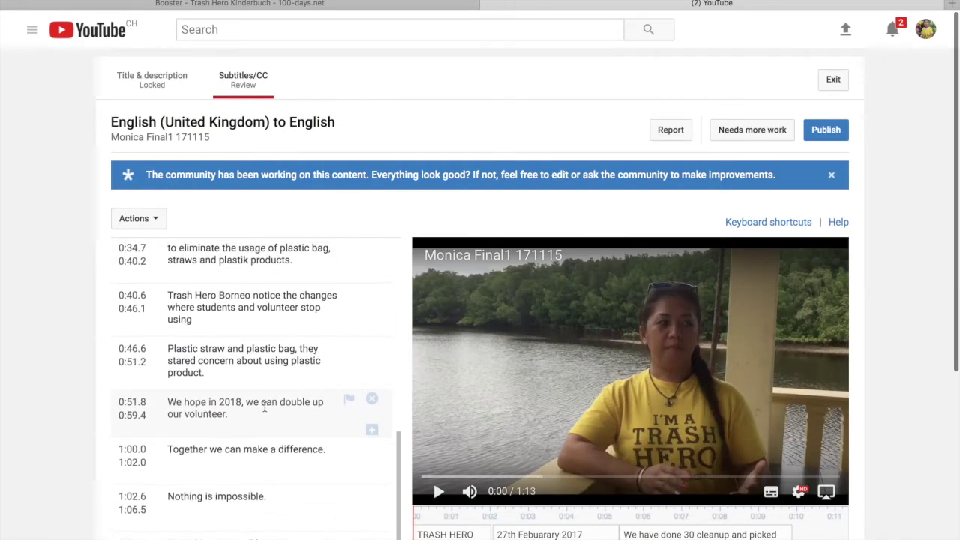
{"action": "scroll", "coordinate": [264, 407], "scroll_direction": "down", "scroll_amount": 2}
{"action": "scroll", "coordinate": [264, 406], "scroll_direction": "up", "scroll_amount": 6}
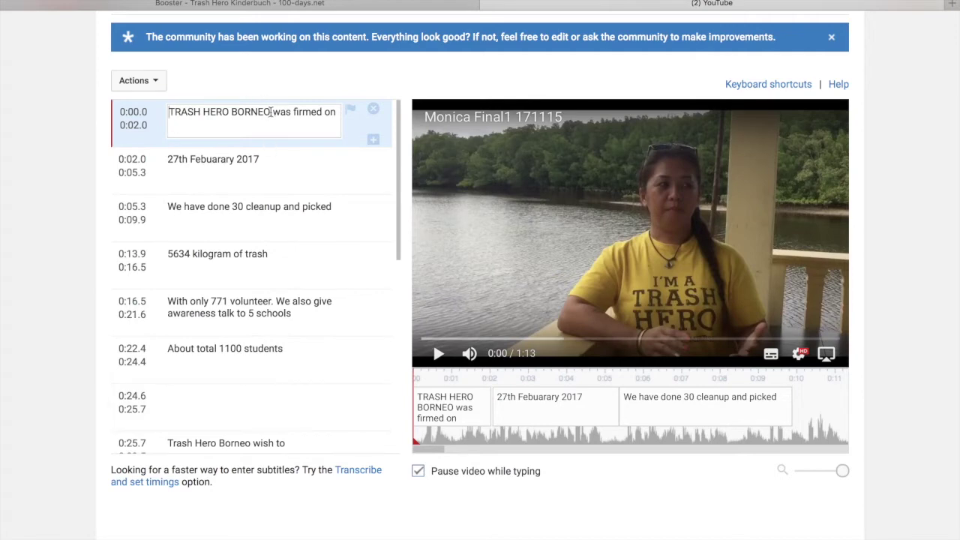
- Change "TRASH HERO BORNEO" to "Trash Hero Borneo" in the first subtitle and publish the reviewed subtitles
{"action": "left_click_drag", "start_coordinate": [271, 112], "coordinate": [160, 114]}
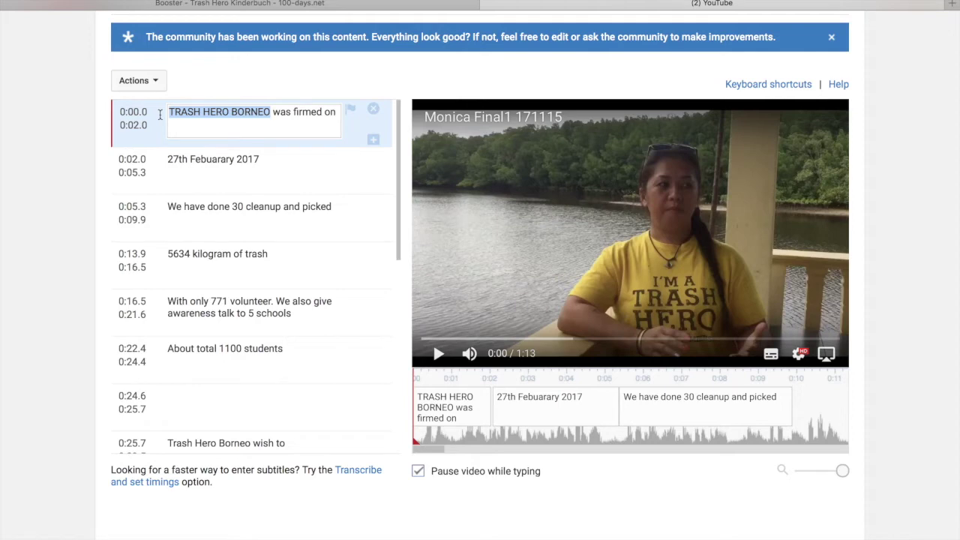
{"action": "type", "text": "Trash Hero "}
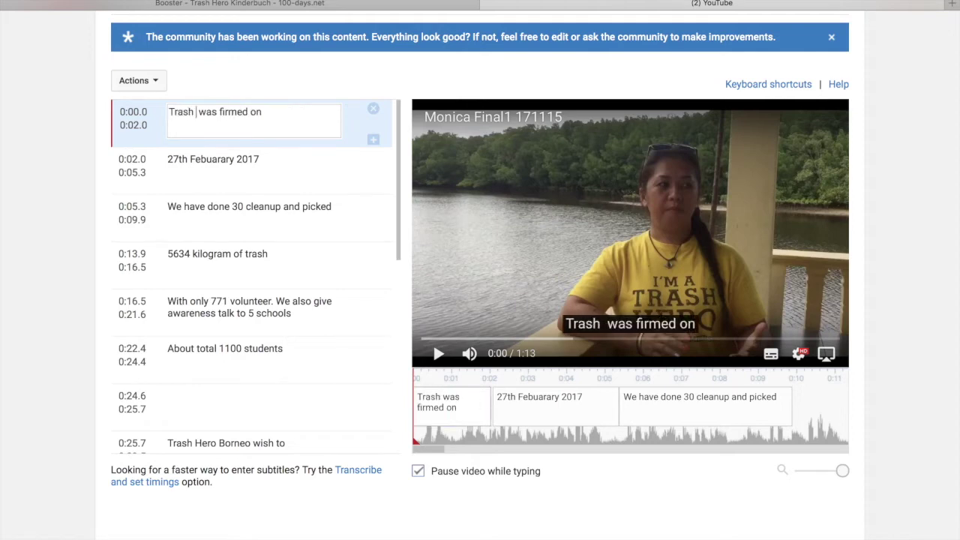
{"action": "type", "text": "Born"}
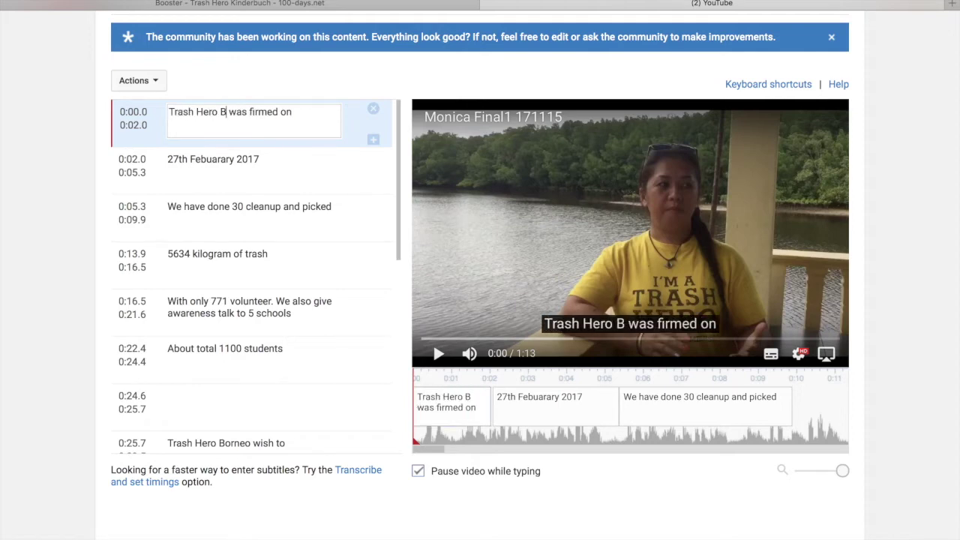
{"action": "type", "text": "eo"}
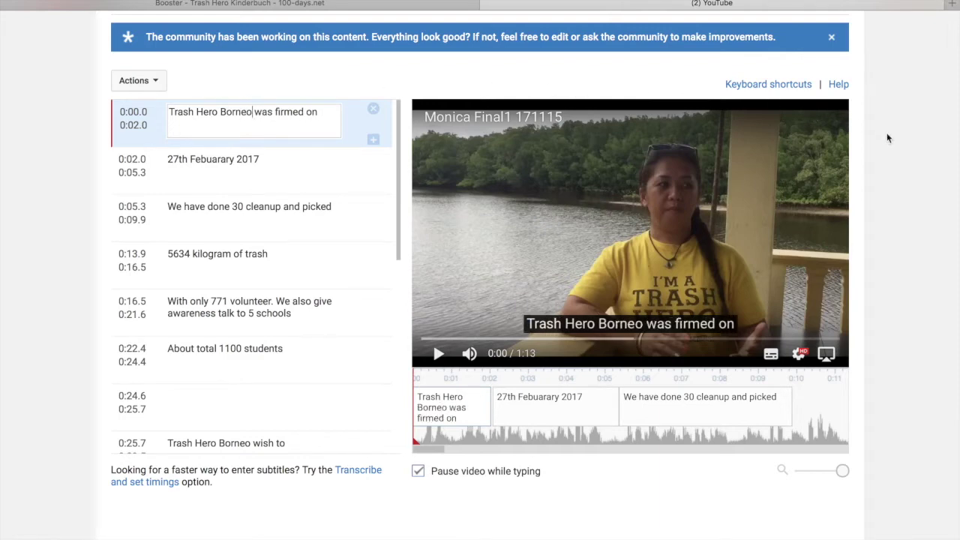
{"action": "scroll", "coordinate": [887, 138], "scroll_direction": "up", "scroll_amount": 3}
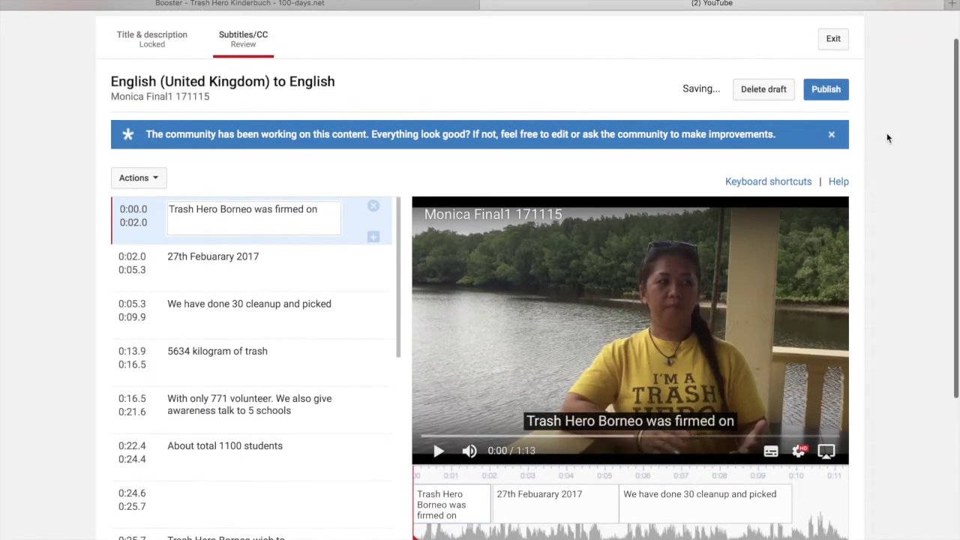
{"action": "left_click", "coordinate": [828, 90]}
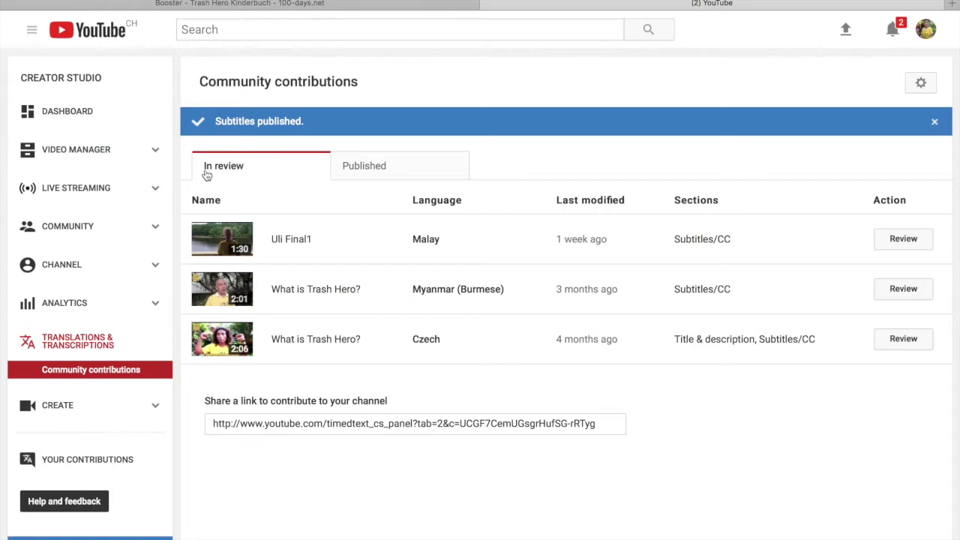
- Open the 1:14 video from the channel's video list and view its published subtitles
{"action": "left_click", "coordinate": [124, 163]}
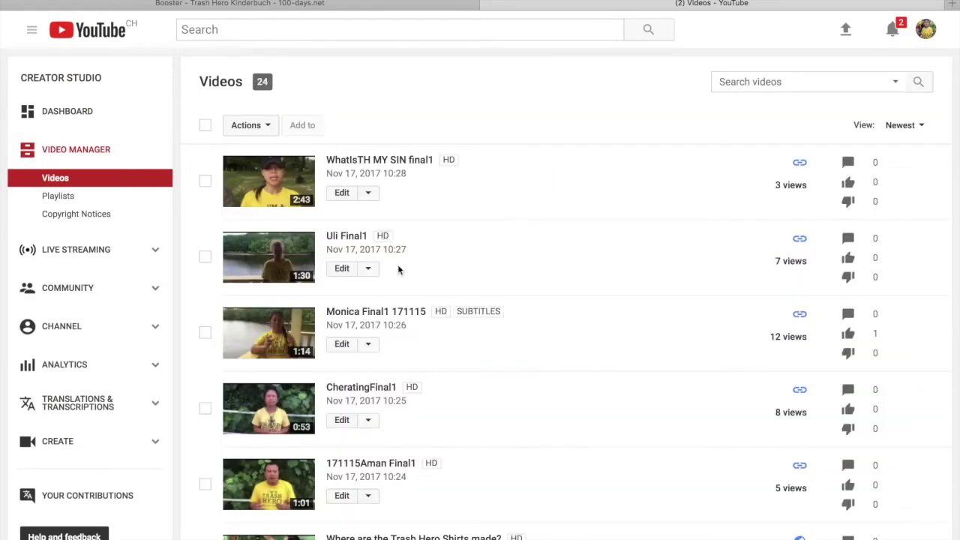
{"action": "left_click", "coordinate": [387, 316]}
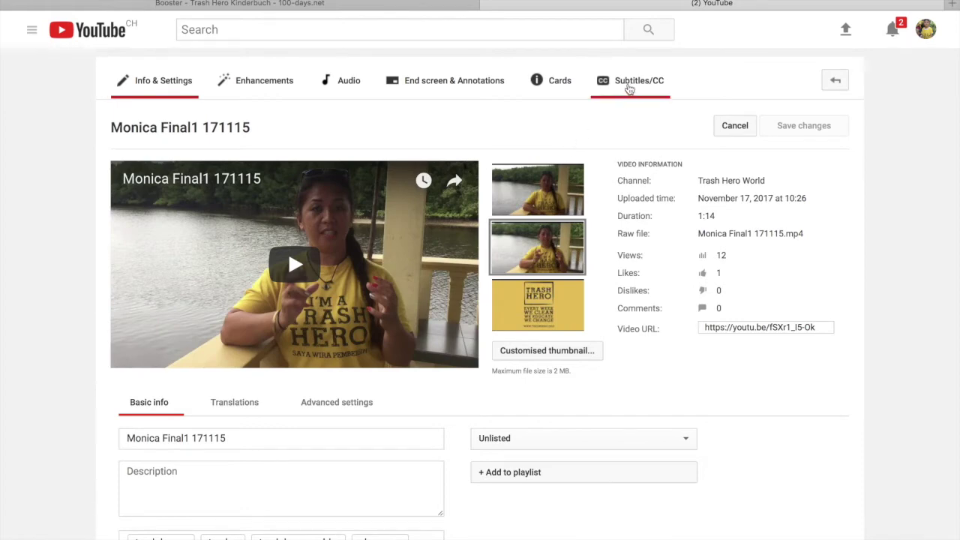
{"action": "left_click", "coordinate": [629, 86]}
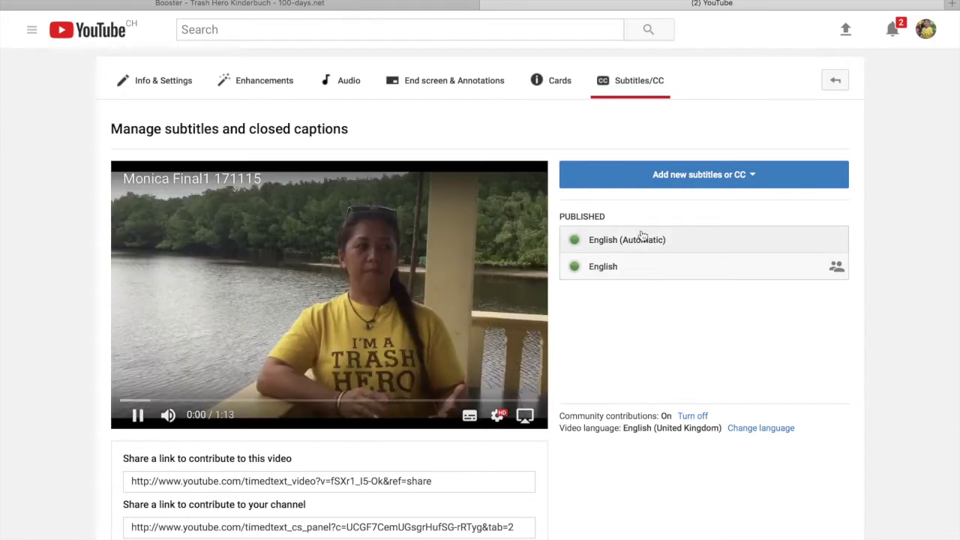
- Open the video's published English subtitles and download them as an .srt file
{"action": "left_click", "coordinate": [647, 275]}
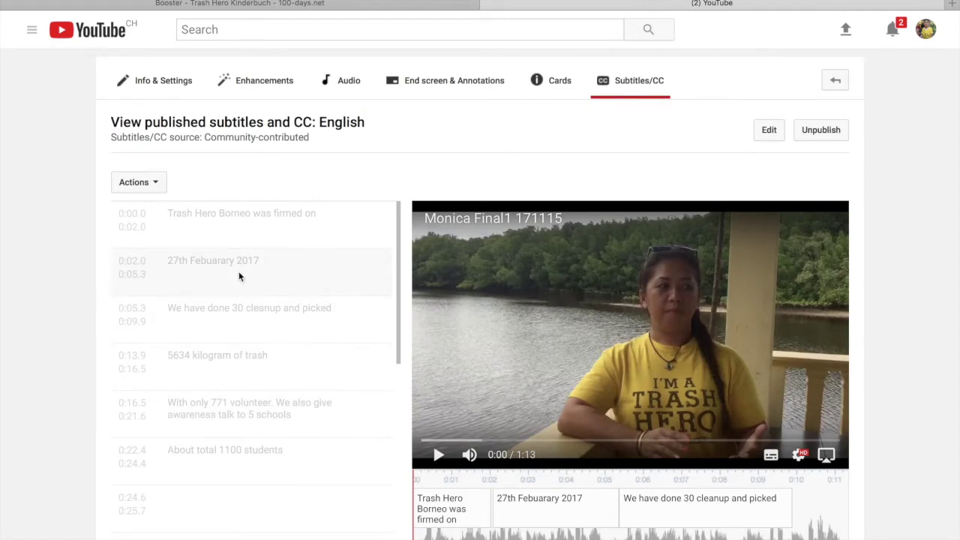
{"action": "left_click", "coordinate": [155, 183]}
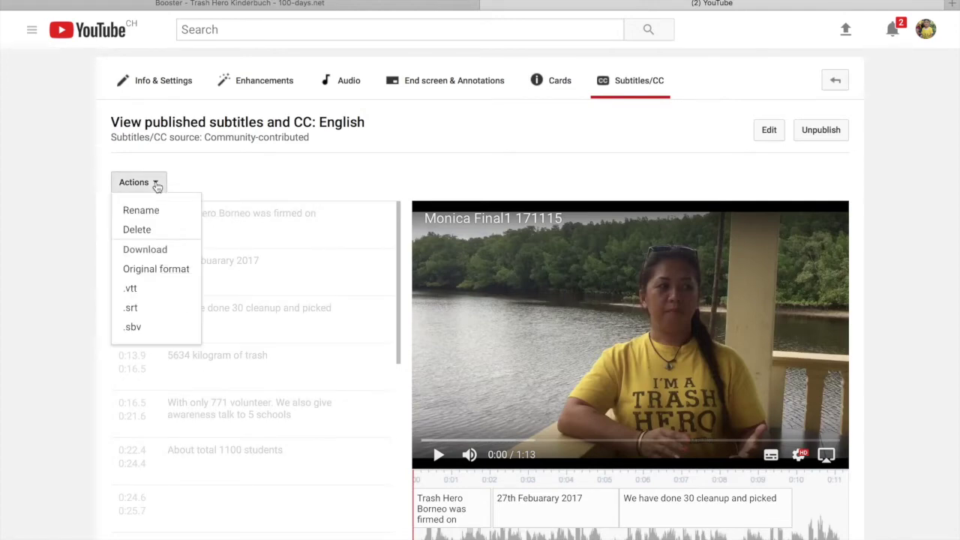
{"action": "right_click", "coordinate": [139, 308]}
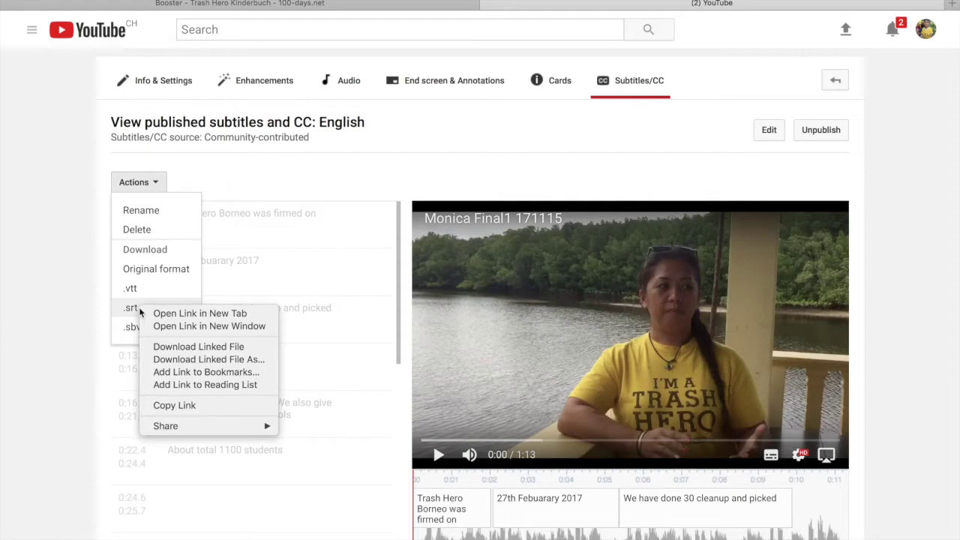
{"action": "left_click", "coordinate": [198, 347]}
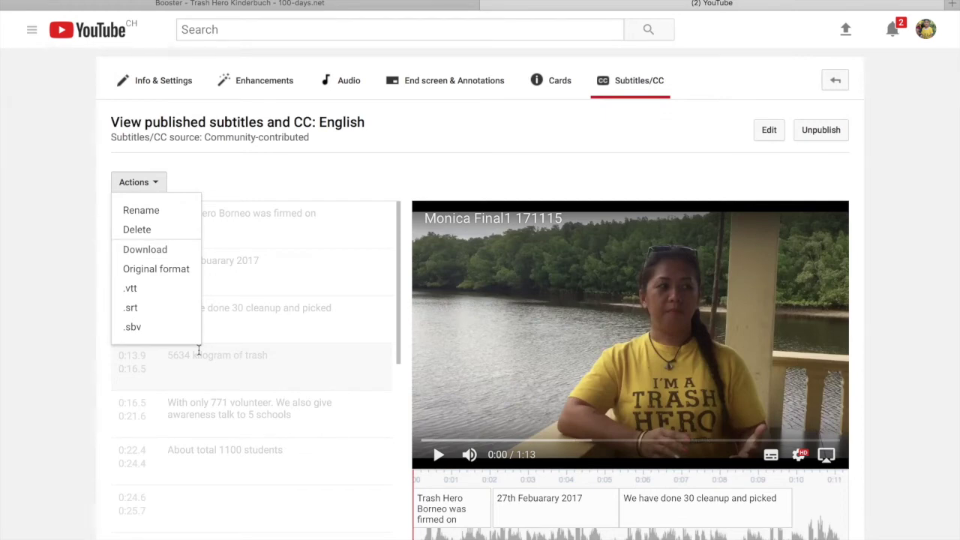
{"action": "left_click", "coordinate": [359, 181]}
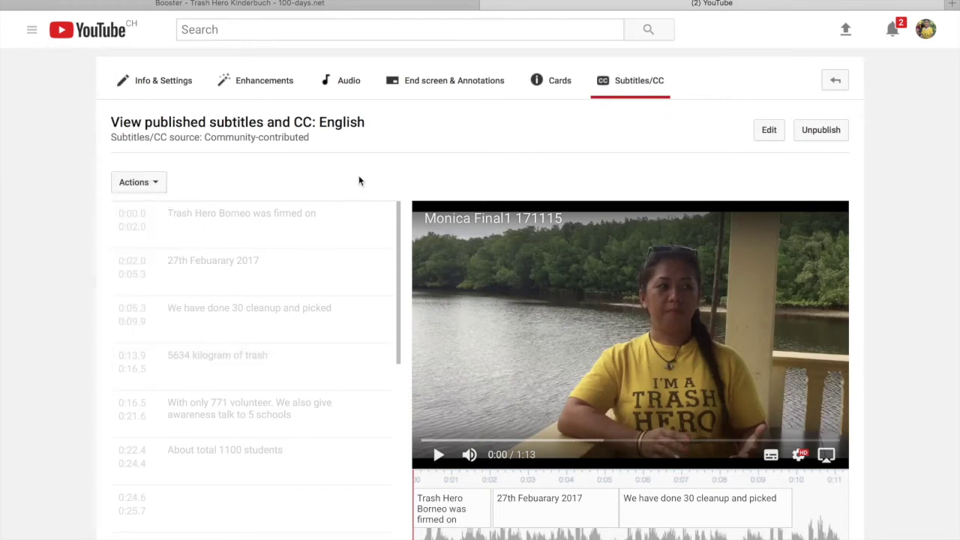
- Find the Subtitle Editor app by searching for "subtitle", launch it and import the Trash Hero Borneo interview video
{"action": "key", "text": "super+Tab"}
{"action": "key", "text": "Escape"}
{"action": "left_click", "coordinate": [91, 535]}
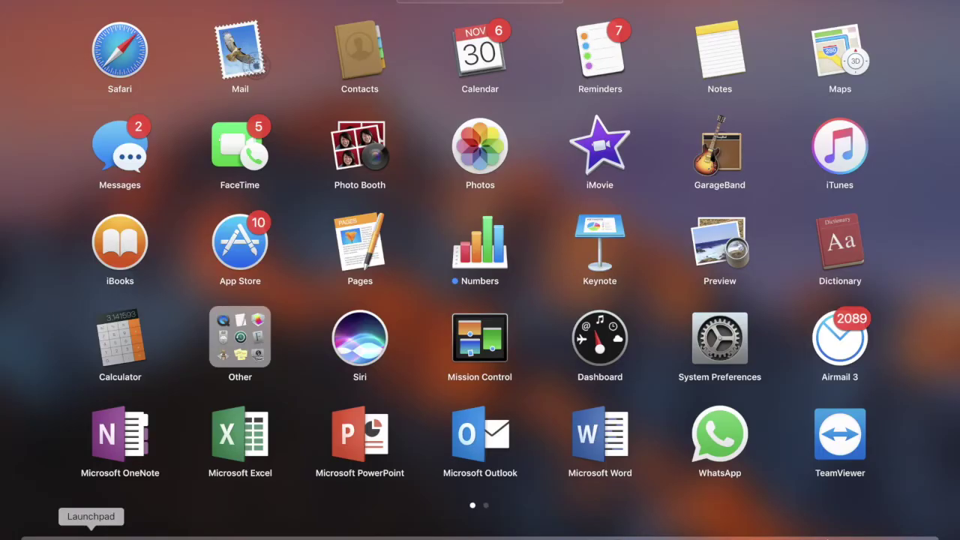
{"action": "type", "text": "subtitle"}
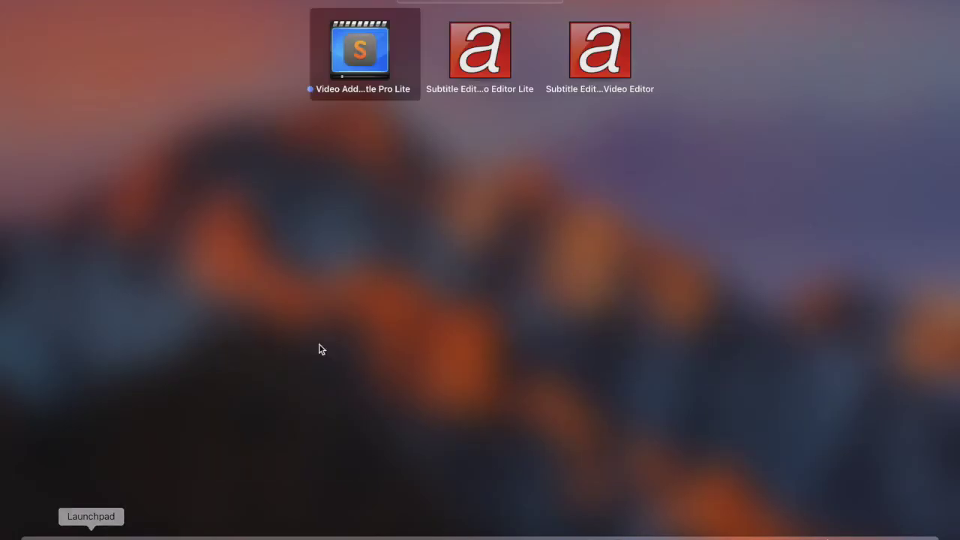
{"action": "left_click", "coordinate": [597, 60]}
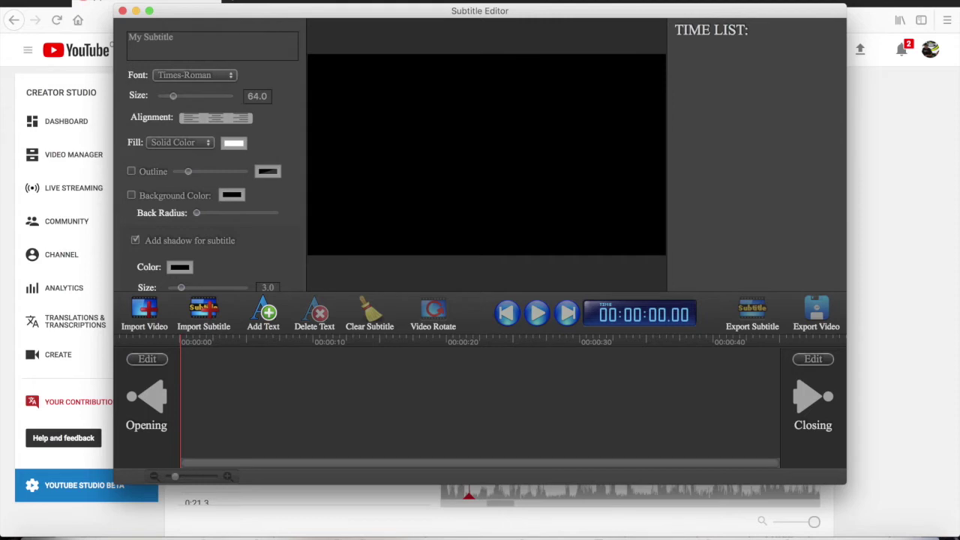
{"action": "left_click", "coordinate": [148, 319]}
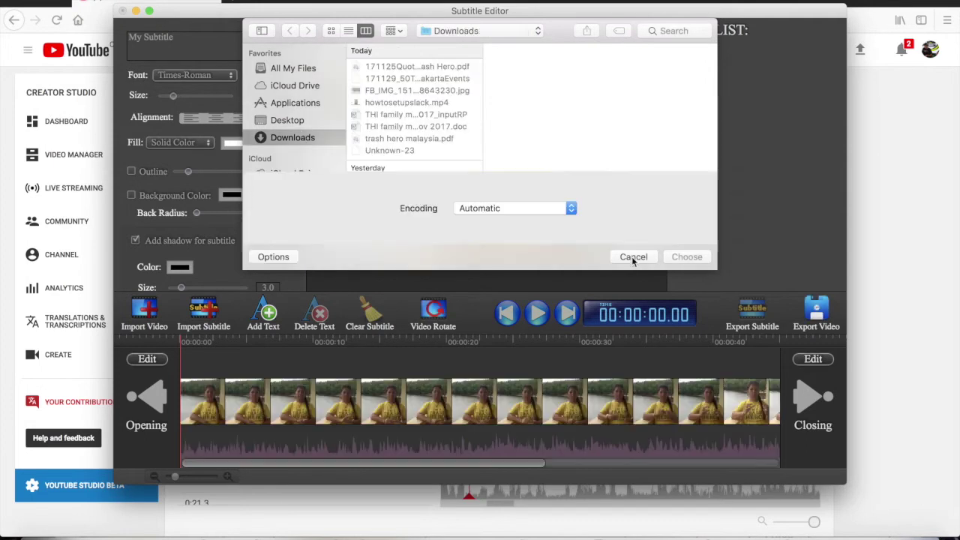
{"action": "left_click", "coordinate": [633, 257]}
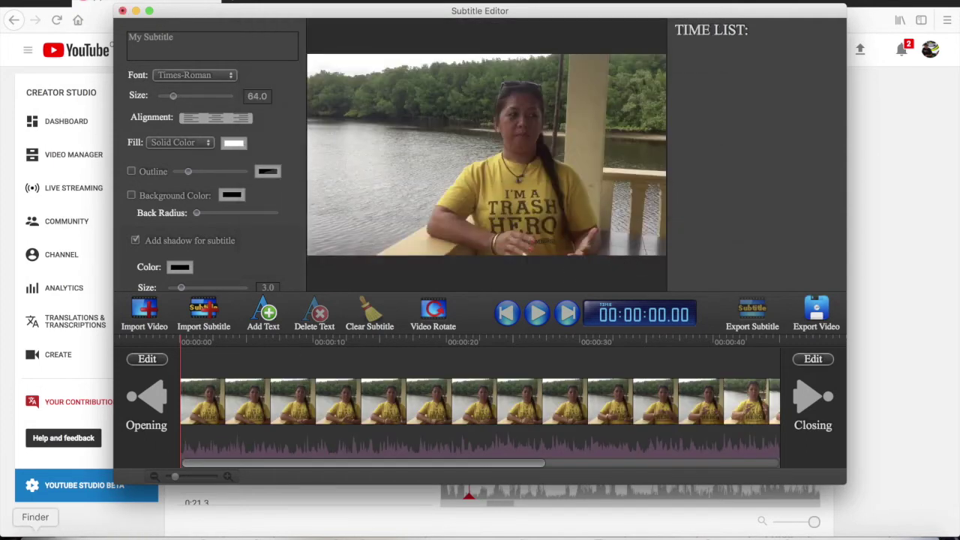
- Switch to Finder, open the downloaded file Unknown-23 with TextEdit and enlarge its window to show more subtitle lines
{"action": "left_click", "coordinate": [36, 533]}
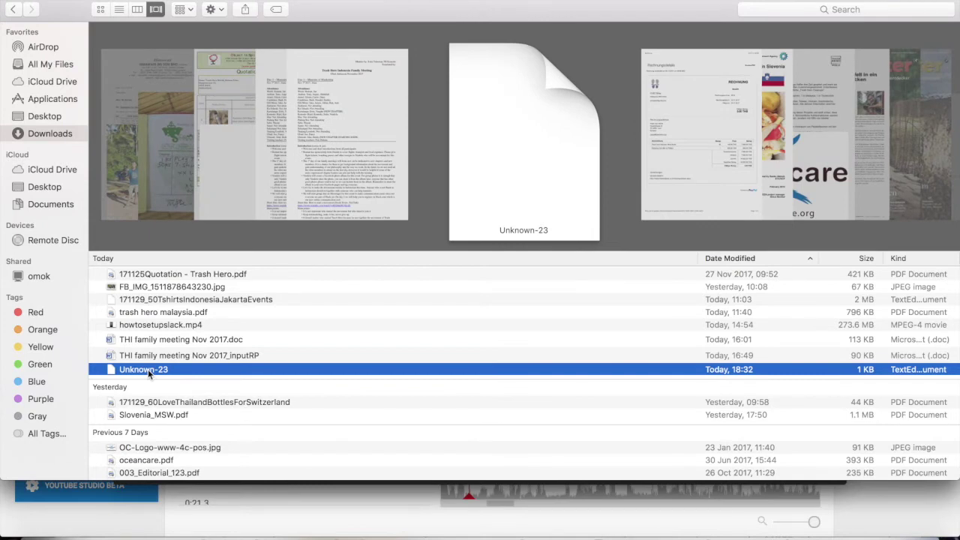
{"action": "right_click", "coordinate": [149, 375]}
{"action": "mouse_move", "coordinate": [246, 284]}
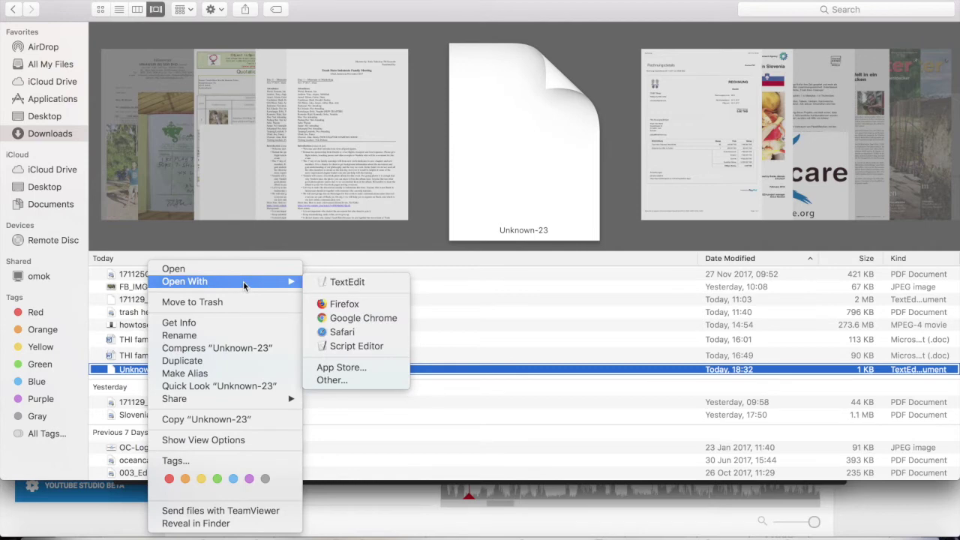
{"action": "left_click", "coordinate": [345, 284]}
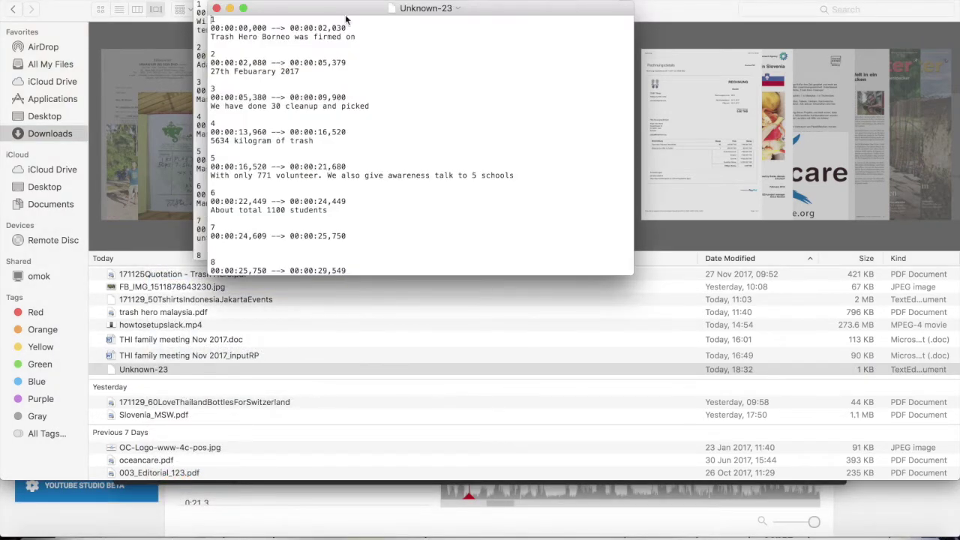
{"action": "left_click_drag", "start_coordinate": [360, 11], "coordinate": [248, 197]}
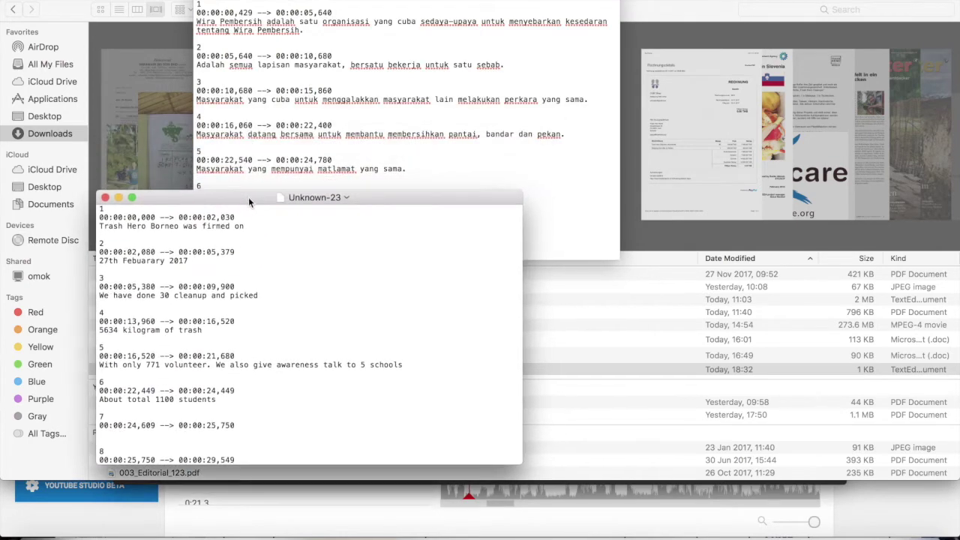
{"action": "left_click_drag", "start_coordinate": [96, 193], "coordinate": [87, 28]}
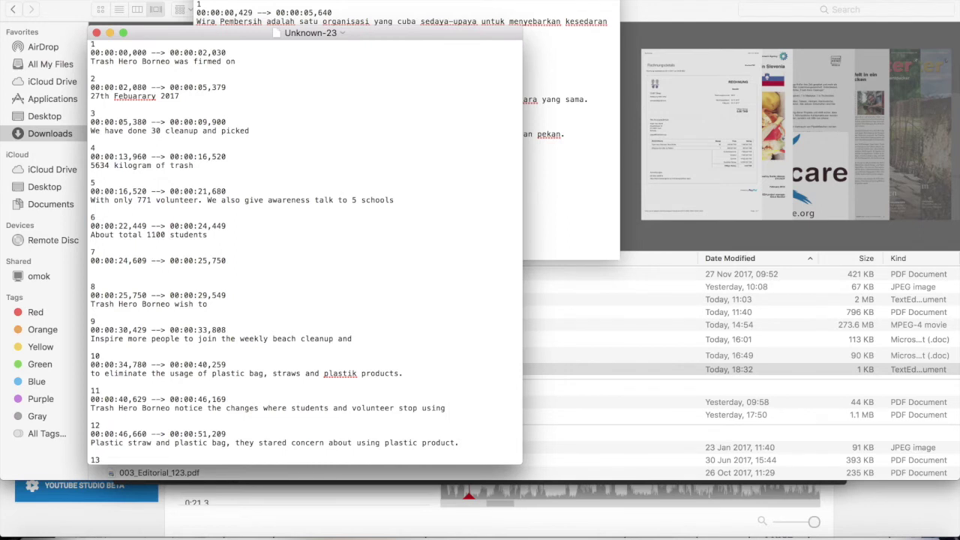
- Duplicate the Unknown-23 document and start saving the copy in the WhatIsTHMalaySin folder under the name "MonicaSubtitle"
{"action": "left_click", "coordinate": [94, 0]}
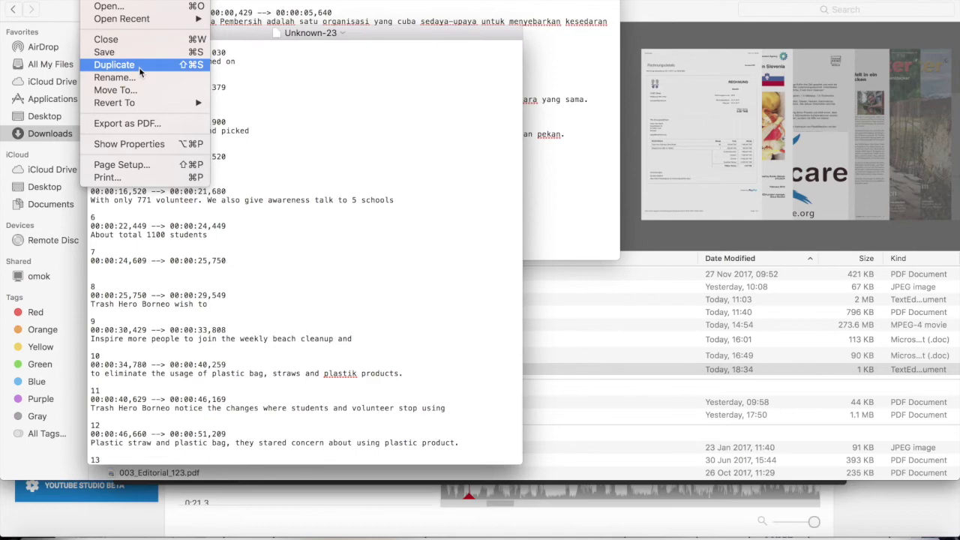
{"action": "left_click", "coordinate": [138, 67]}
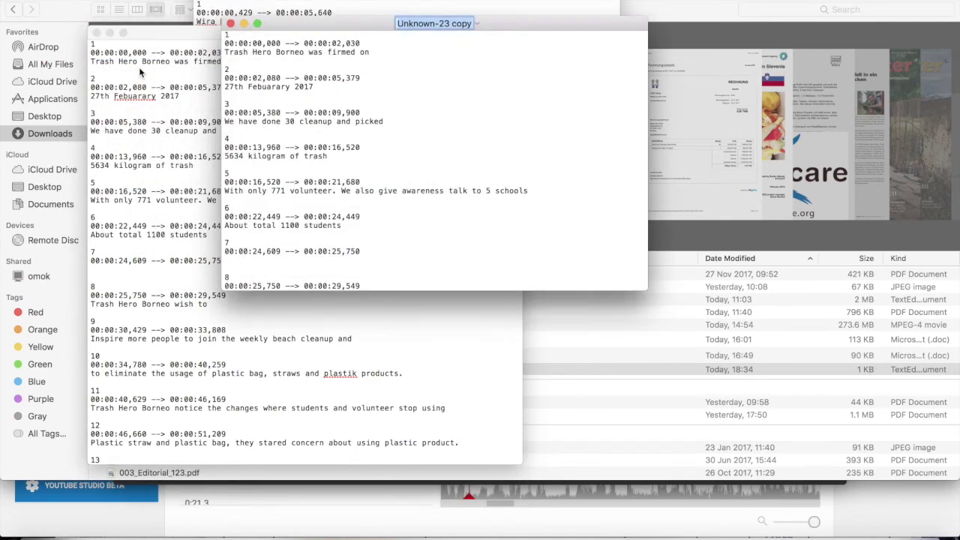
{"action": "key", "text": "super+s"}
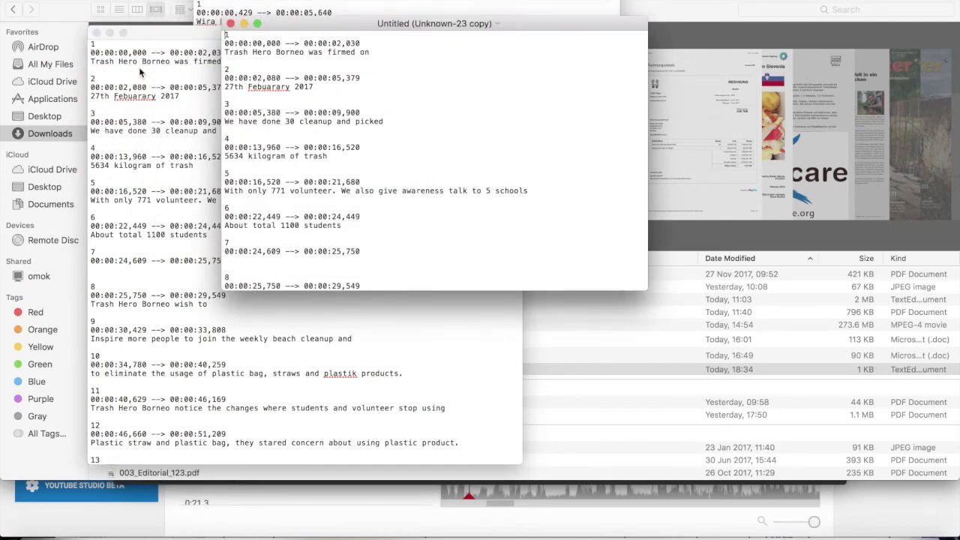
{"action": "left_click_drag", "start_coordinate": [436, 54], "coordinate": [283, 28]}
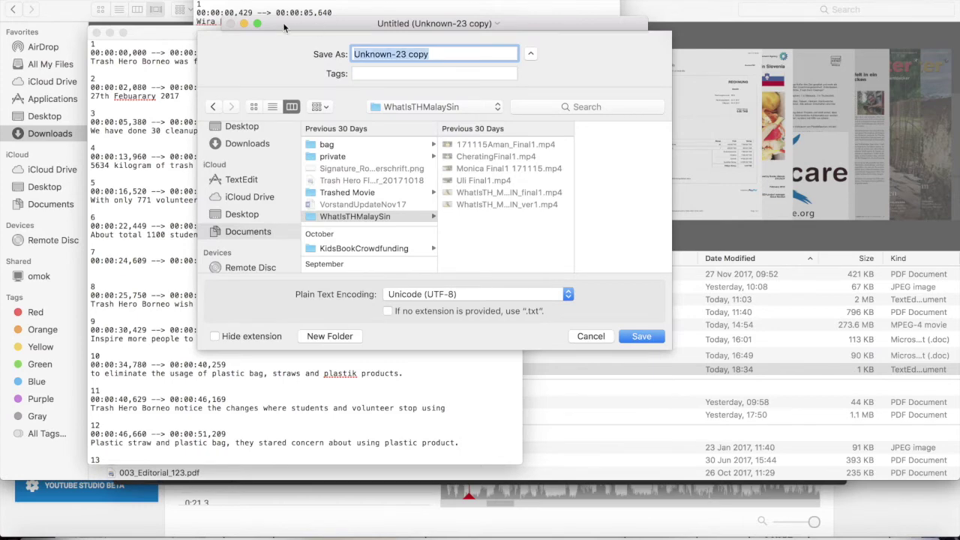
{"action": "type", "text": "MonicaSubMalay"}
- Switch to Safari, search the web in a new tab for "subtitle name srt file" and open Facebook's article on .srt naming
{"action": "key", "text": "super+Tab"}
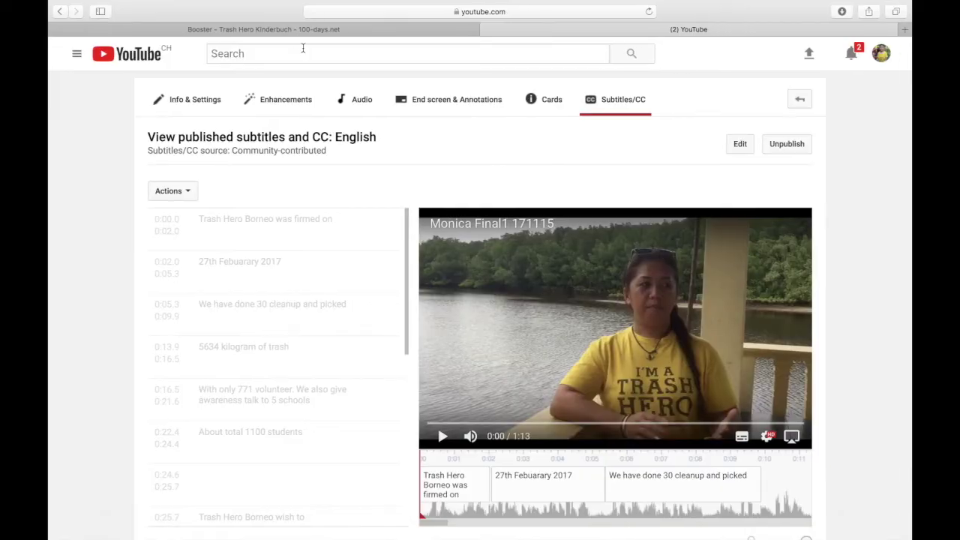
{"action": "key", "text": "super+t"}
{"action": "type", "text": "subtitle"}
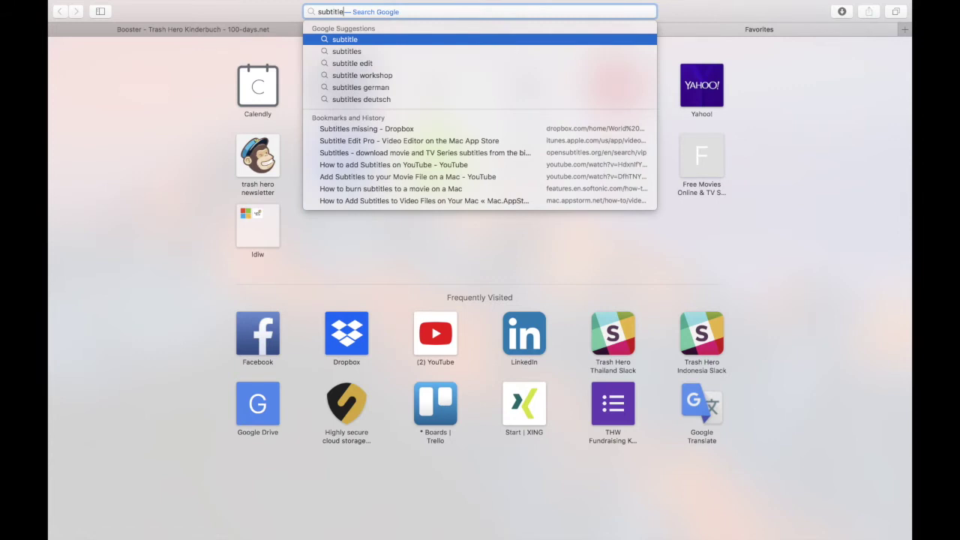
{"action": "type", "text": " name"}
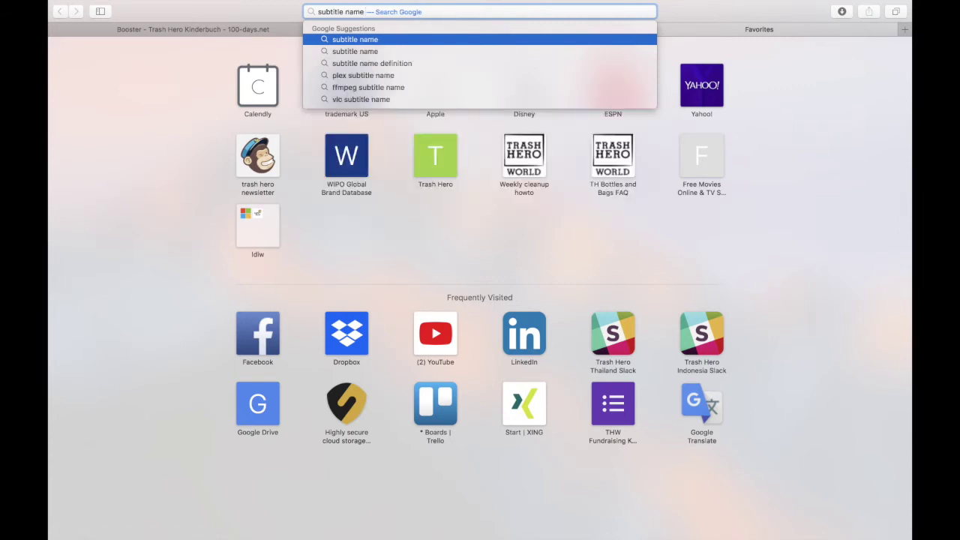
{"action": "type", "text": " srt file"}
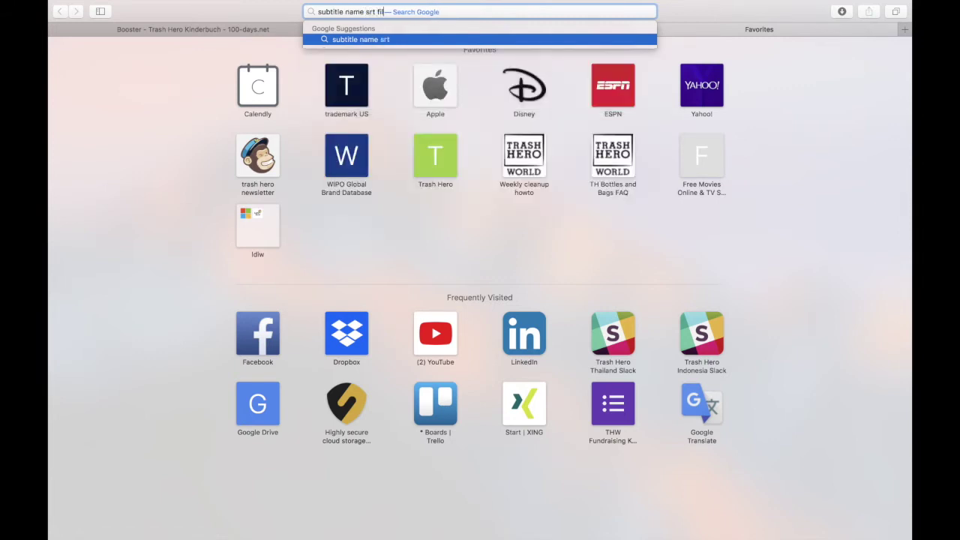
{"action": "key", "text": "Return"}
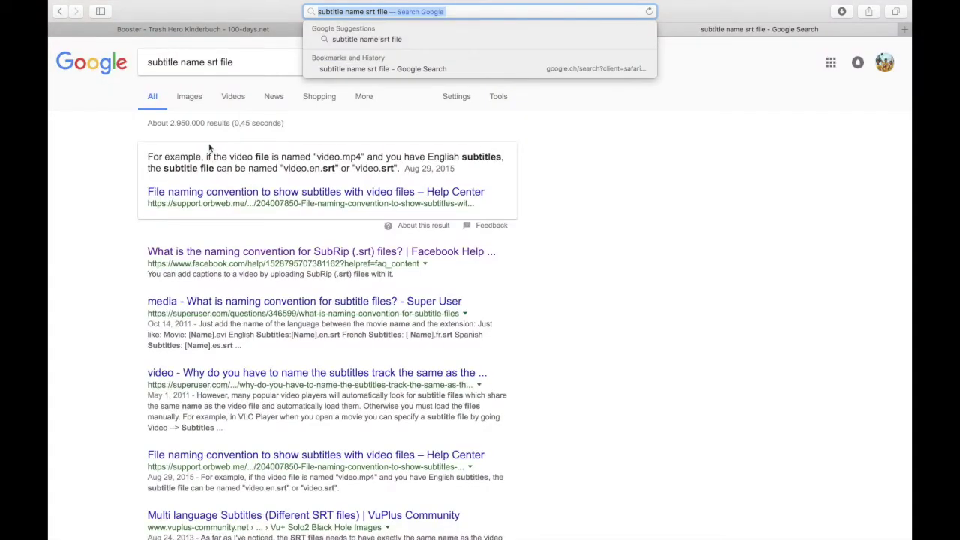
{"action": "left_click", "coordinate": [272, 254]}
{"action": "left_click", "coordinate": [298, 257]}
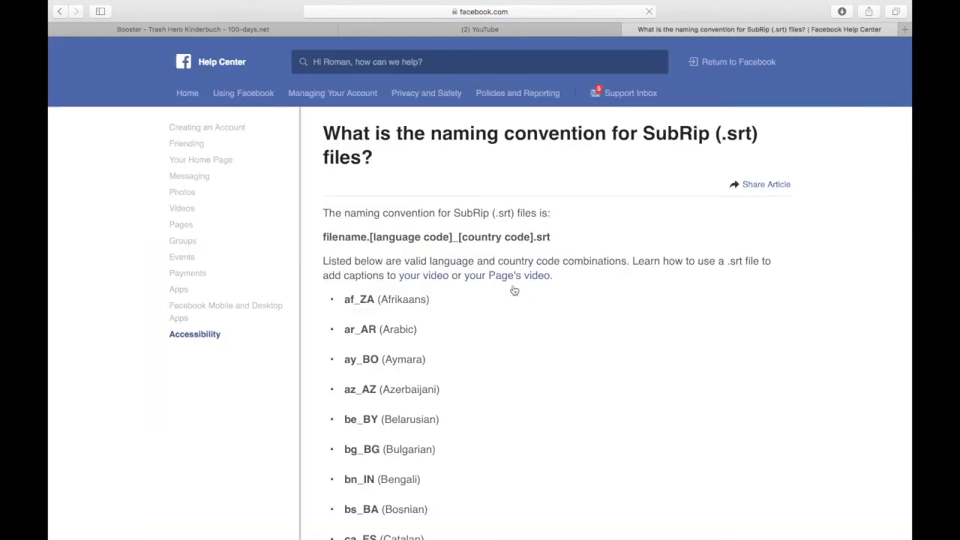
- Examine the article's .srt file name pattern and its list of language and country codes, including the entry for US English
{"action": "scroll", "coordinate": [532, 302], "scroll_direction": "down", "scroll_amount": 10}
{"action": "scroll", "coordinate": [532, 302], "scroll_direction": "down", "scroll_amount": 8}
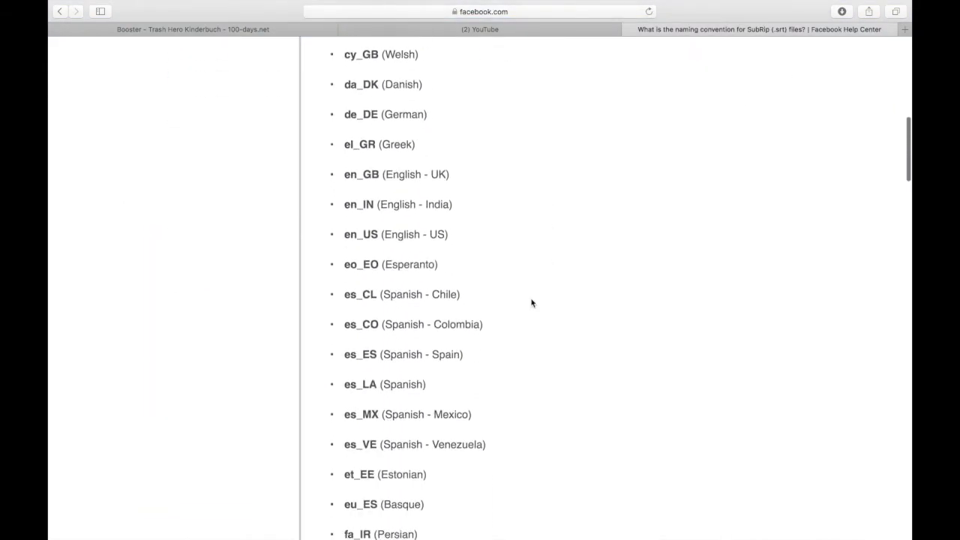
{"action": "scroll", "coordinate": [532, 302], "scroll_direction": "up", "scroll_amount": 1}
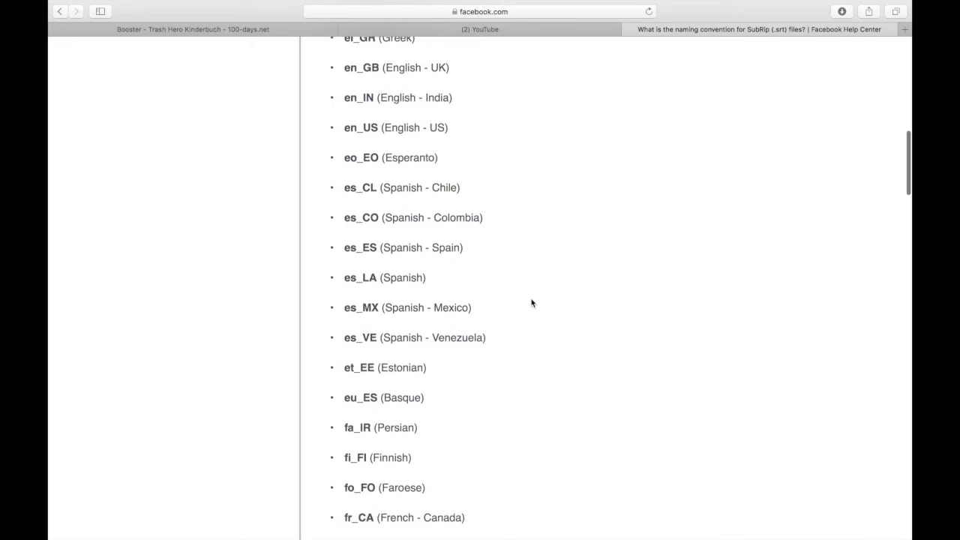
{"action": "left_click_drag", "start_coordinate": [459, 131], "coordinate": [336, 129]}
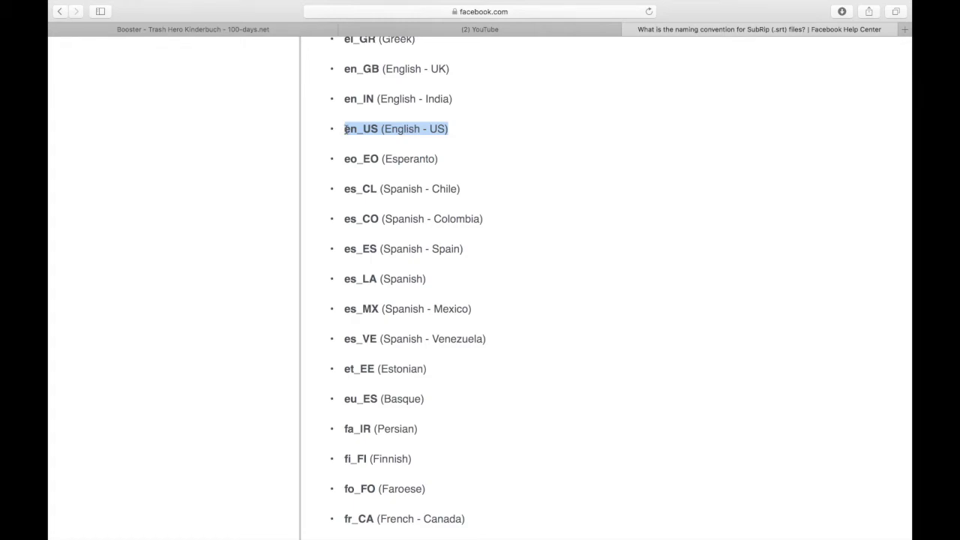
{"action": "scroll", "coordinate": [403, 134], "scroll_direction": "down", "scroll_amount": 20}
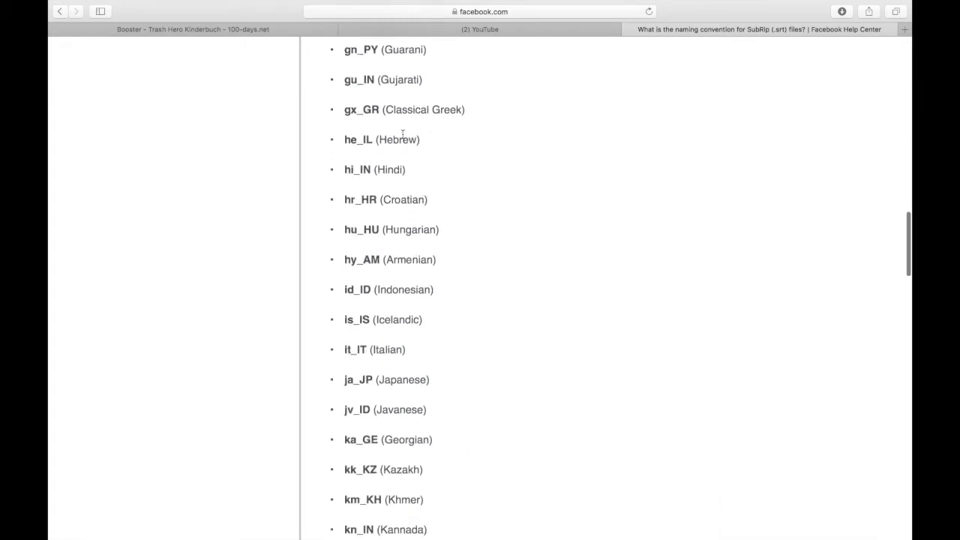
{"action": "scroll", "coordinate": [403, 134], "scroll_direction": "down", "scroll_amount": 15}
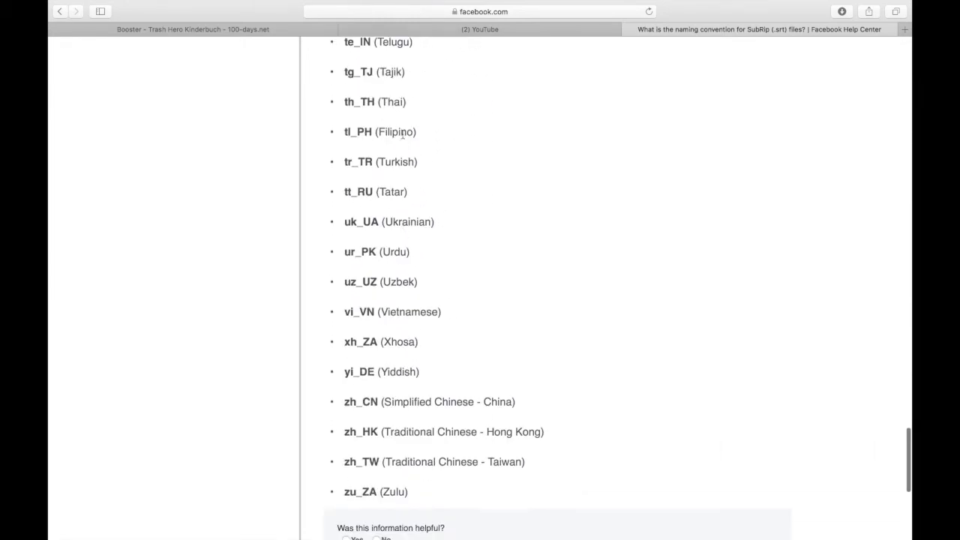
{"action": "scroll", "coordinate": [403, 135], "scroll_direction": "down", "scroll_amount": 3}
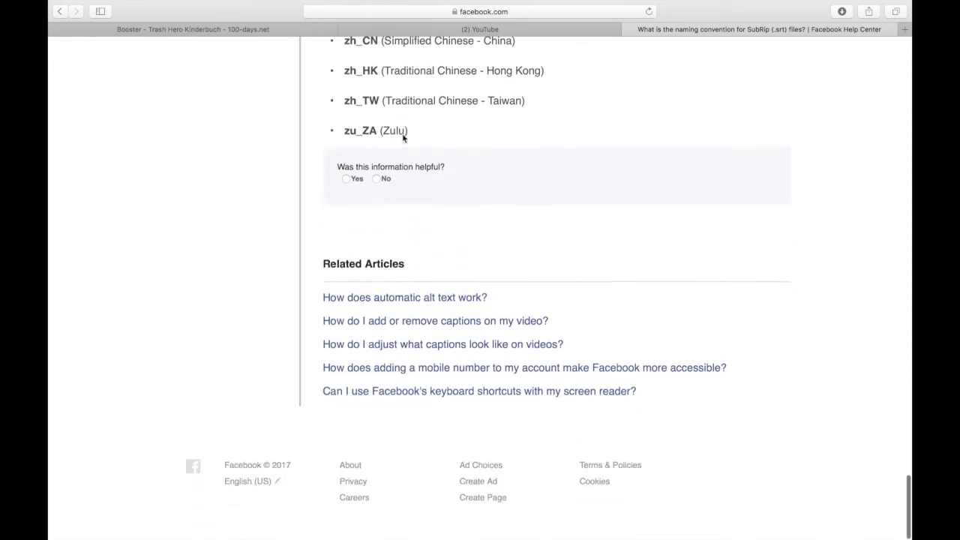
{"action": "scroll", "coordinate": [403, 134], "scroll_direction": "up", "scroll_amount": 15}
{"action": "scroll", "coordinate": [403, 133], "scroll_direction": "up", "scroll_amount": 20}
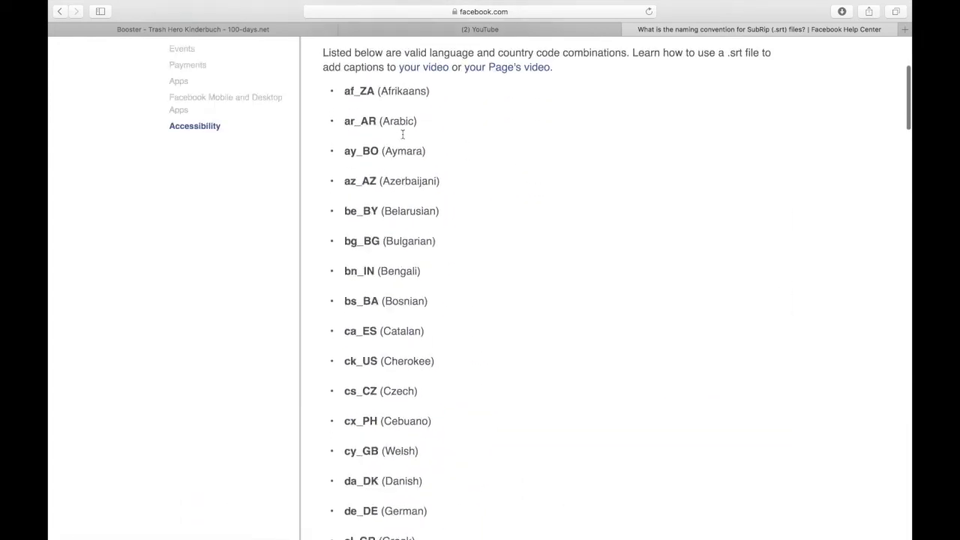
{"action": "scroll", "coordinate": [402, 133], "scroll_direction": "down", "scroll_amount": 1}
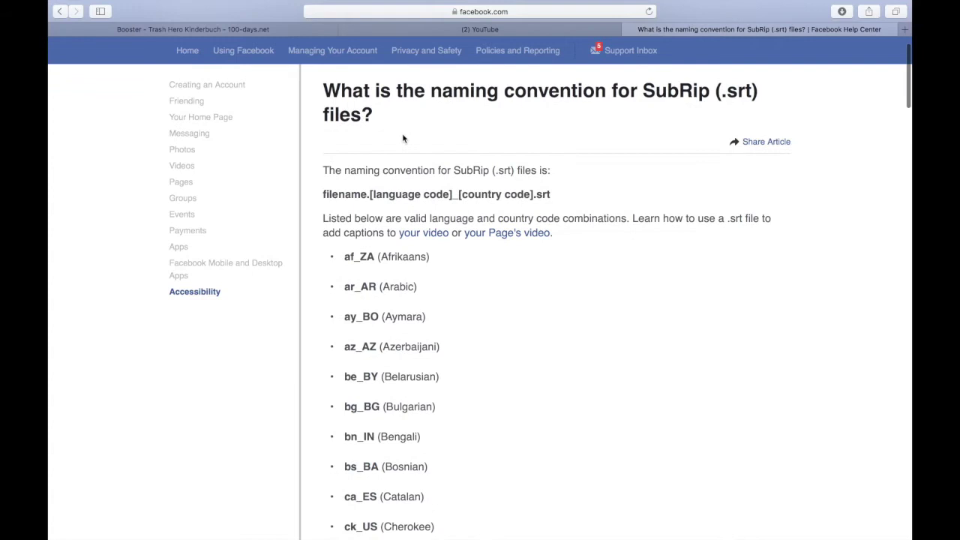
{"action": "left_click_drag", "start_coordinate": [323, 193], "coordinate": [375, 194]}
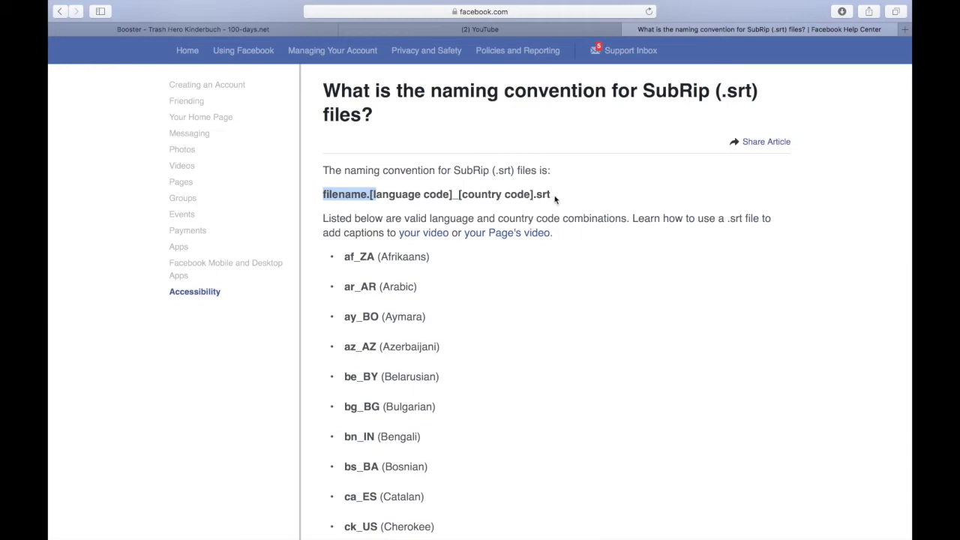
{"action": "scroll", "coordinate": [554, 198], "scroll_direction": "down", "scroll_amount": 10}
- Switch to TextEdit, complete the copy's file name as MonicaSubtitle.en_US.rt and compare its language suffix with the article's en_US entry in Safari
{"action": "key", "text": "super+Tab"}
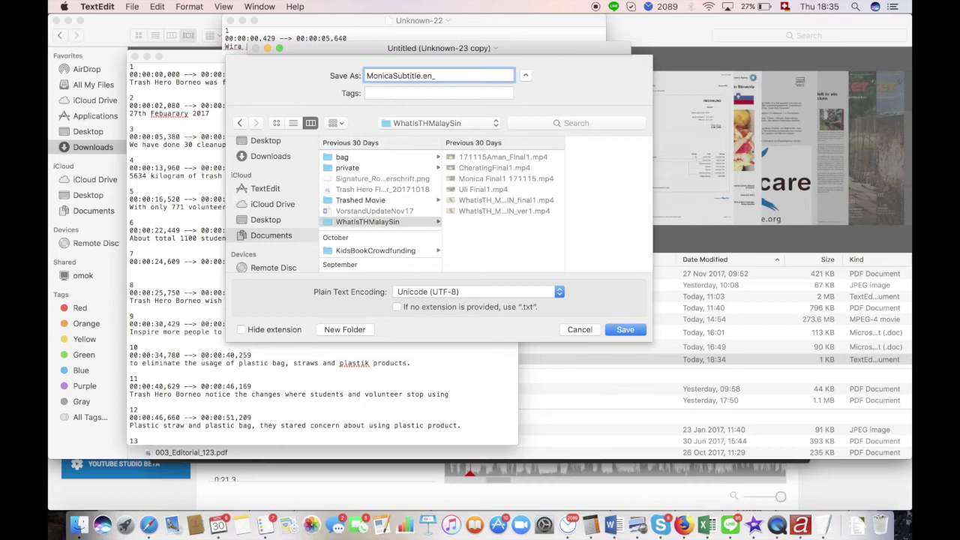
{"action": "type", "text": "S.rt"}
{"action": "left_click_drag", "start_coordinate": [454, 75], "coordinate": [421, 72]}
{"action": "key", "text": "super+Tab"}
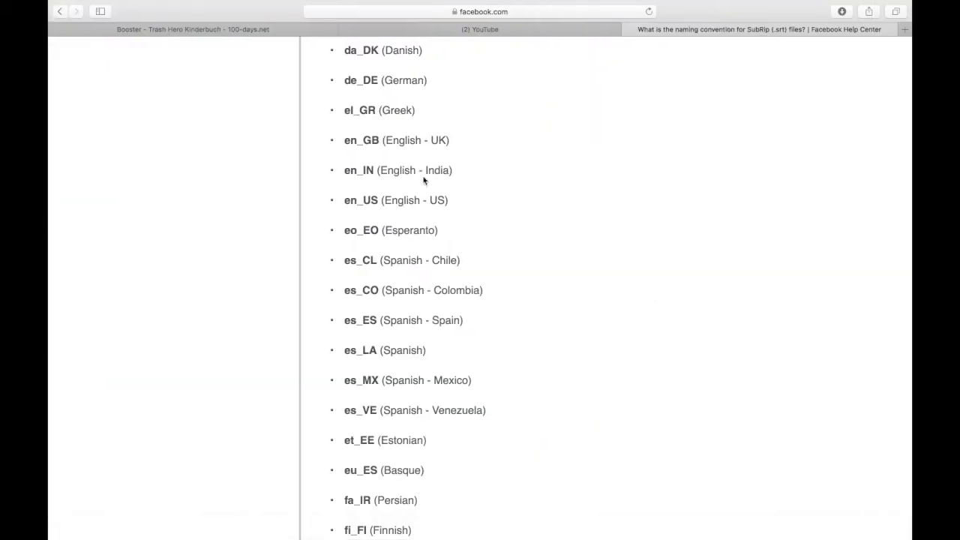
{"action": "left_click_drag", "start_coordinate": [345, 199], "coordinate": [378, 198]}
{"action": "key", "text": "super+Tab"}
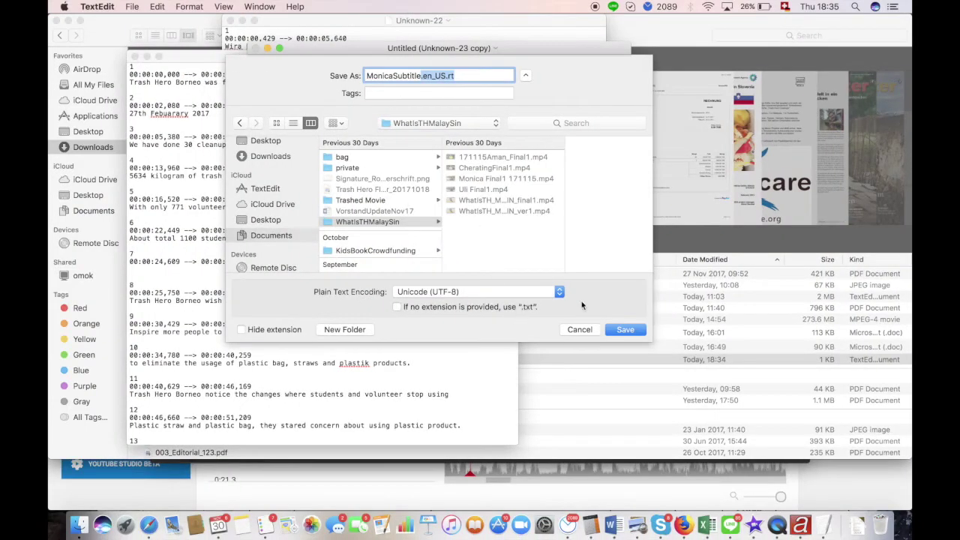
- Save the copy with Unicode (UTF-8) encoding, and save another copy as MonicaSubtitle.en_US.srt in the WhatIsTHMalaySin folder
{"action": "left_click", "coordinate": [561, 293]}
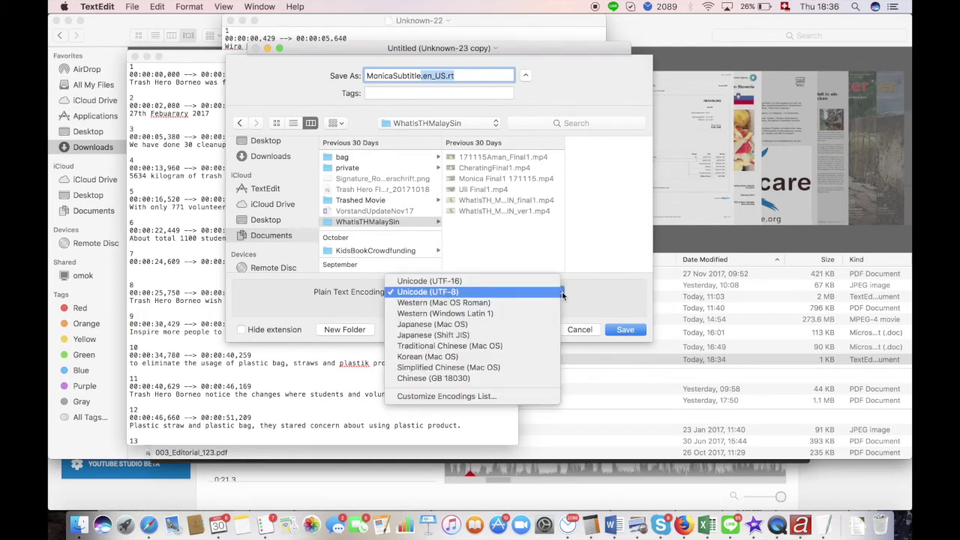
{"action": "left_click", "coordinate": [592, 298]}
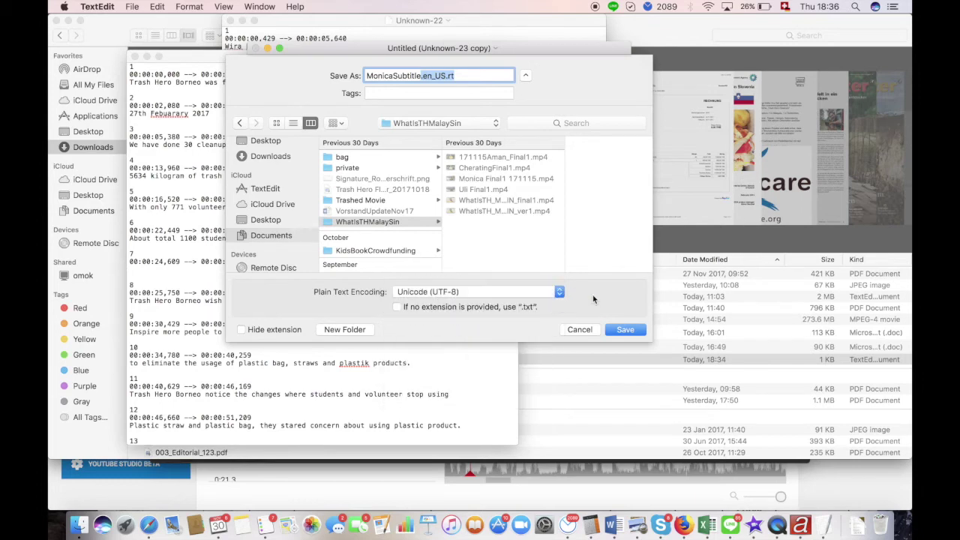
{"action": "left_click", "coordinate": [634, 330]}
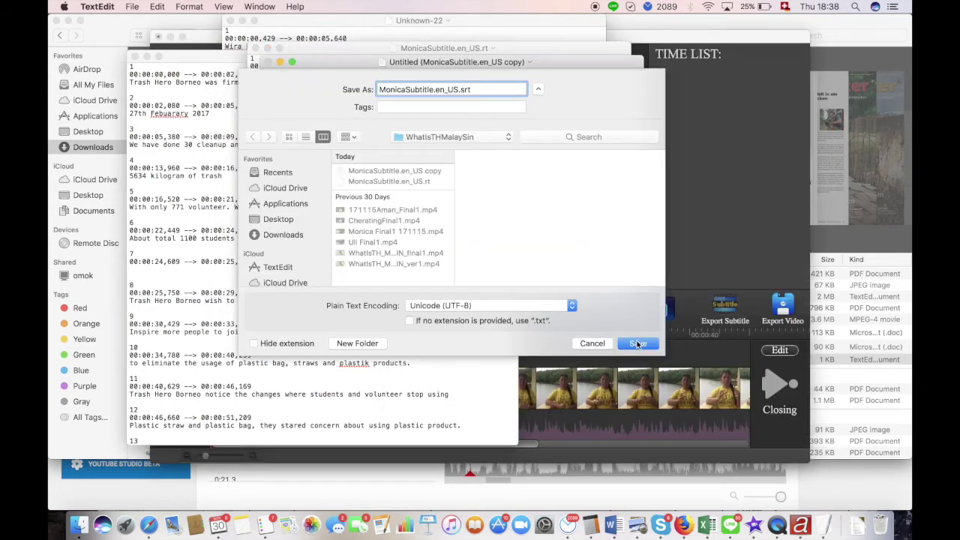
{"action": "left_click", "coordinate": [637, 343]}
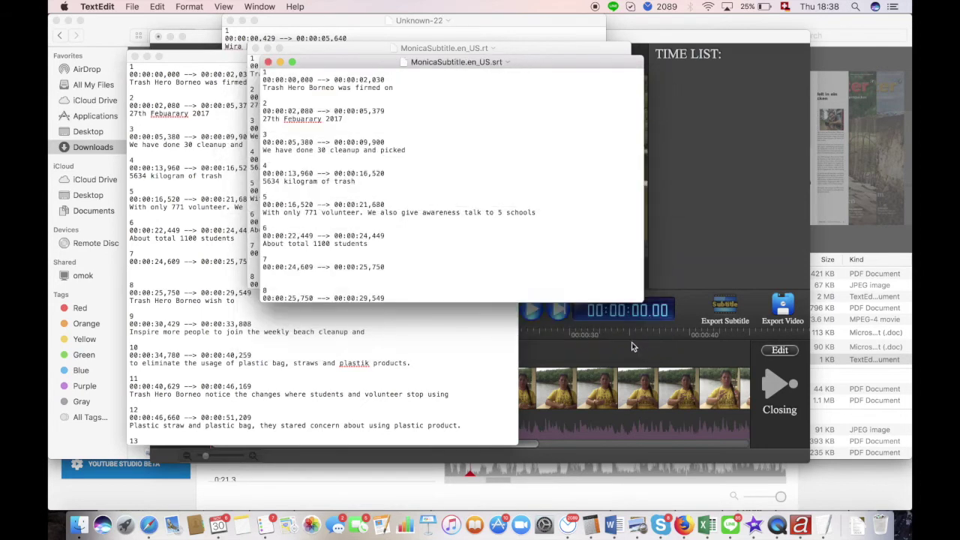
- Switch to Subtitle Edit Pro and import the subtitle file MonicaSubtitle.en_US.srt from the WhatIsTHMalaySin folder
{"action": "key", "text": "super+Tab"}
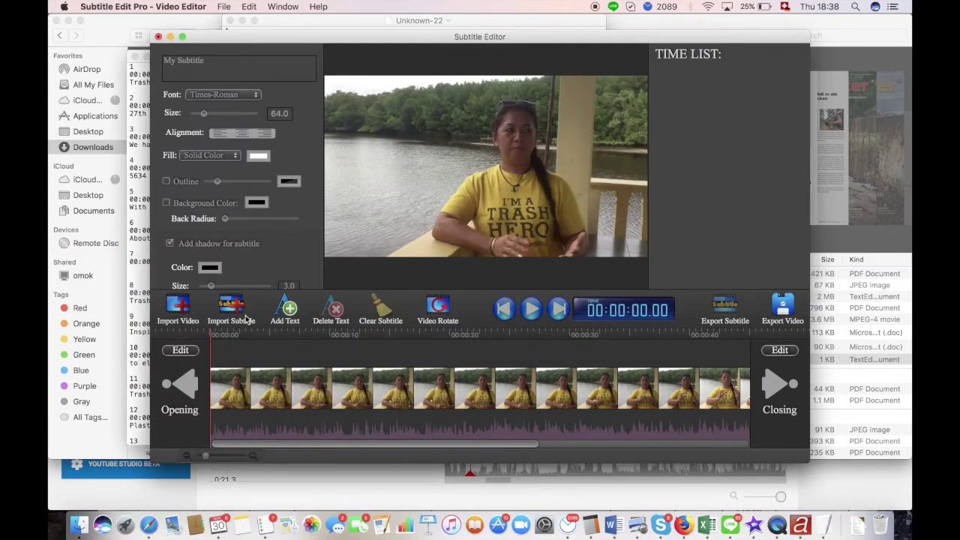
{"action": "left_click", "coordinate": [234, 313]}
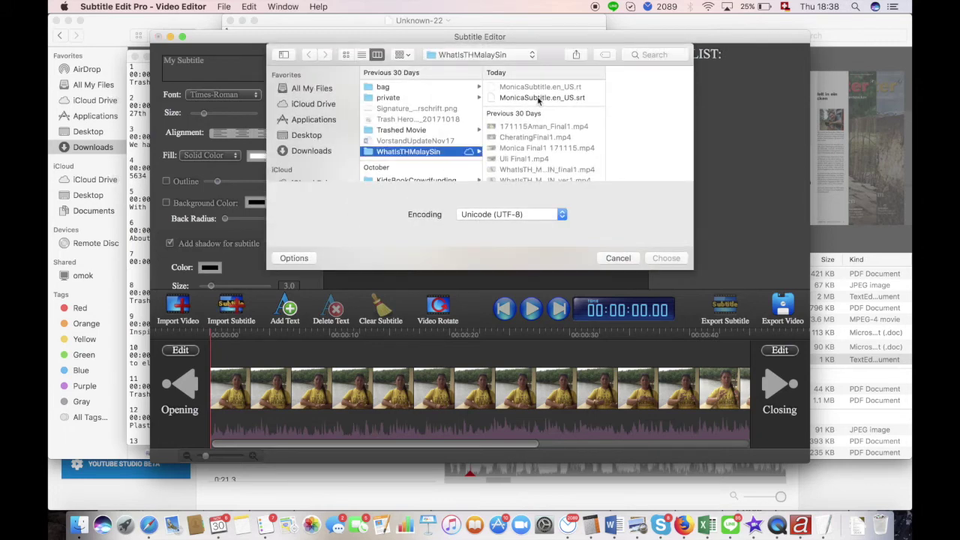
{"action": "left_click", "coordinate": [538, 98]}
{"action": "left_click", "coordinate": [671, 260]}
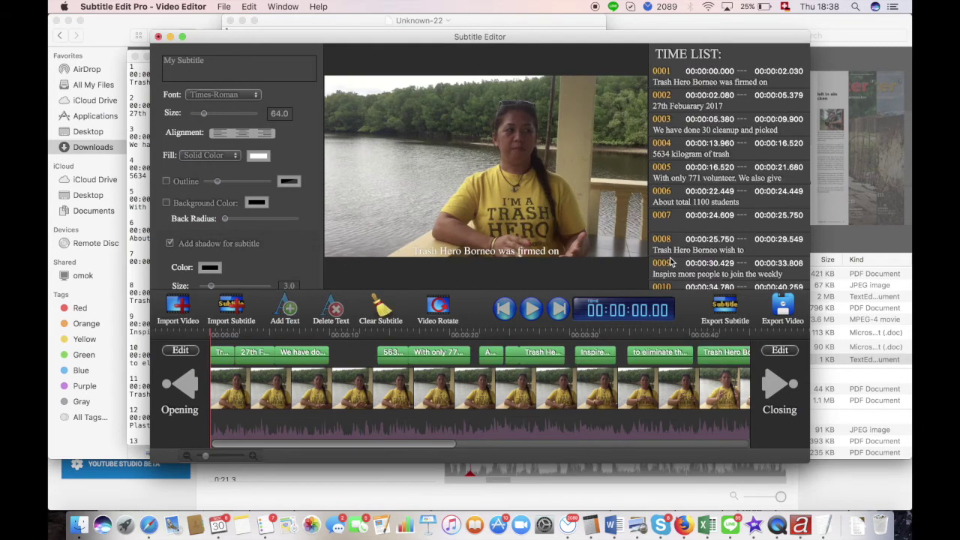
- Preview the first, third, fourth and fifth imported subtitles on the video
{"action": "left_click", "coordinate": [225, 357]}
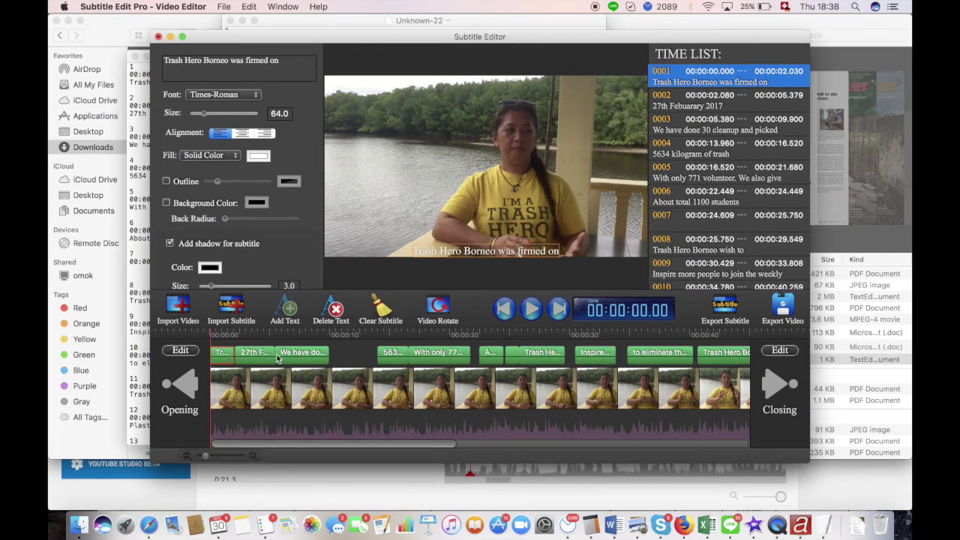
{"action": "left_click", "coordinate": [282, 358]}
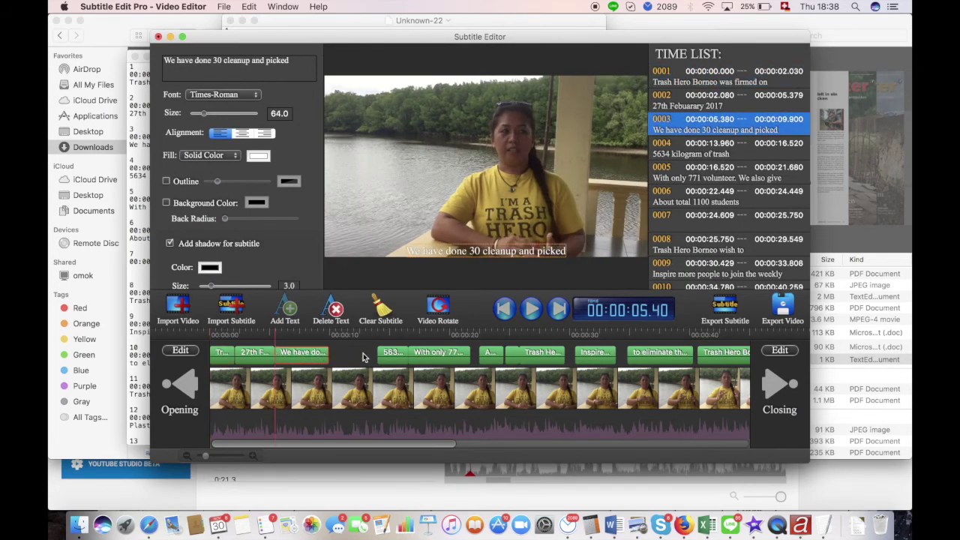
{"action": "left_click", "coordinate": [390, 358]}
{"action": "left_click", "coordinate": [440, 354]}
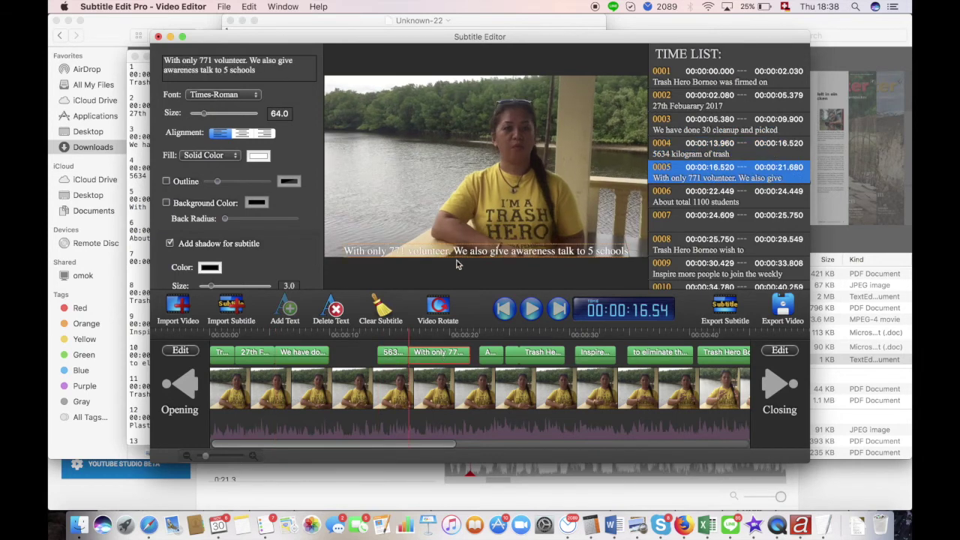
- Set the font of the first subtitle, "Trash Hero Borneo was firmed on", to ROADMOVIE
{"action": "left_click", "coordinate": [218, 354]}
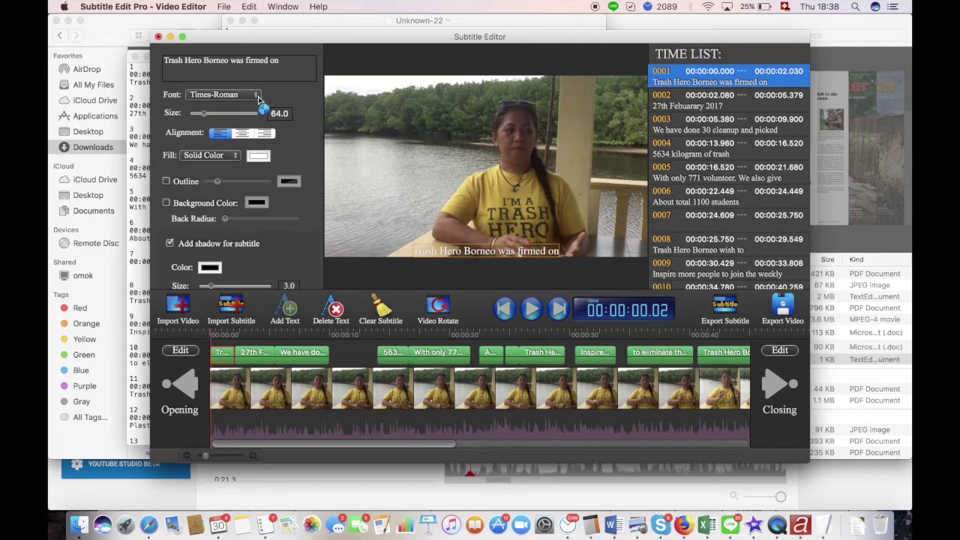
{"action": "left_click", "coordinate": [259, 99]}
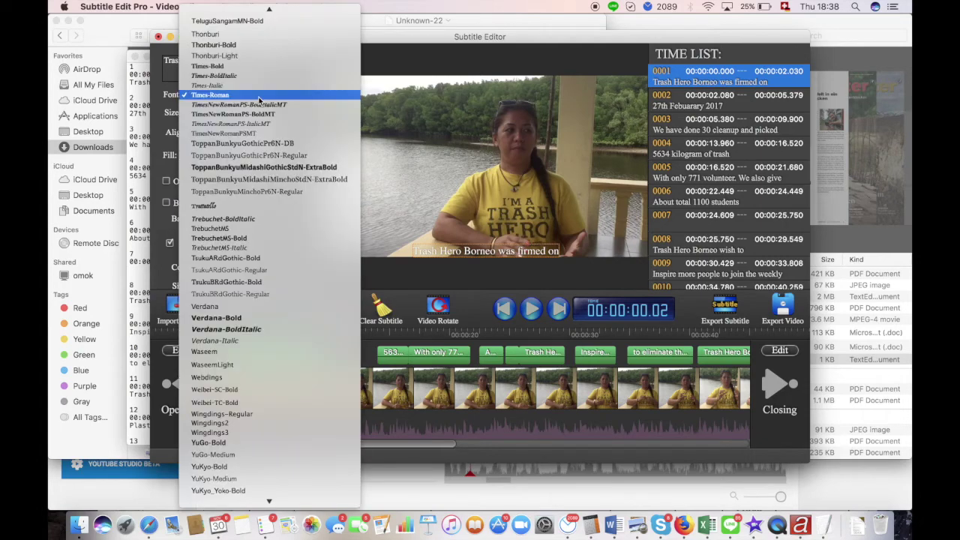
{"action": "scroll", "coordinate": [259, 99], "scroll_direction": "up", "scroll_amount": 10}
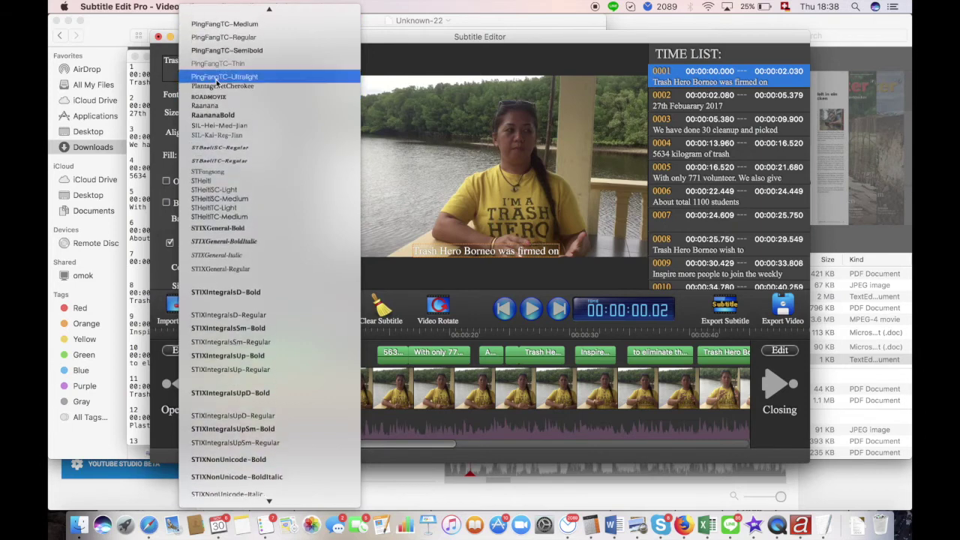
{"action": "left_click", "coordinate": [224, 98]}
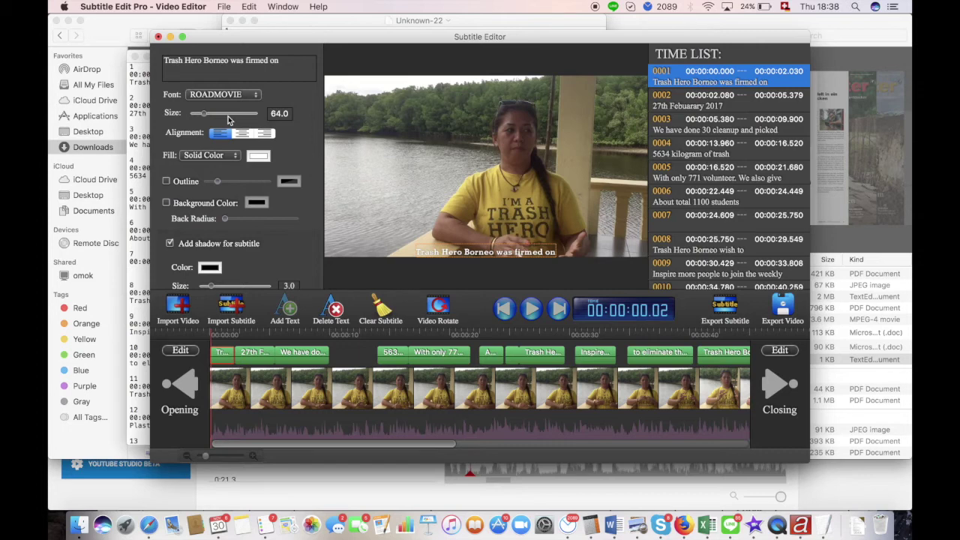
- Make the first subtitle's fill black and enable a background colour sampled from the yellow T-shirt in the video
{"action": "left_click", "coordinate": [259, 157]}
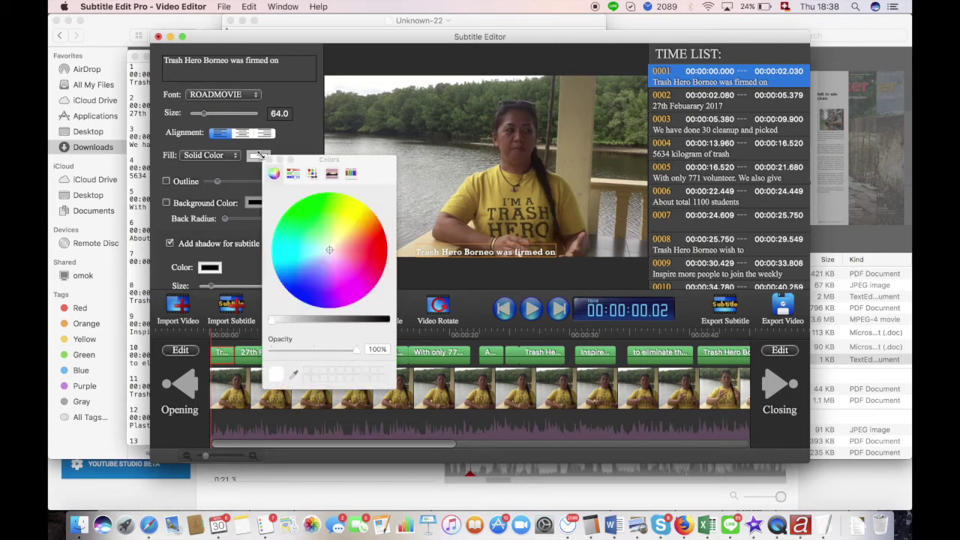
{"action": "left_click", "coordinate": [388, 321]}
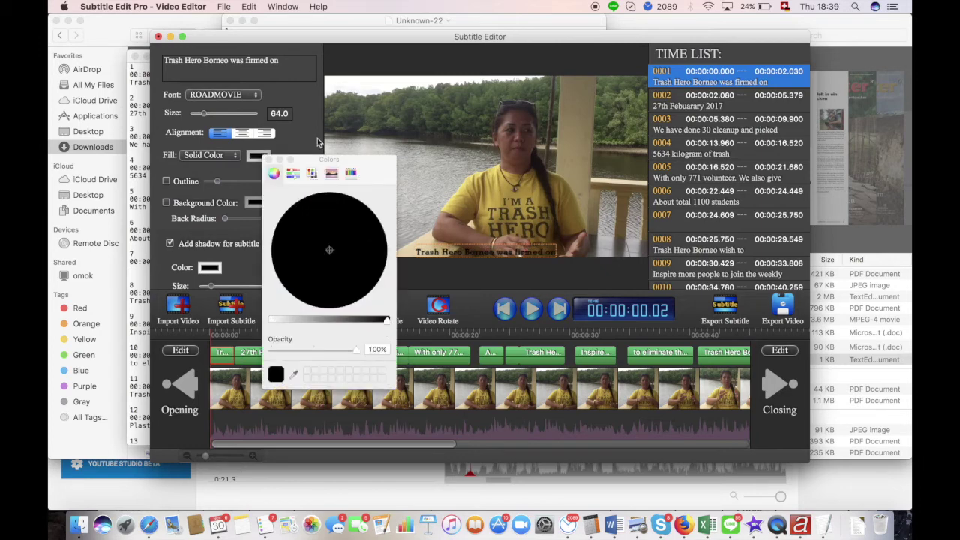
{"action": "left_click", "coordinate": [168, 204]}
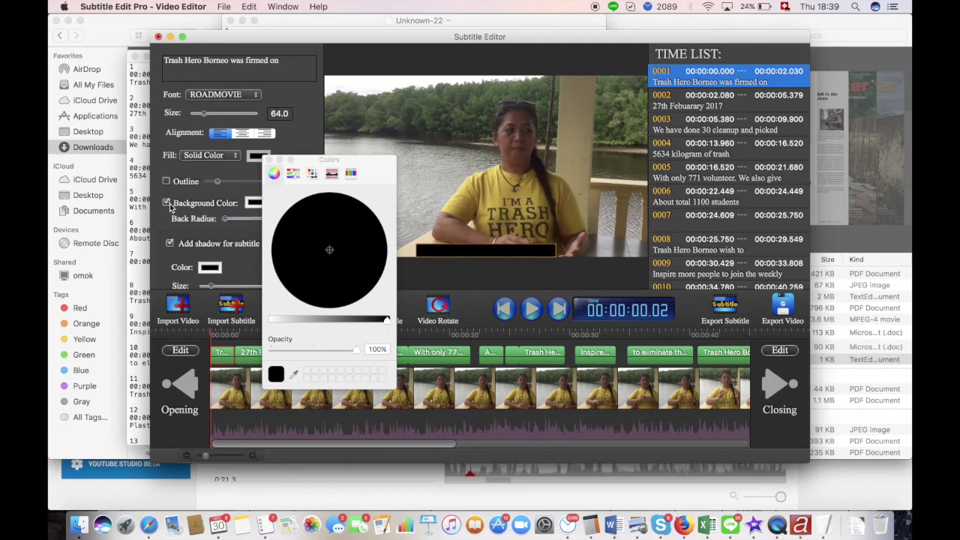
{"action": "left_click", "coordinate": [255, 204]}
{"action": "left_click", "coordinate": [296, 375]}
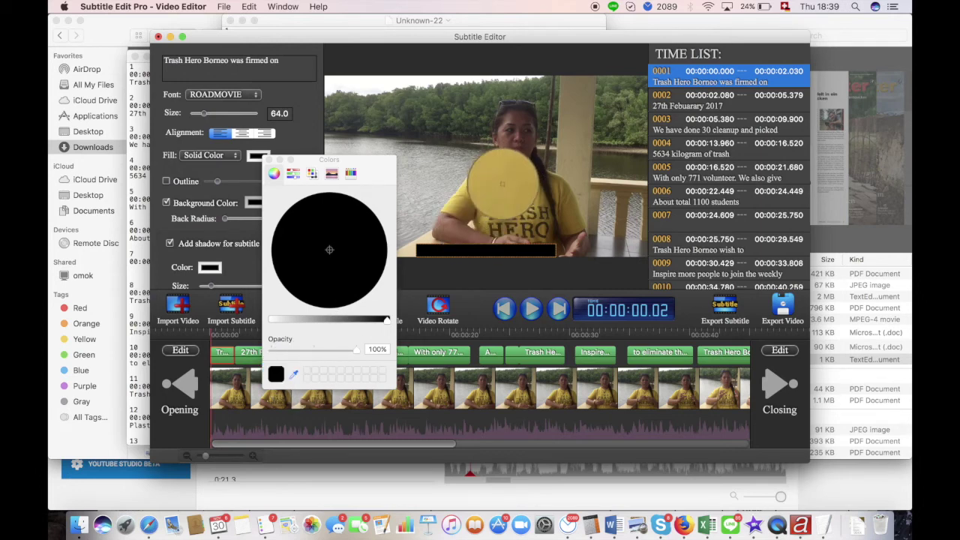
{"action": "left_click", "coordinate": [505, 186]}
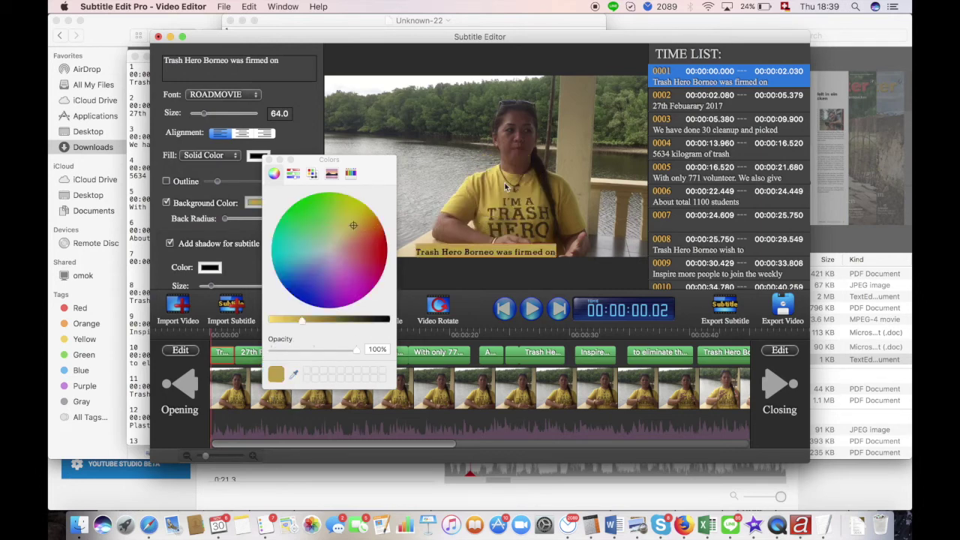
{"action": "left_click", "coordinate": [267, 160]}
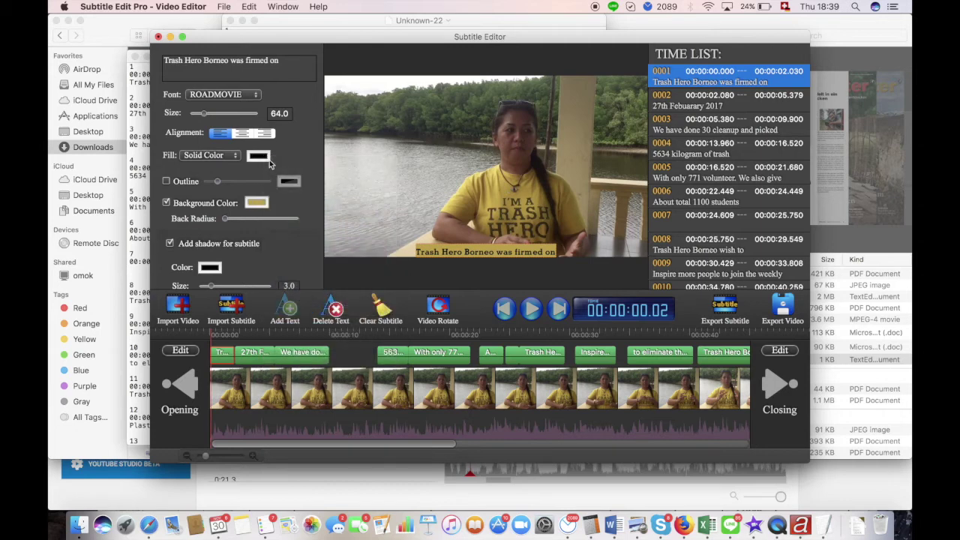
- Set the first subtitle's font size to 80
{"action": "left_click", "coordinate": [279, 113]}
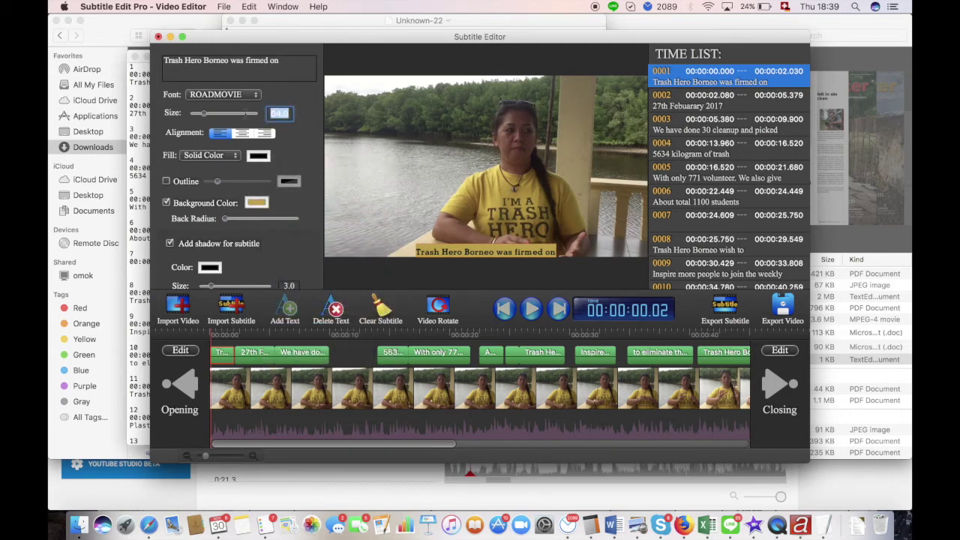
{"action": "type", "text": "80"}
{"action": "key", "text": "Return"}
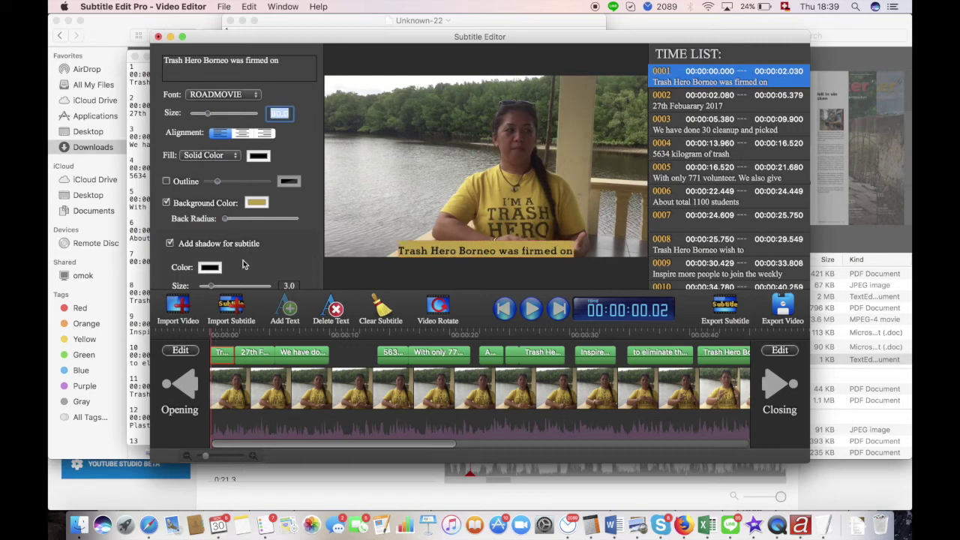
- Apply the first subtitle's font, background and shadow settings to all subtitles
{"action": "scroll", "coordinate": [258, 248], "scroll_direction": "down", "scroll_amount": 1}
{"action": "scroll", "coordinate": [258, 248], "scroll_direction": "down", "scroll_amount": 5}
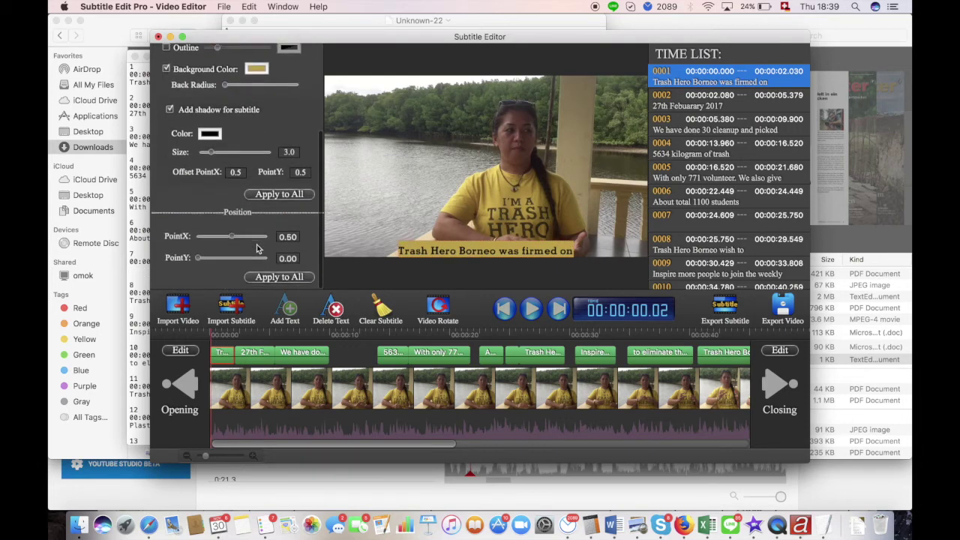
{"action": "left_click", "coordinate": [286, 196]}
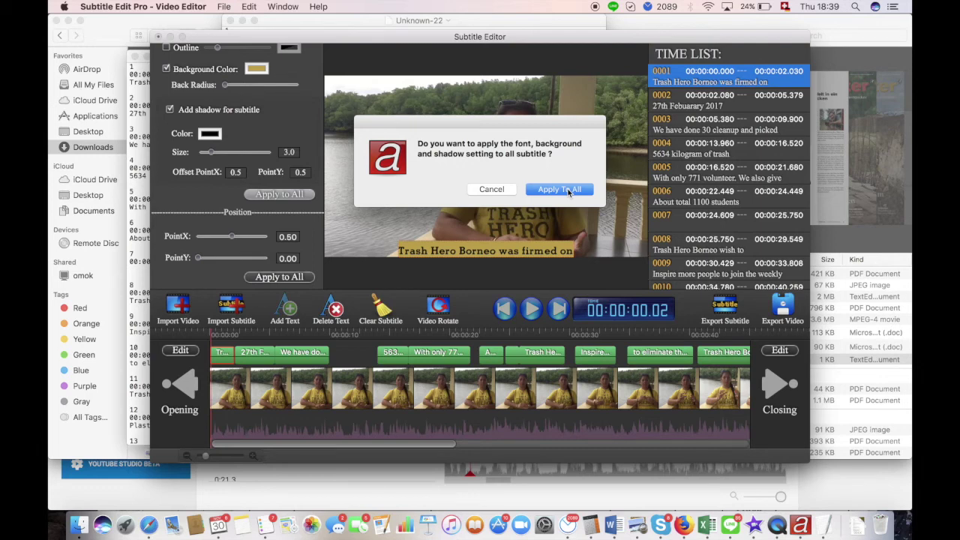
{"action": "left_click", "coordinate": [569, 190]}
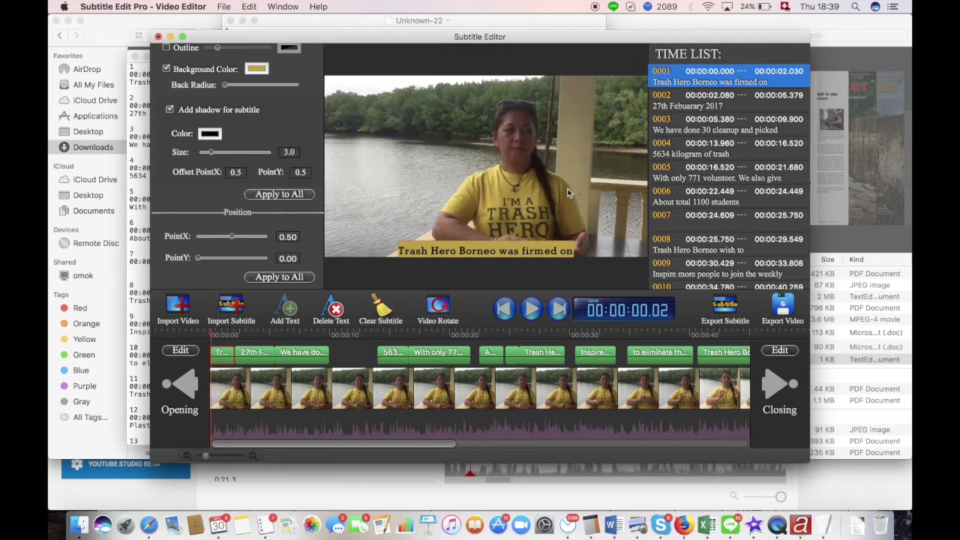
- Check the new styling on the second, third and fourth subtitles in the video preview
{"action": "left_click", "coordinate": [262, 357]}
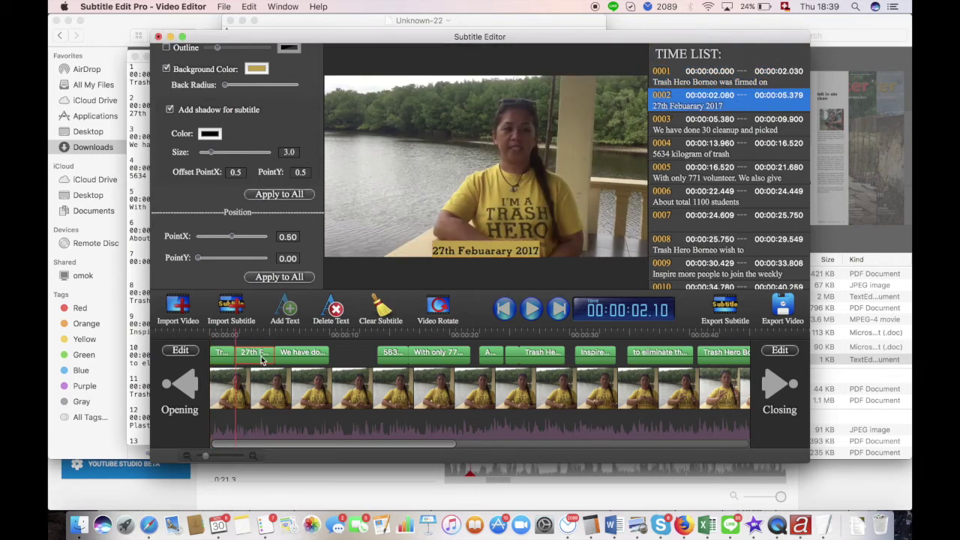
{"action": "left_click", "coordinate": [311, 357]}
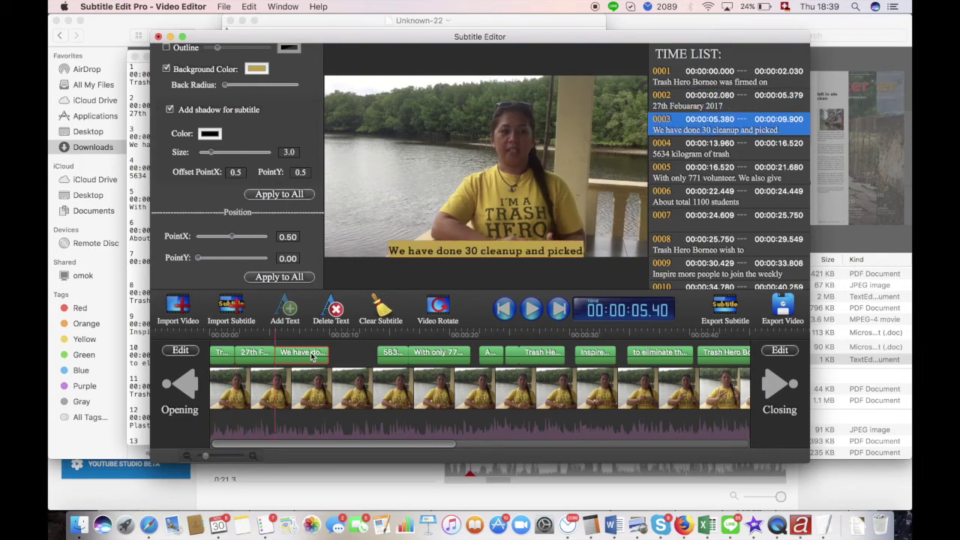
{"action": "left_click", "coordinate": [400, 358]}
- Reduce the font size of the fifth subtitle, "With only 771 volunteer...", to about 64.6 so its whole line fits the frame
{"action": "left_click", "coordinate": [439, 358]}
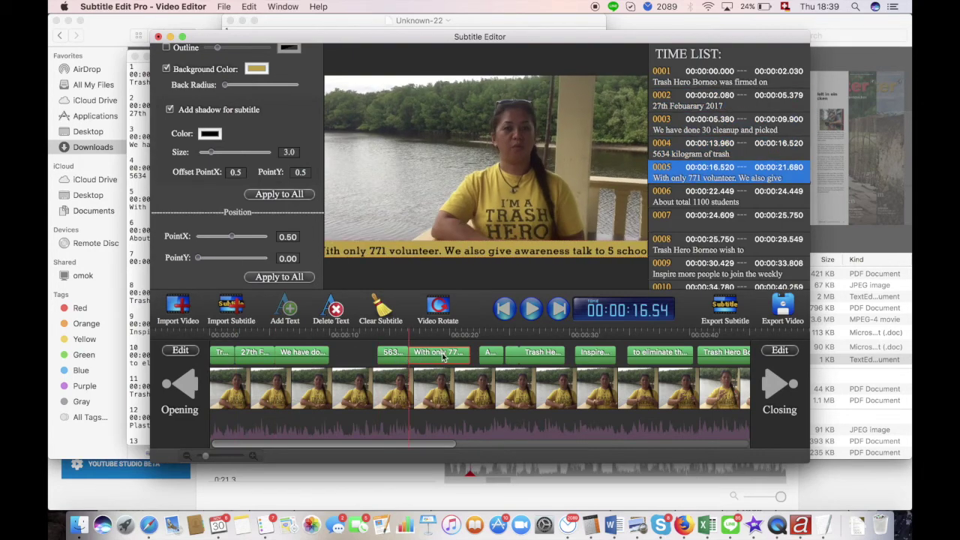
{"action": "scroll", "coordinate": [194, 112], "scroll_direction": "up", "scroll_amount": 5}
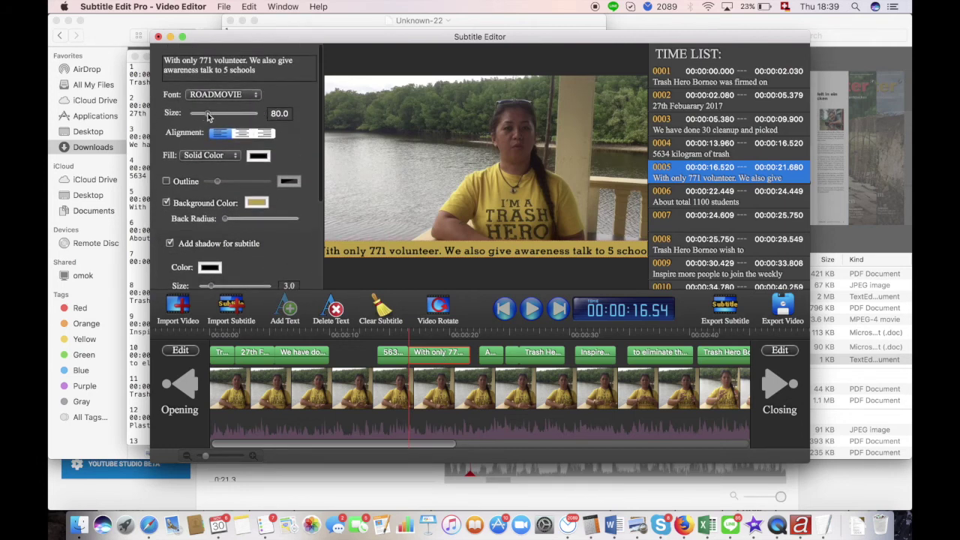
{"action": "left_click_drag", "start_coordinate": [209, 116], "coordinate": [205, 116]}
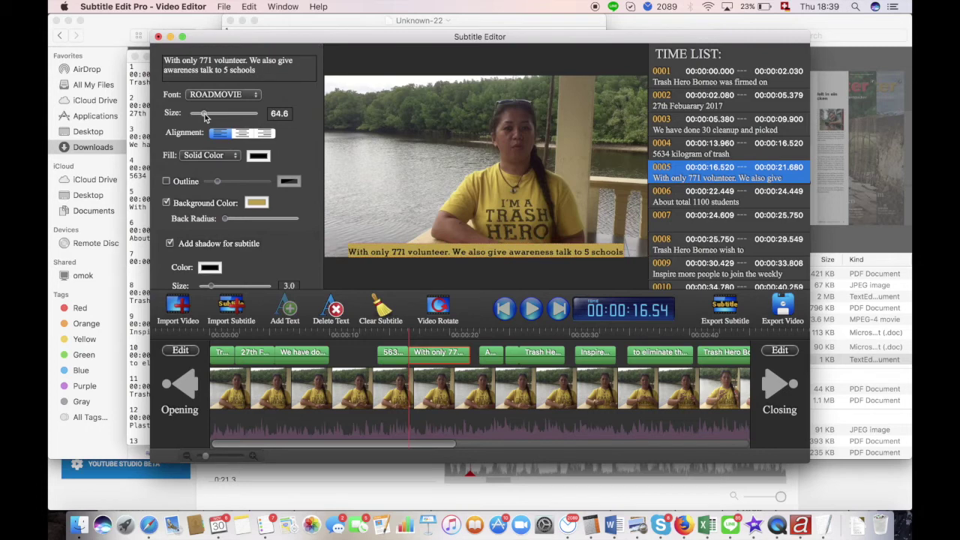
- Check how the sixth, eighth and ninth subtitles fit within the video frame
{"action": "left_click", "coordinate": [488, 356]}
{"action": "left_click", "coordinate": [526, 356]}
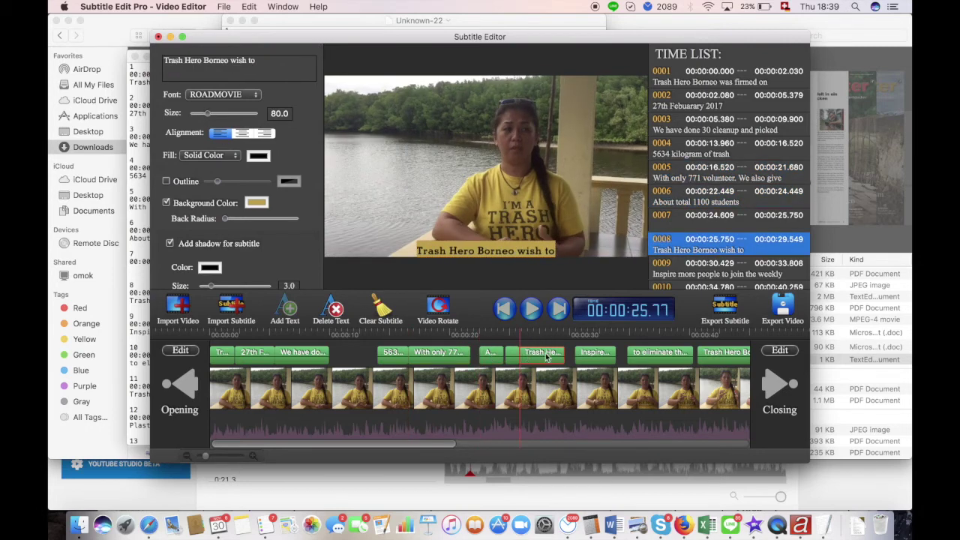
{"action": "left_click", "coordinate": [586, 357]}
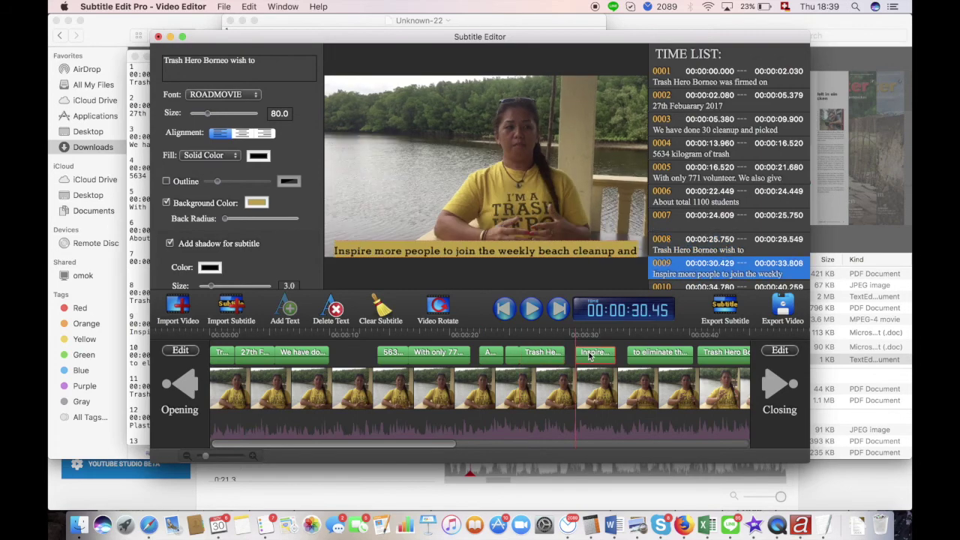
- Check how the tenth subtitle fits the video frame and inspect the last subtitles at the end of the timeline
{"action": "left_click", "coordinate": [649, 359]}
{"action": "scroll", "coordinate": [646, 355], "scroll_direction": "right", "scroll_amount": 15}
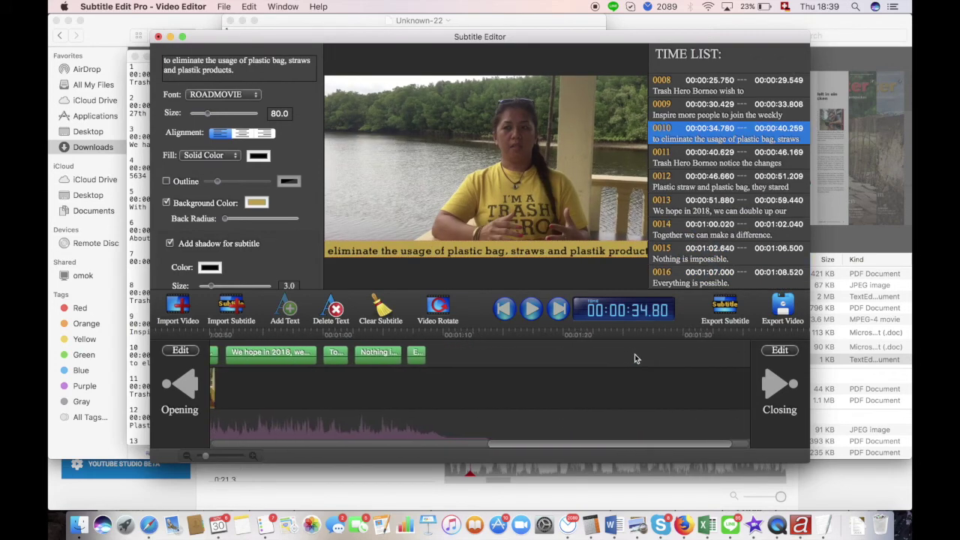
{"action": "scroll", "coordinate": [389, 386], "scroll_direction": "right", "scroll_amount": 2}
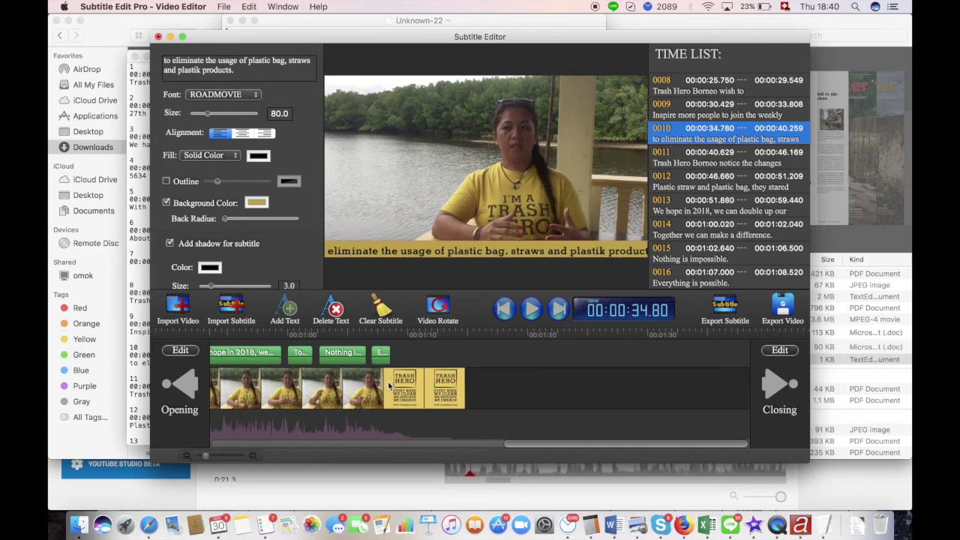
- Start exporting the subtitled video as an MPEG-4 movie and set its resolution to 1920 * 1080
{"action": "left_click", "coordinate": [783, 310]}
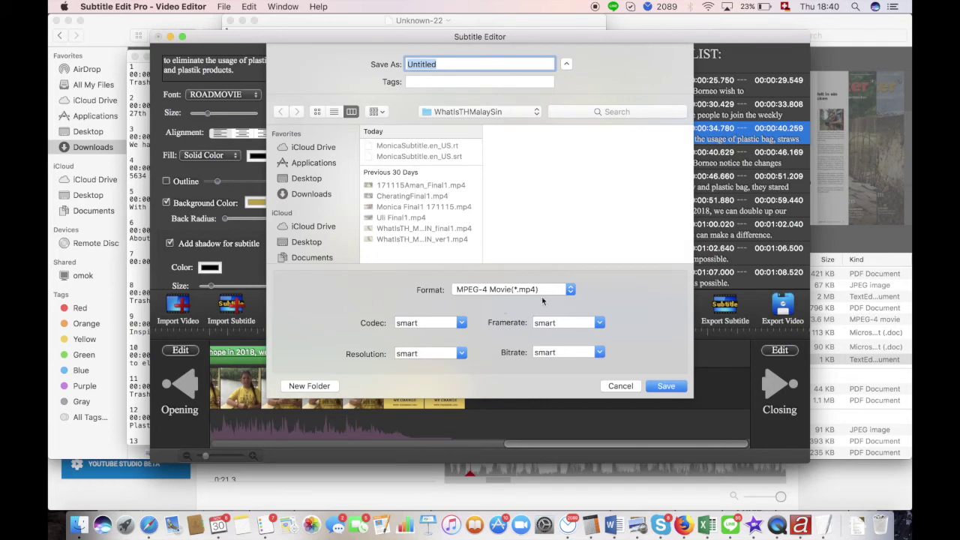
{"action": "left_click", "coordinate": [600, 323]}
{"action": "left_click", "coordinate": [599, 324]}
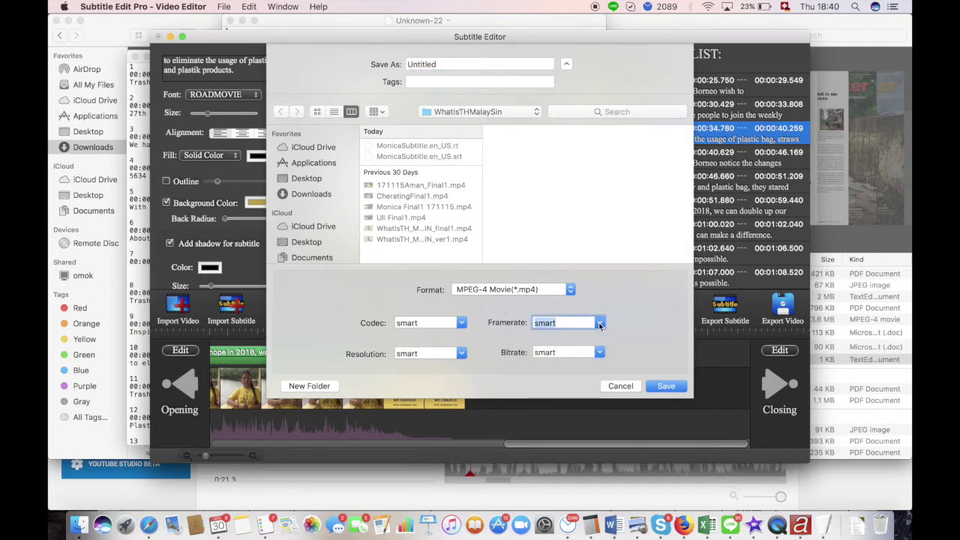
{"action": "left_click", "coordinate": [462, 354]}
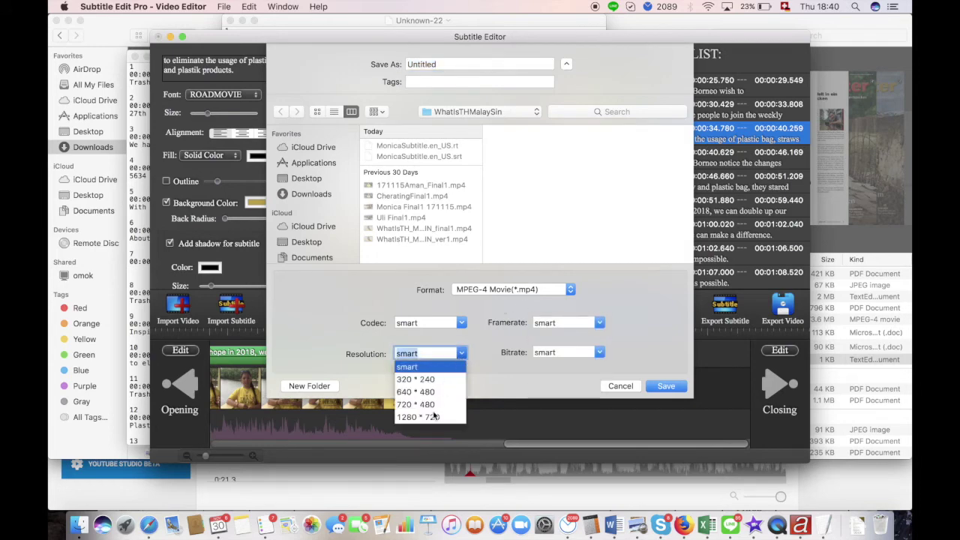
{"action": "scroll", "coordinate": [442, 405], "scroll_direction": "down", "scroll_amount": 2}
{"action": "scroll", "coordinate": [441, 404], "scroll_direction": "up", "scroll_amount": 1}
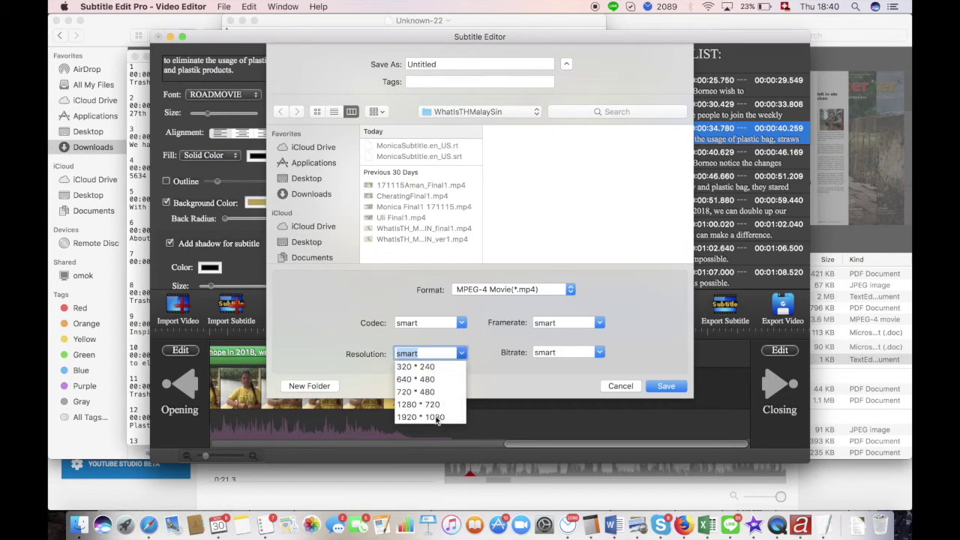
{"action": "left_click", "coordinate": [439, 417]}
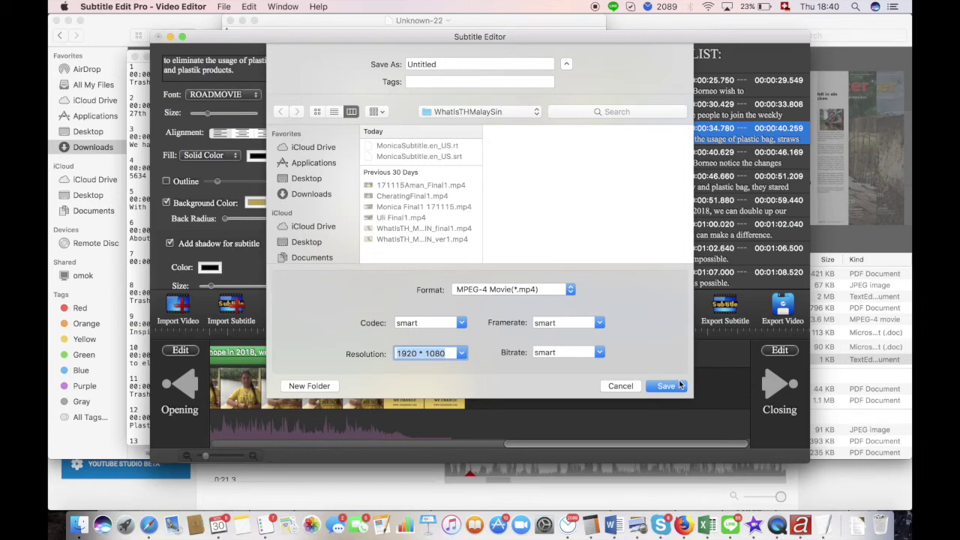
- Name the exported video monica_includingsubtitles and save it in the WhatIsTHMalaySin folder
{"action": "double_click", "coordinate": [448, 64]}
{"action": "key", "text": "BackSpace"}
{"action": "type", "text": "monica_includingsub"}
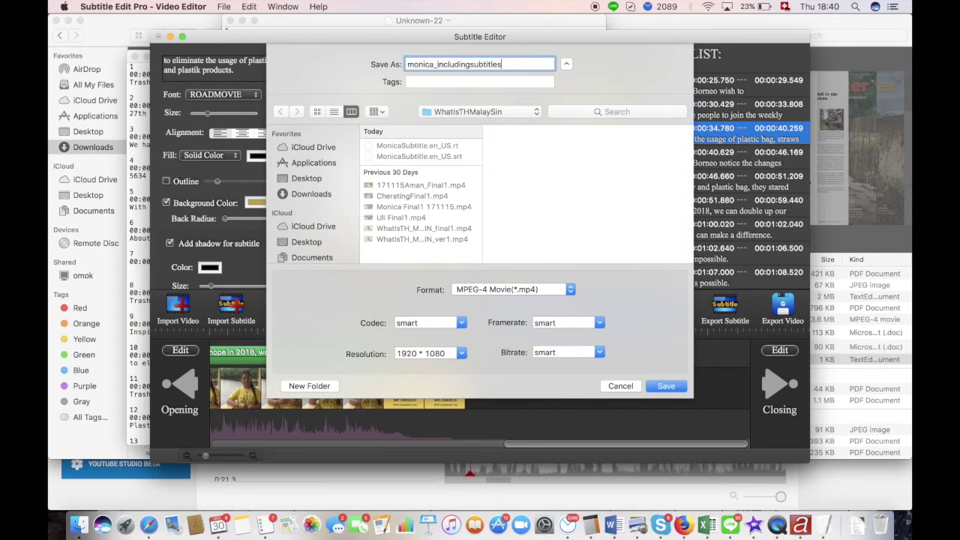
{"action": "key", "text": "Return"}
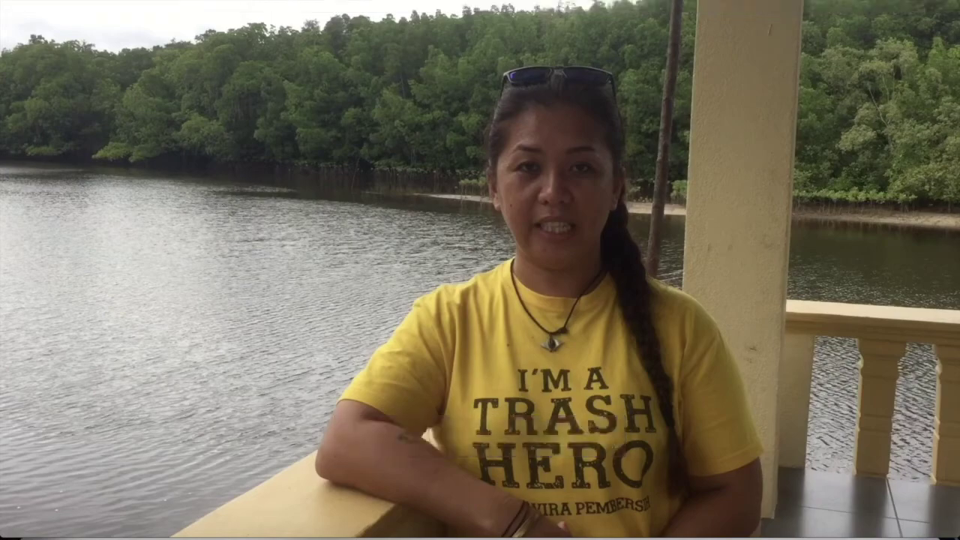
- Switch to YouTube in the browser, open "Trash Hero Borneo Introduction" for editing and review its title, description and tags
{"action": "key", "text": "super+Tab"}
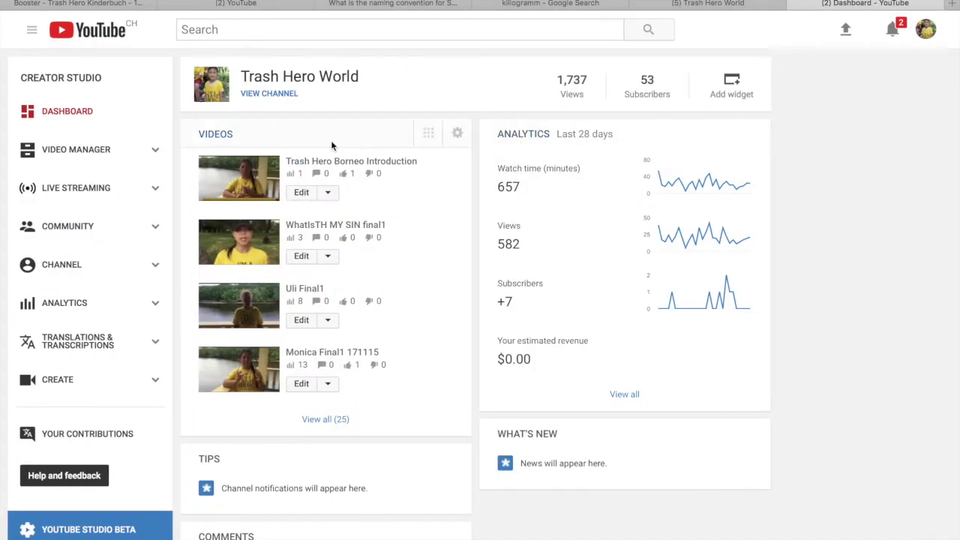
{"action": "left_click", "coordinate": [301, 192]}
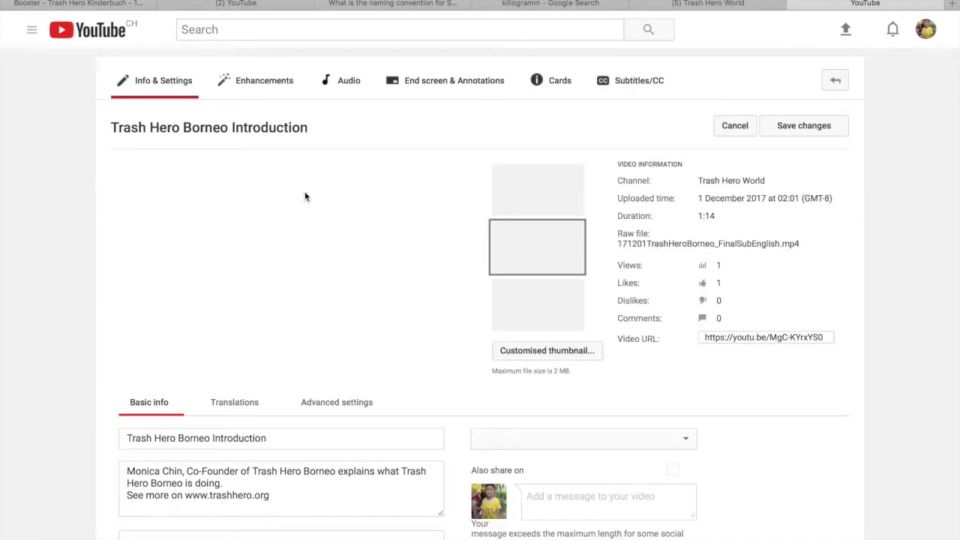
{"action": "scroll", "coordinate": [288, 251], "scroll_direction": "down", "scroll_amount": 5}
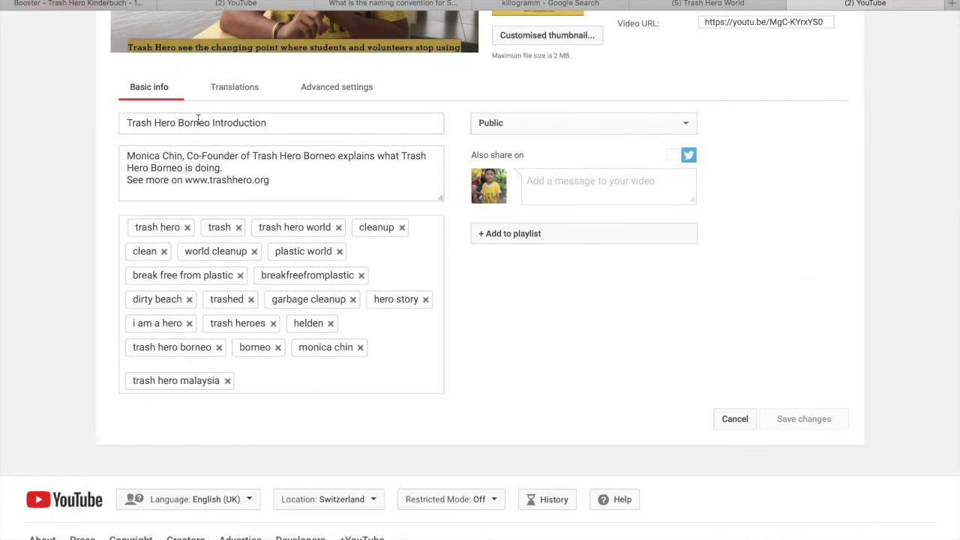
{"action": "scroll", "coordinate": [290, 193], "scroll_direction": "down", "scroll_amount": 1}
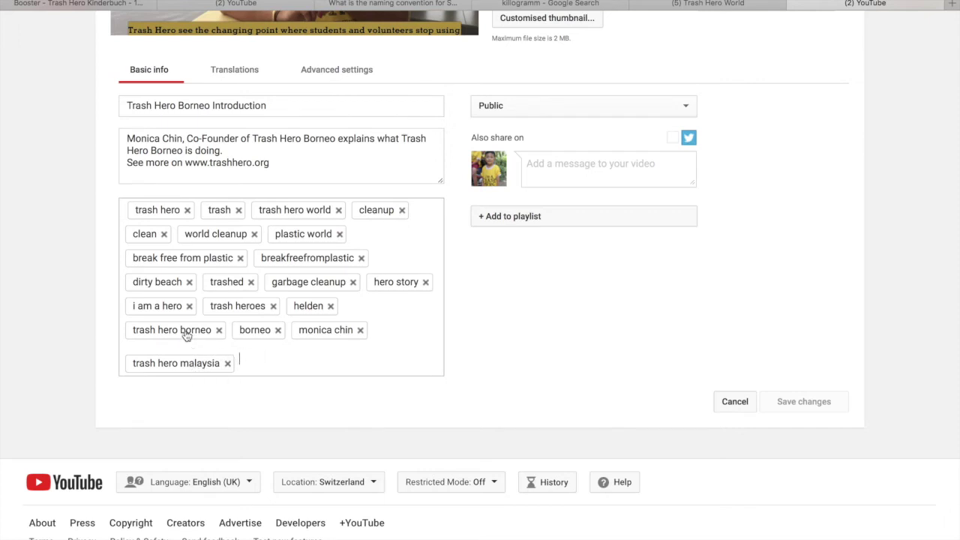
{"action": "scroll", "coordinate": [186, 336], "scroll_direction": "up", "scroll_amount": 3}
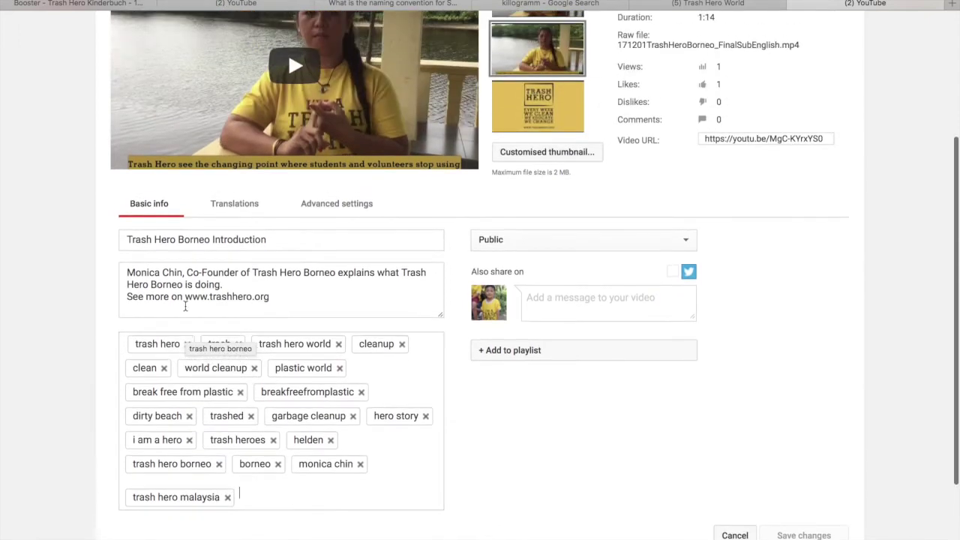
- Review the video's title translation options, advanced settings and thumbnail choices
{"action": "left_click", "coordinate": [249, 208]}
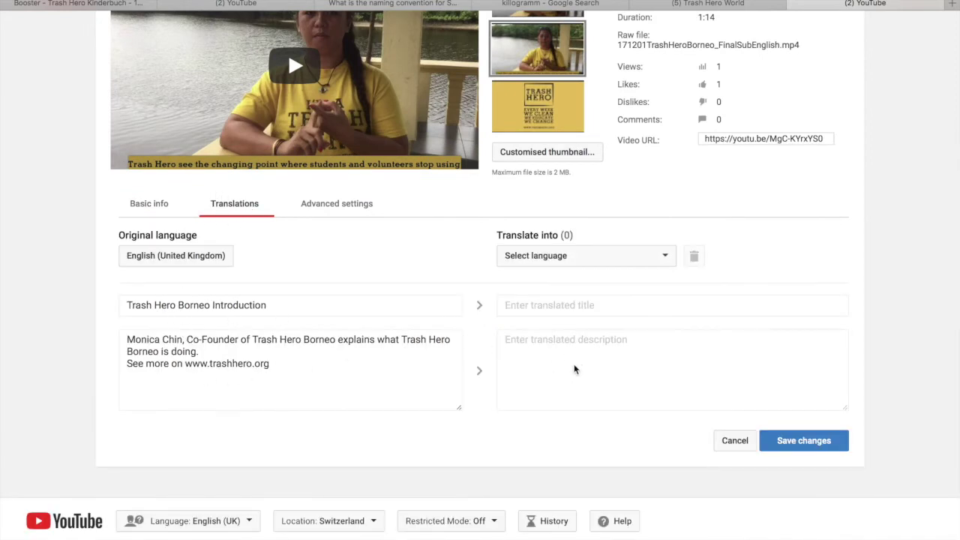
{"action": "left_click", "coordinate": [586, 260]}
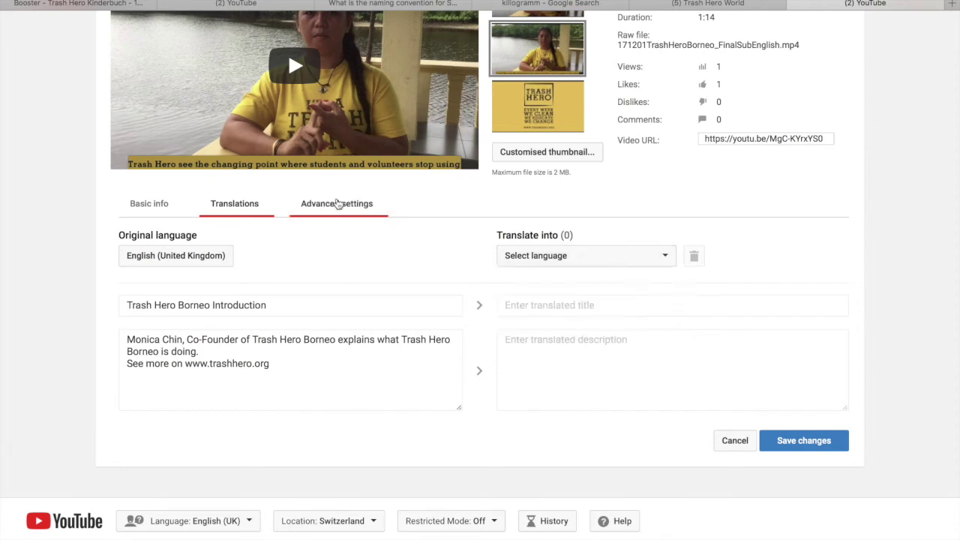
{"action": "left_click", "coordinate": [341, 206]}
{"action": "scroll", "coordinate": [506, 403], "scroll_direction": "down", "scroll_amount": 5}
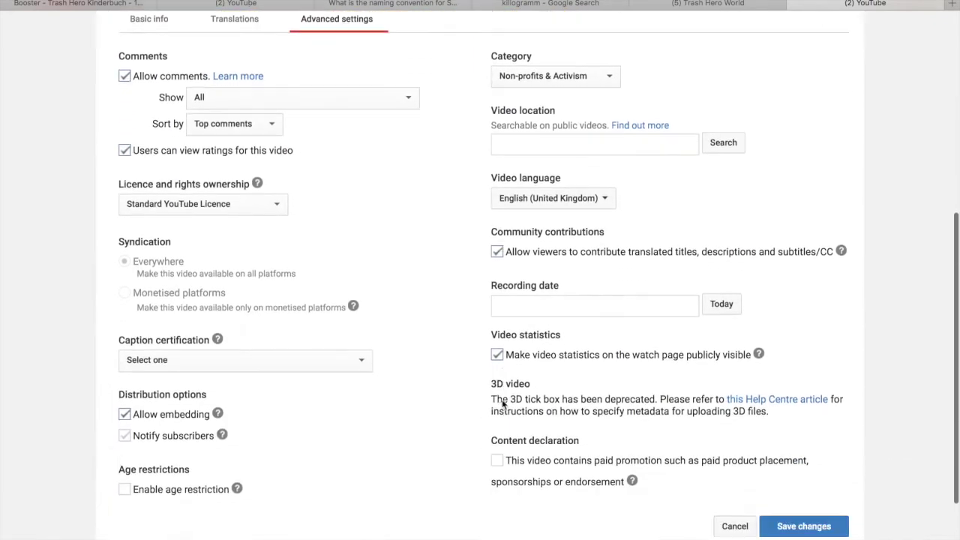
{"action": "scroll", "coordinate": [488, 335], "scroll_direction": "down", "scroll_amount": 1}
{"action": "scroll", "coordinate": [491, 337], "scroll_direction": "up", "scroll_amount": 4}
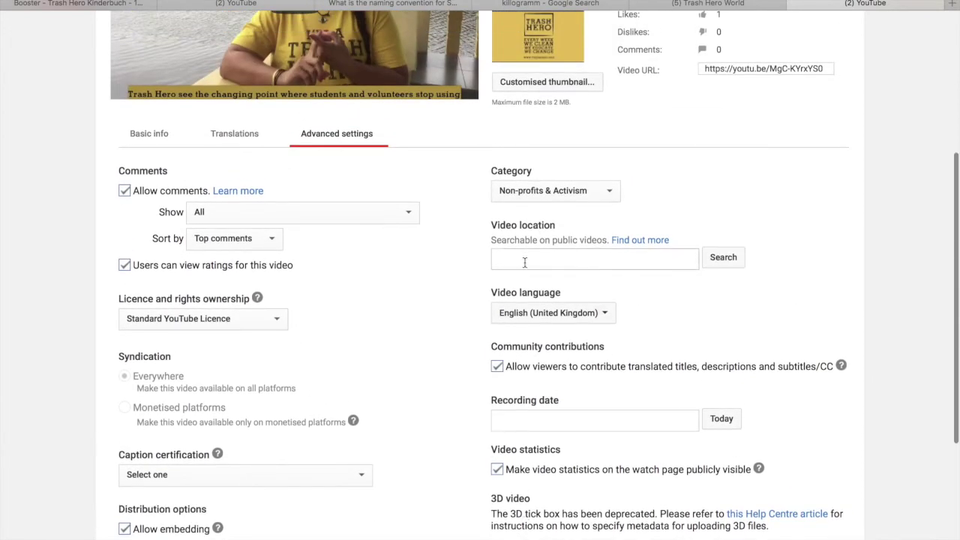
{"action": "scroll", "coordinate": [523, 261], "scroll_direction": "up", "scroll_amount": 1}
{"action": "scroll", "coordinate": [524, 261], "scroll_direction": "up", "scroll_amount": 5}
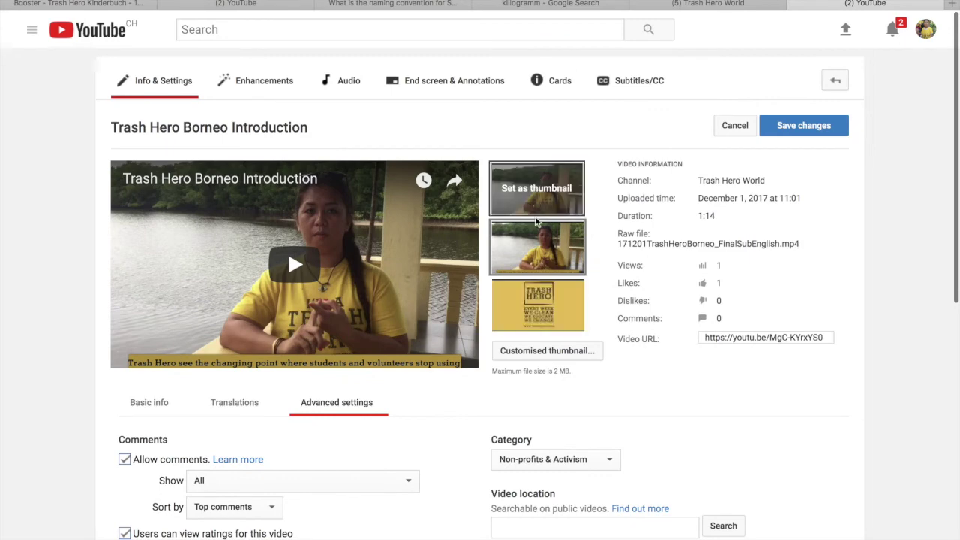
{"action": "mouse_move", "coordinate": [542, 186]}
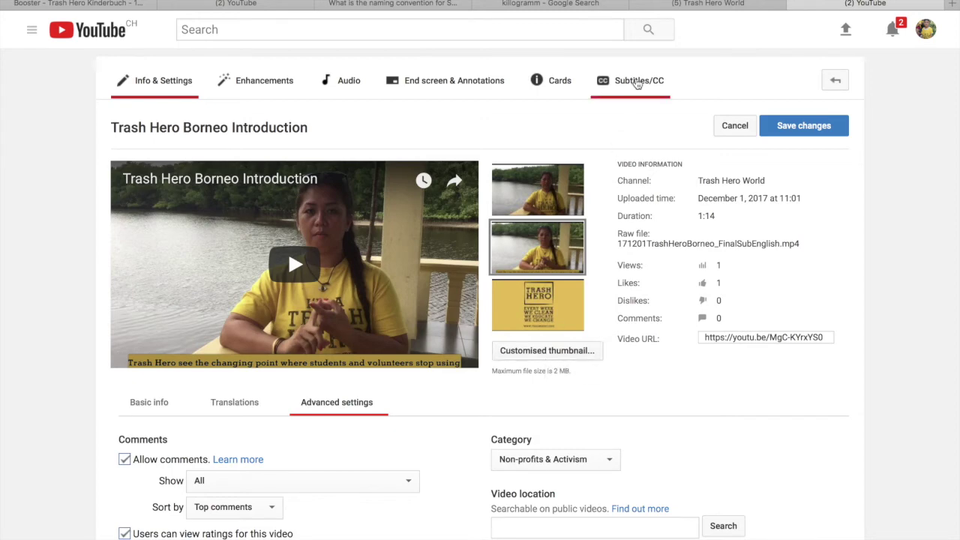
- In the video's subtitle management, turn community contributions off and on again, and select the link to contribute to this video
{"action": "left_click", "coordinate": [636, 84]}
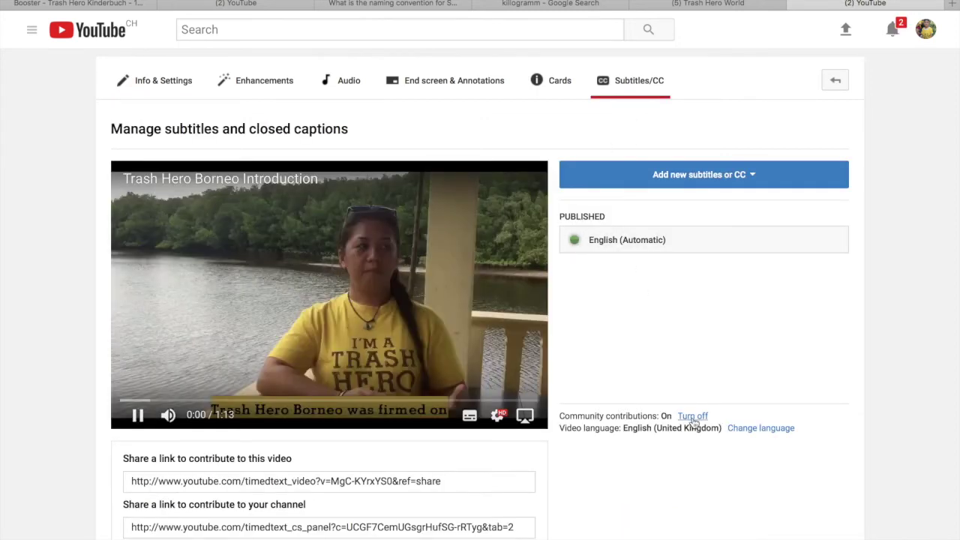
{"action": "left_click", "coordinate": [693, 420]}
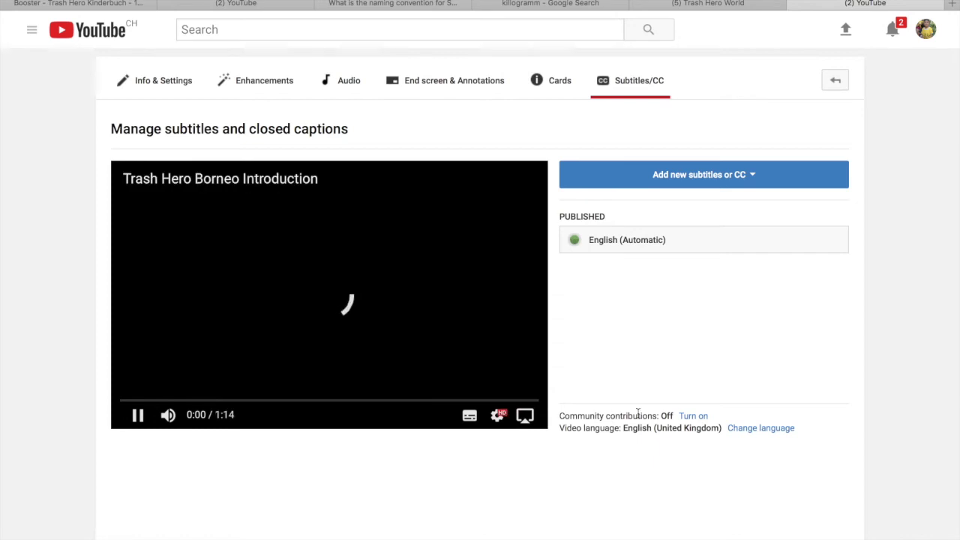
{"action": "left_click", "coordinate": [695, 418]}
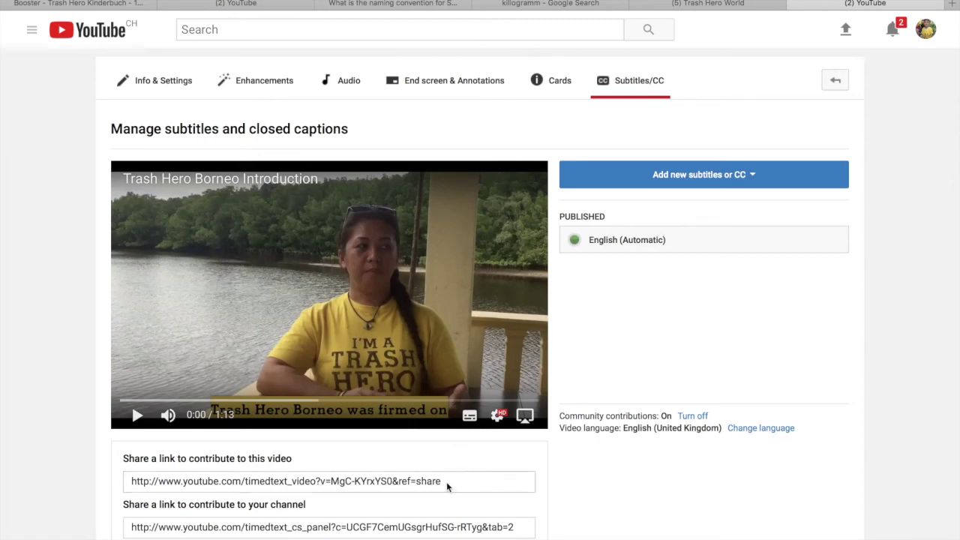
{"action": "left_click_drag", "start_coordinate": [446, 481], "coordinate": [168, 471]}
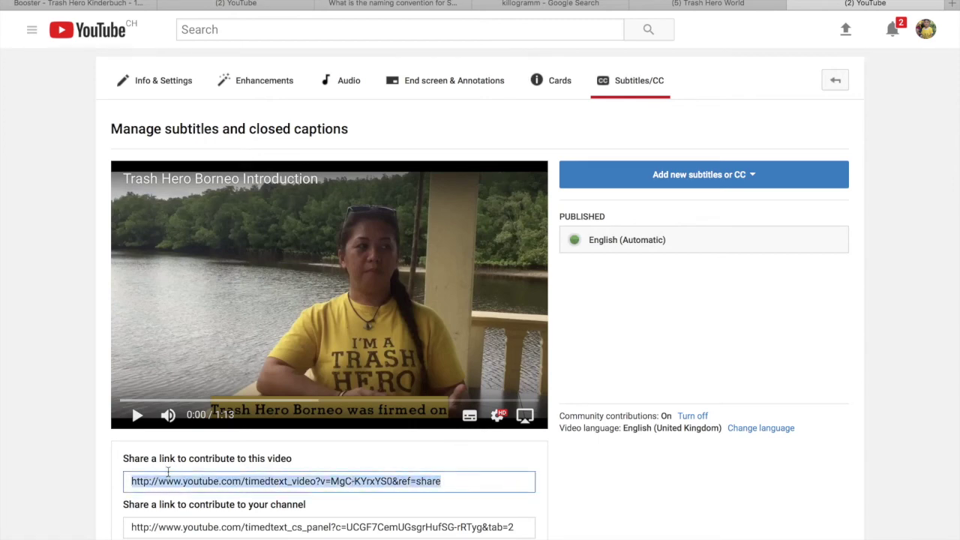
{"action": "left_click", "coordinate": [400, 484]}
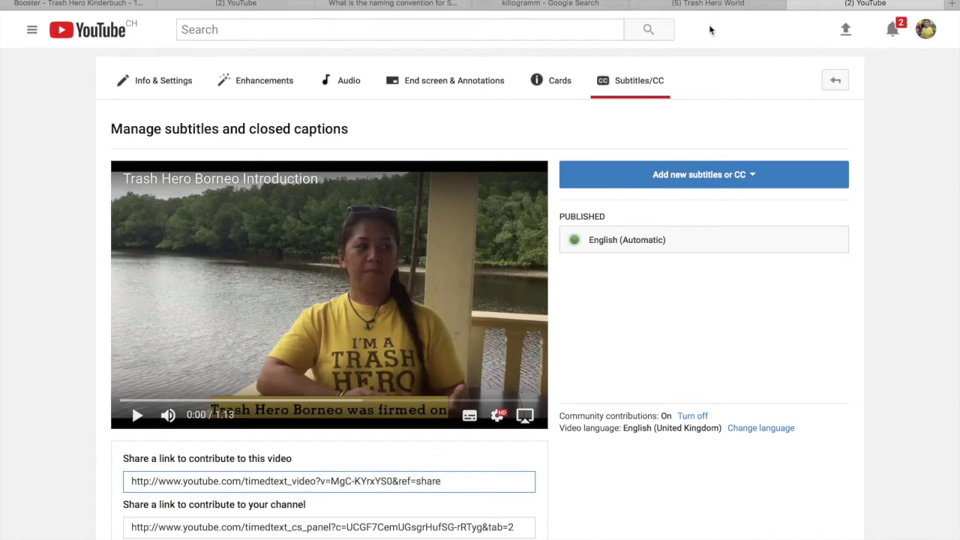
- Return to Creator Studio, list all the channel's videos and open "What is Trash Hero?" from Jul 26, 2017 for editing
{"action": "left_click", "coordinate": [928, 34]}
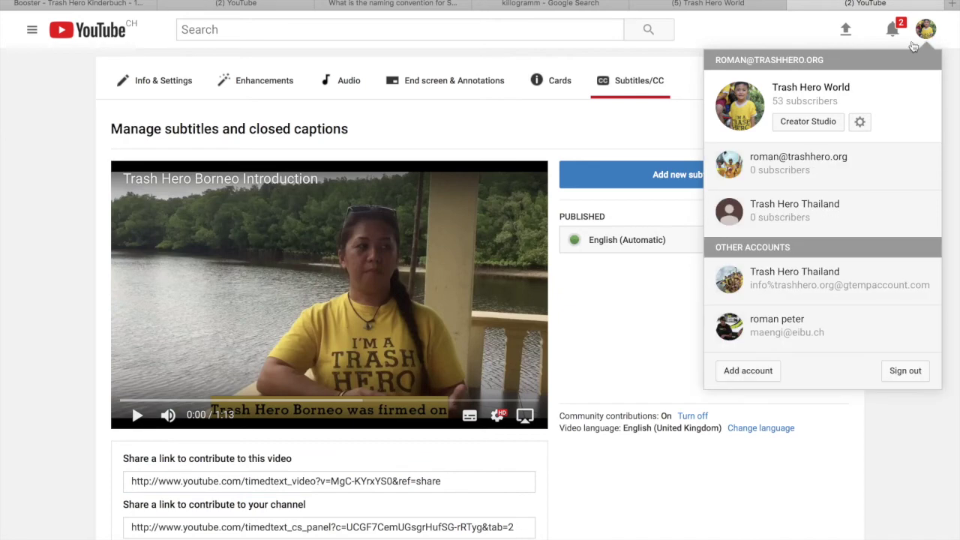
{"action": "left_click", "coordinate": [809, 122]}
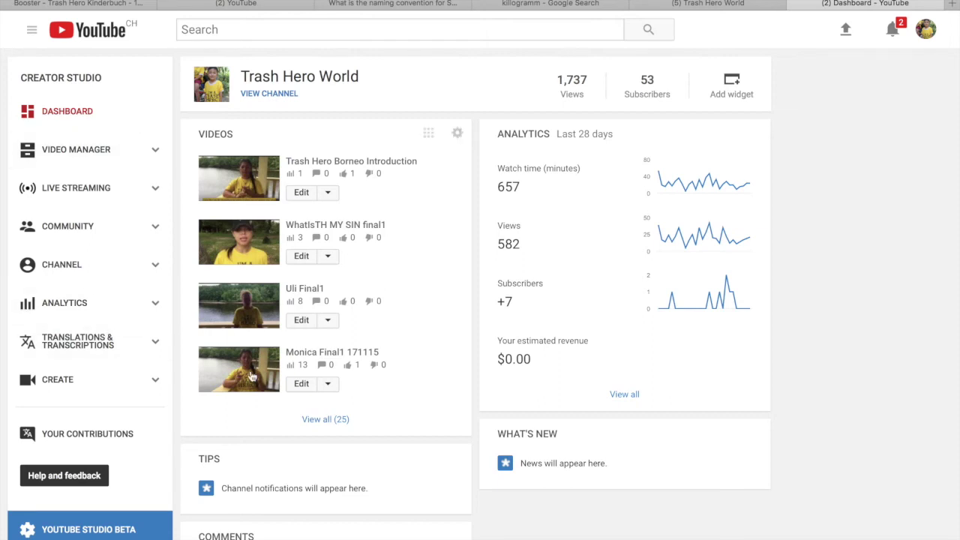
{"action": "left_click", "coordinate": [325, 419]}
{"action": "scroll", "coordinate": [392, 337], "scroll_direction": "down", "scroll_amount": 1}
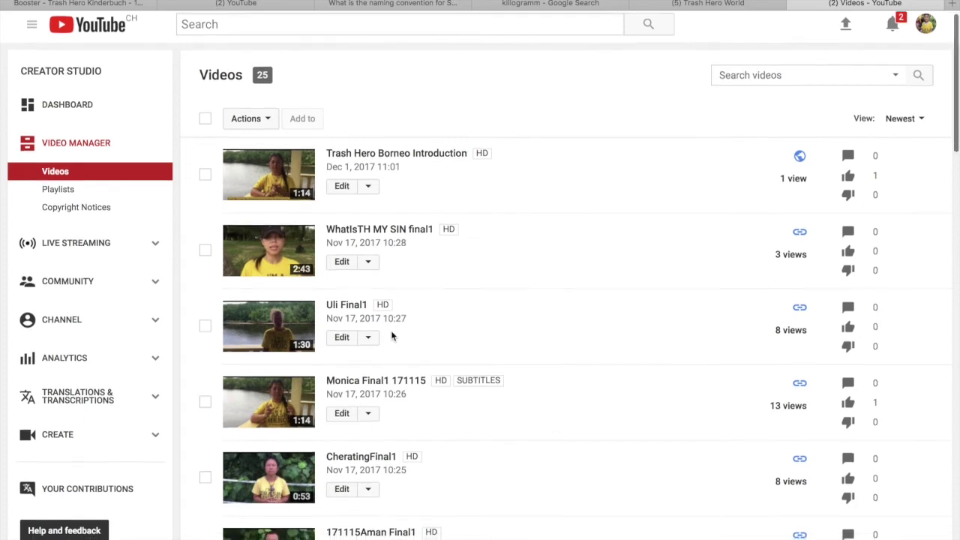
{"action": "scroll", "coordinate": [390, 336], "scroll_direction": "down", "scroll_amount": 8}
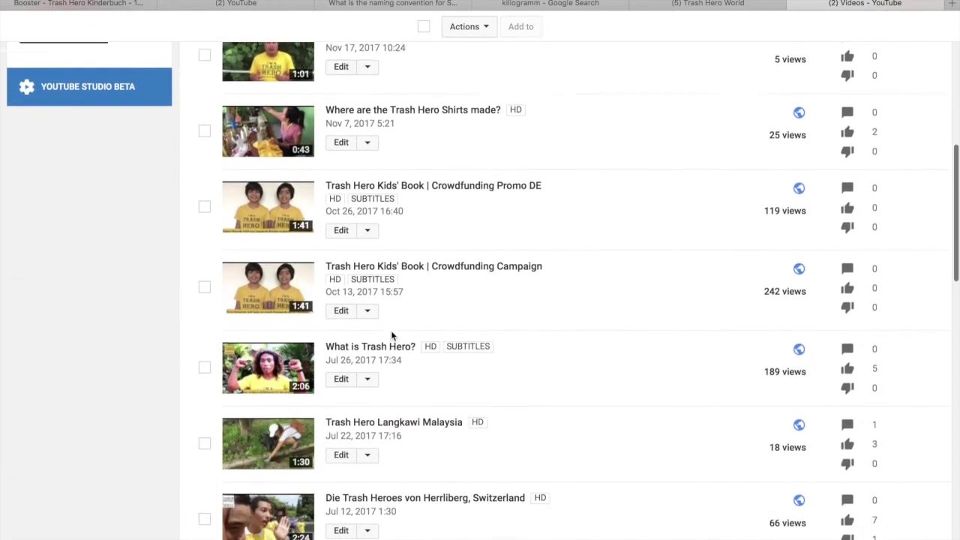
{"action": "scroll", "coordinate": [392, 337], "scroll_direction": "down", "scroll_amount": 2}
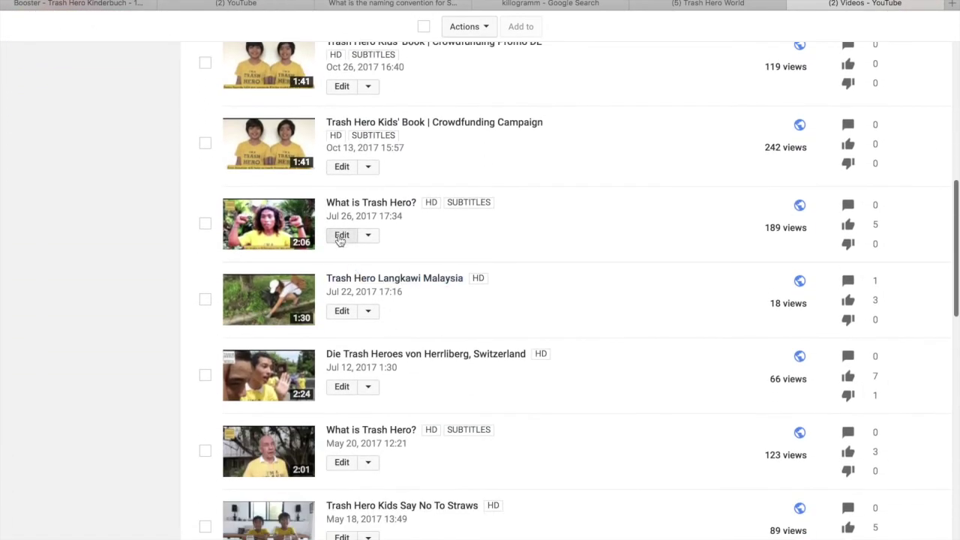
{"action": "left_click", "coordinate": [339, 237]}
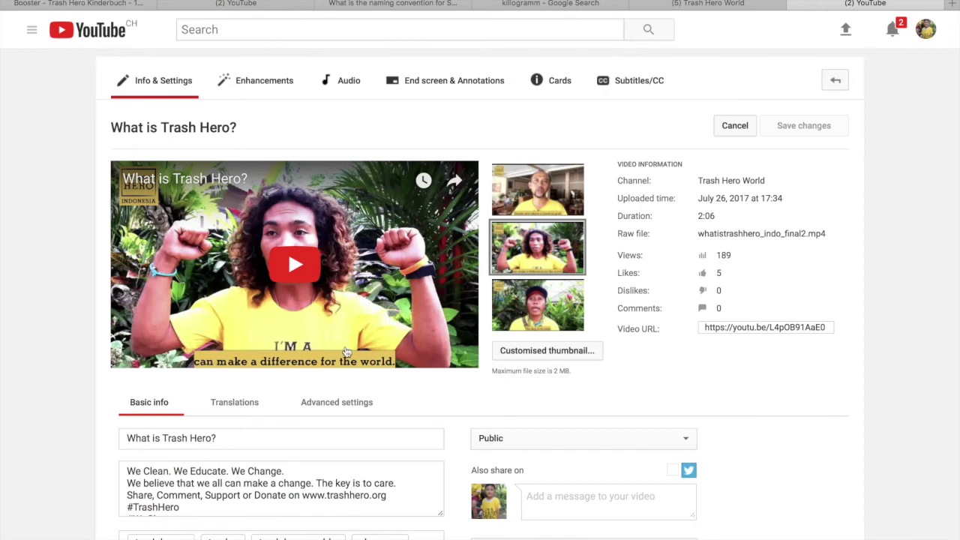
- Open the published Czech subtitles of "What is Trash Hero?" and download them as an .srt file
{"action": "left_click", "coordinate": [638, 87]}
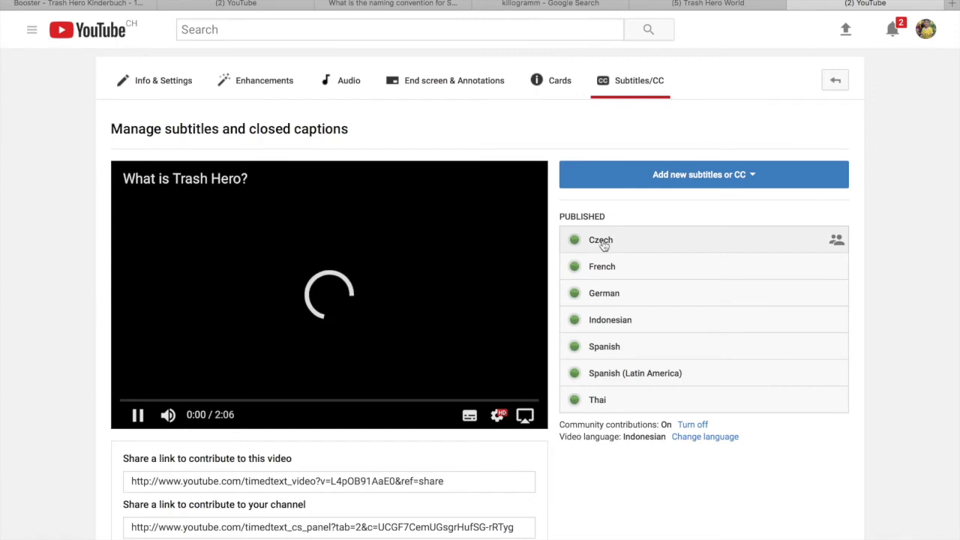
{"action": "left_click", "coordinate": [617, 246]}
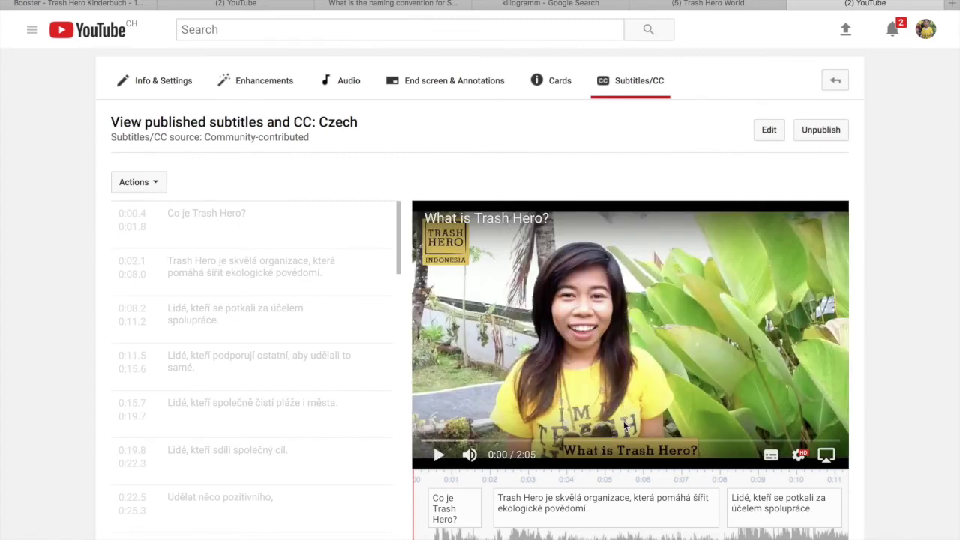
{"action": "left_click", "coordinate": [156, 184]}
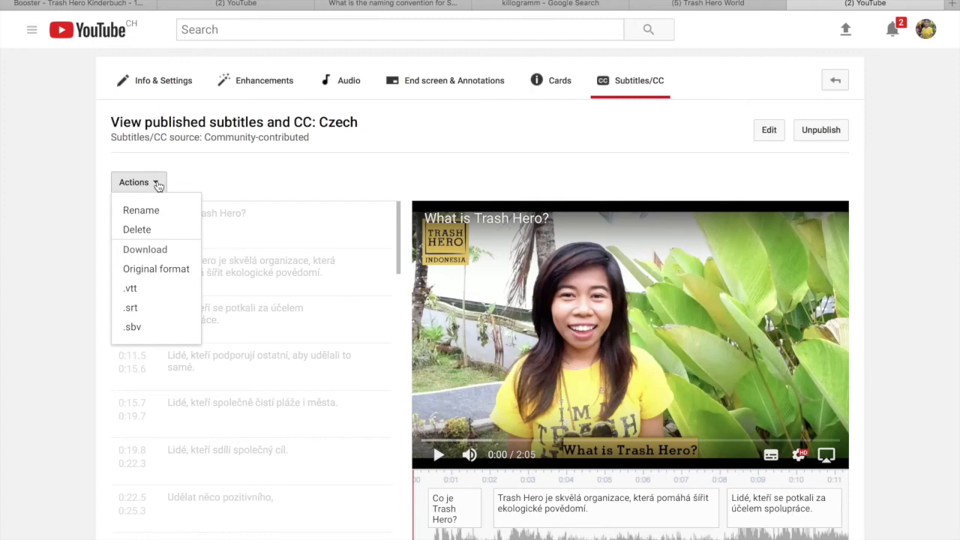
{"action": "right_click", "coordinate": [134, 310]}
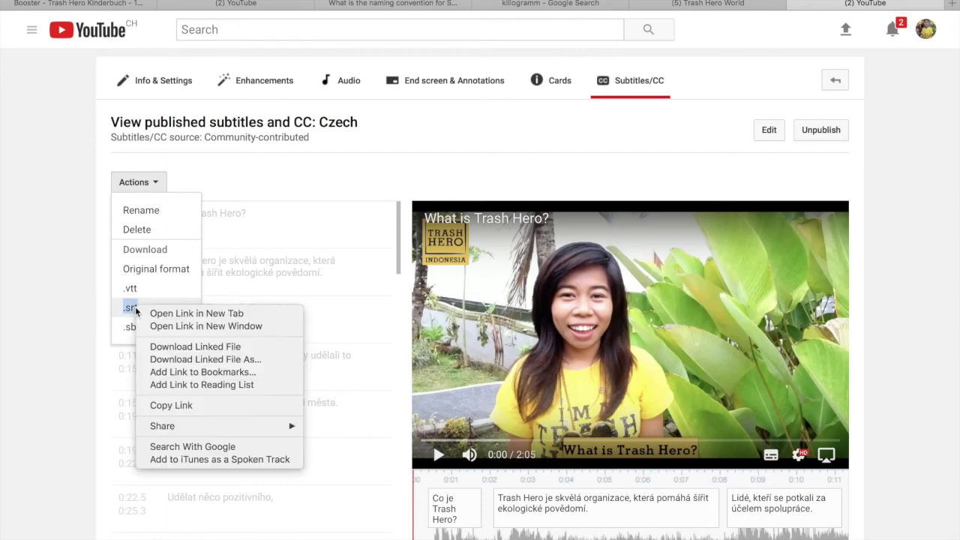
{"action": "left_click", "coordinate": [187, 346]}
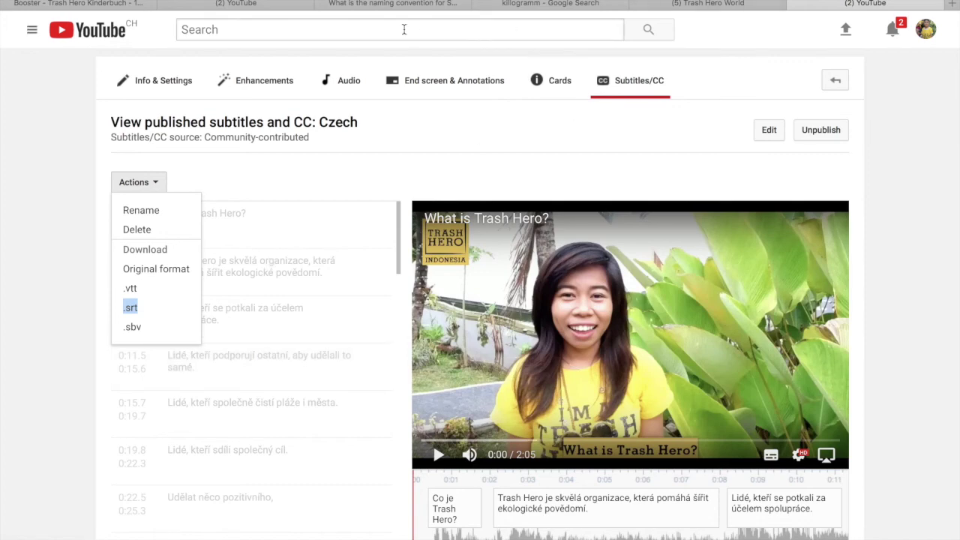
- Review the SubRip (.srt) naming convention on the Facebook help page and locate the code for Czech
{"action": "left_click", "coordinate": [389, 6]}
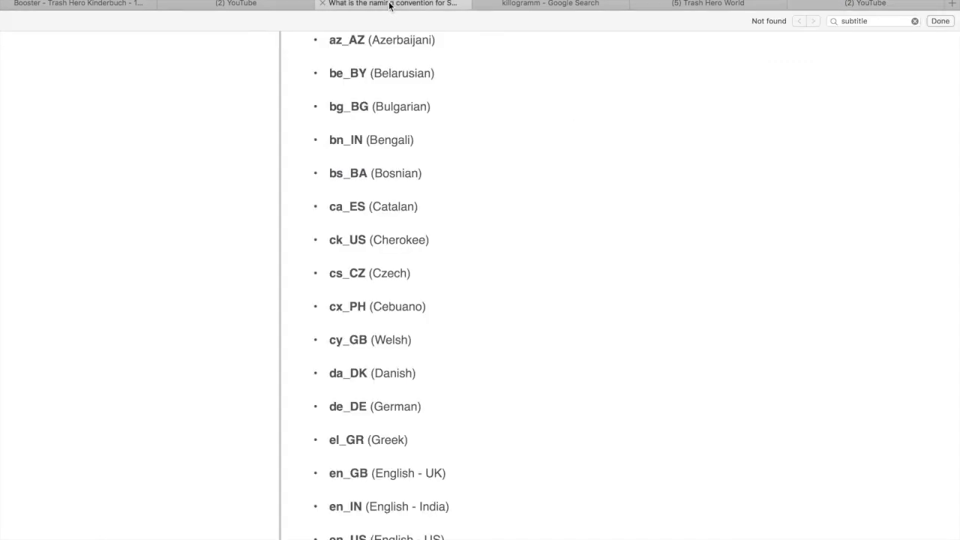
{"action": "scroll", "coordinate": [492, 247], "scroll_direction": "up", "scroll_amount": 5}
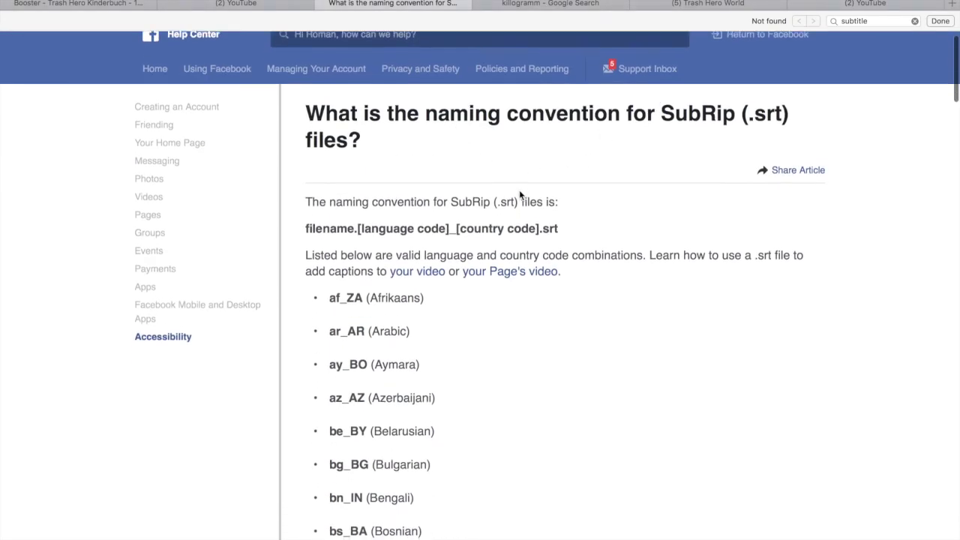
{"action": "scroll", "coordinate": [519, 195], "scroll_direction": "down", "scroll_amount": 10}
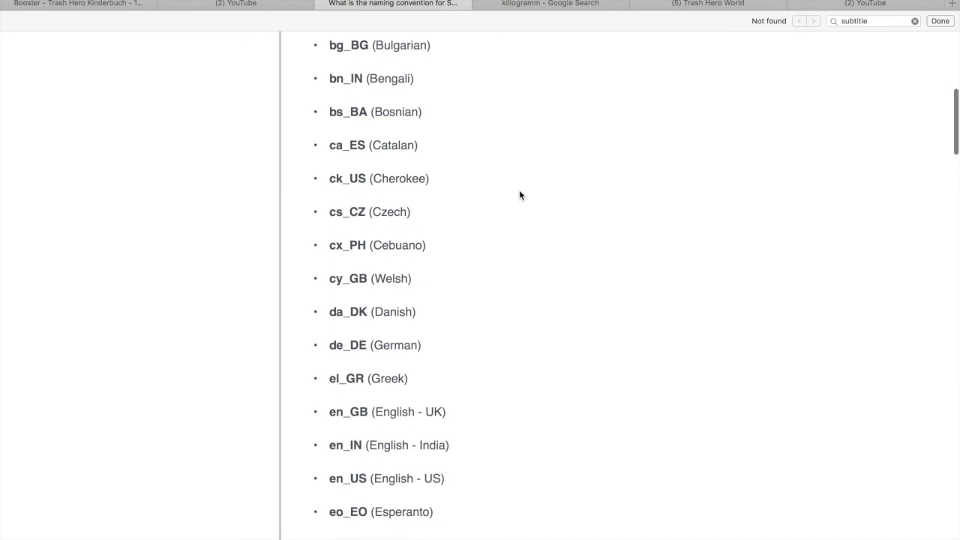
{"action": "left_click_drag", "start_coordinate": [330, 214], "coordinate": [424, 207]}
{"action": "left_click", "coordinate": [422, 221]}
- Switch to the Downloads folder in Finder and open the file Unknown-27 in TextEdit
{"action": "mouse_move", "coordinate": [138, 534]}
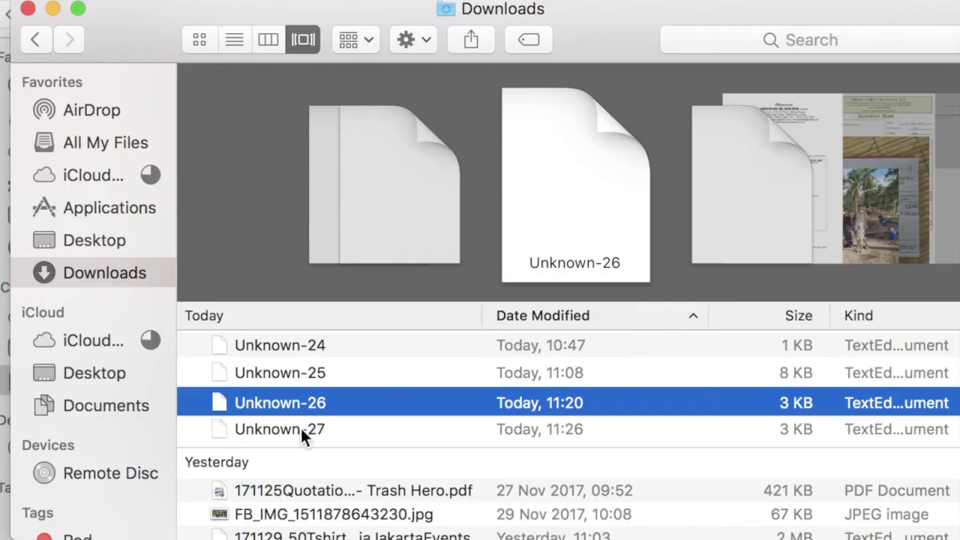
{"action": "left_click", "coordinate": [300, 426]}
{"action": "right_click", "coordinate": [308, 426]}
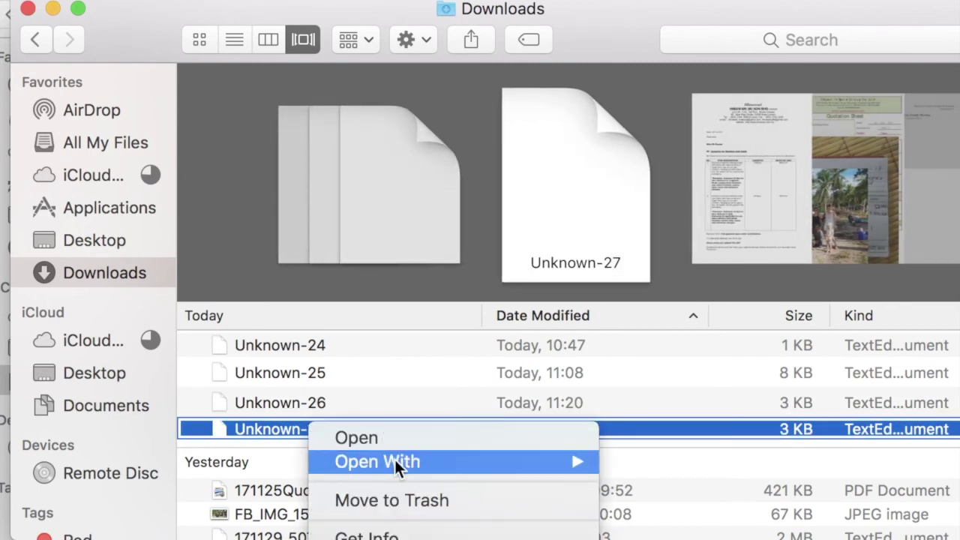
{"action": "mouse_move", "coordinate": [513, 457]}
{"action": "left_click", "coordinate": [659, 452]}
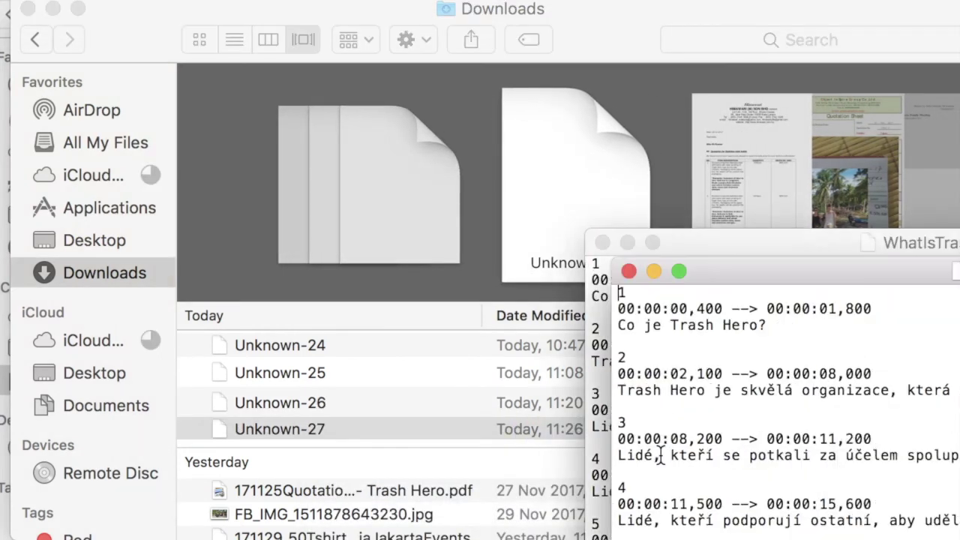
- Duplicate the subtitle document and save the copy as WhatIsTrashHeroEN.cs_CZ.srt in the whatistrashhero_en folder, replacing the existing file
{"action": "left_click", "coordinate": [132, 7]}
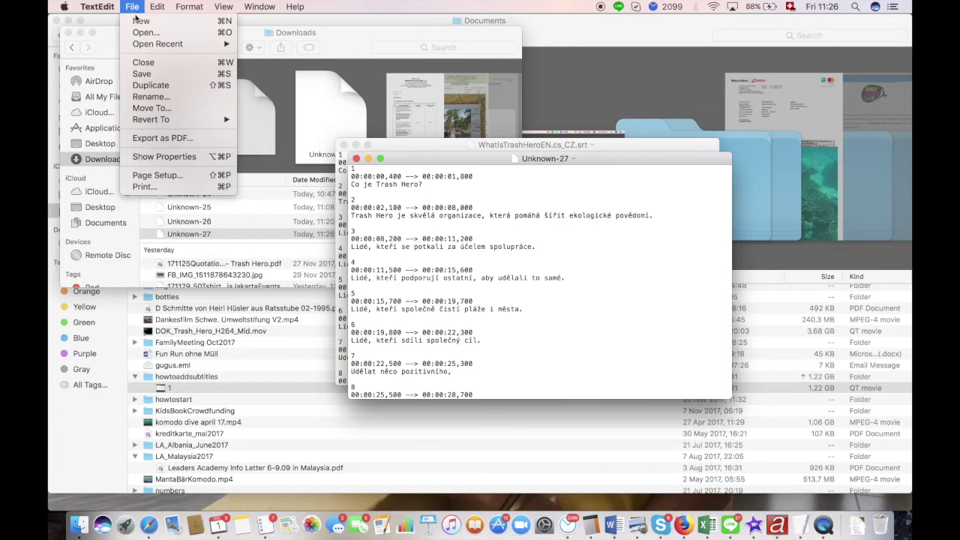
{"action": "left_click", "coordinate": [179, 87]}
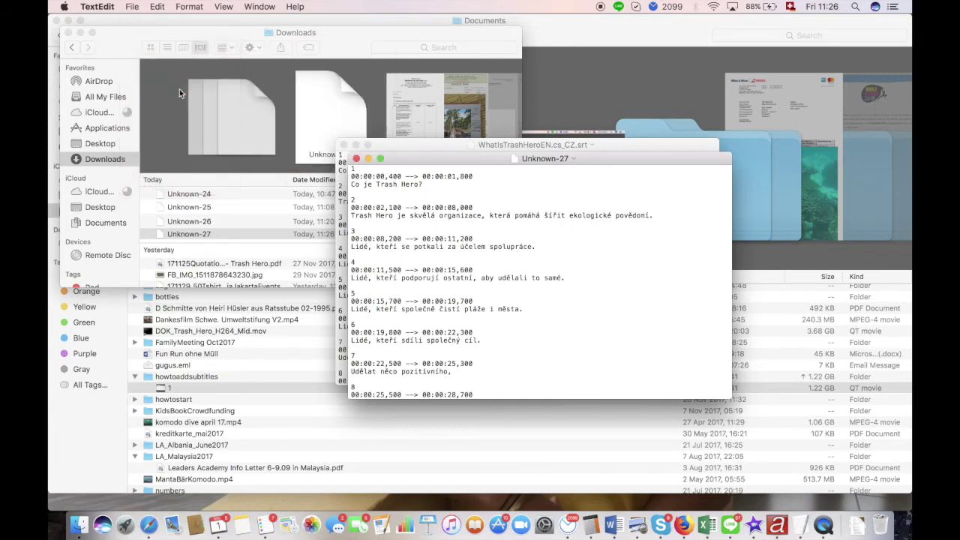
{"action": "left_click", "coordinate": [393, 175]}
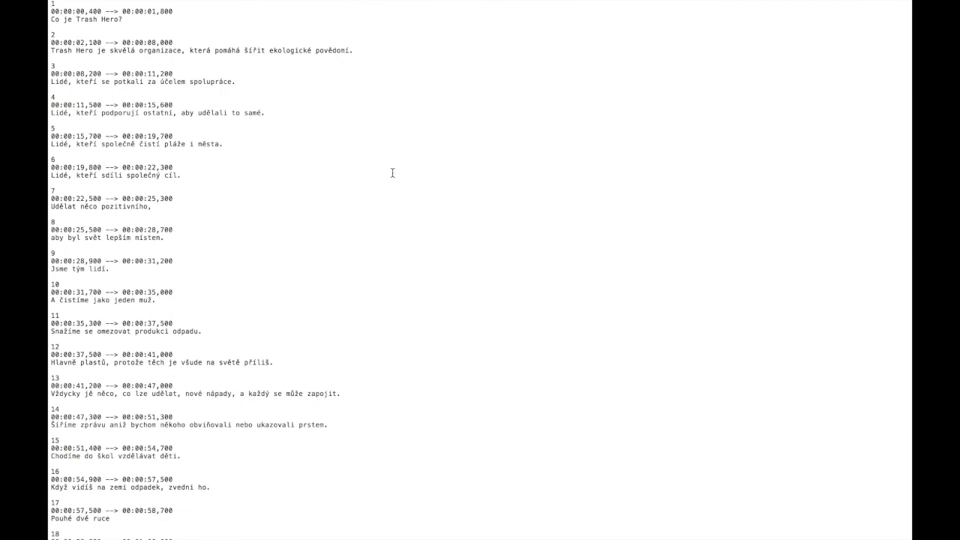
{"action": "key", "text": "super+s"}
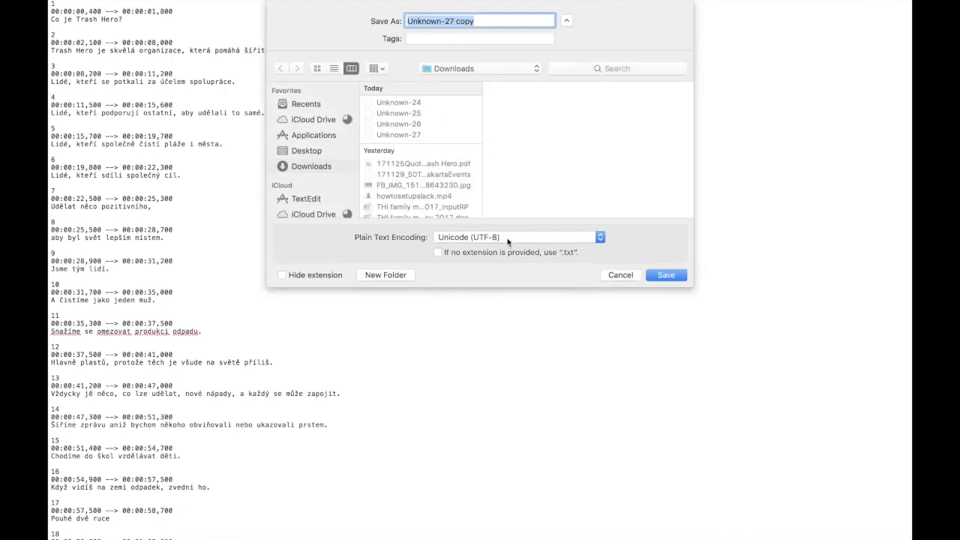
{"action": "key", "text": "Right"}
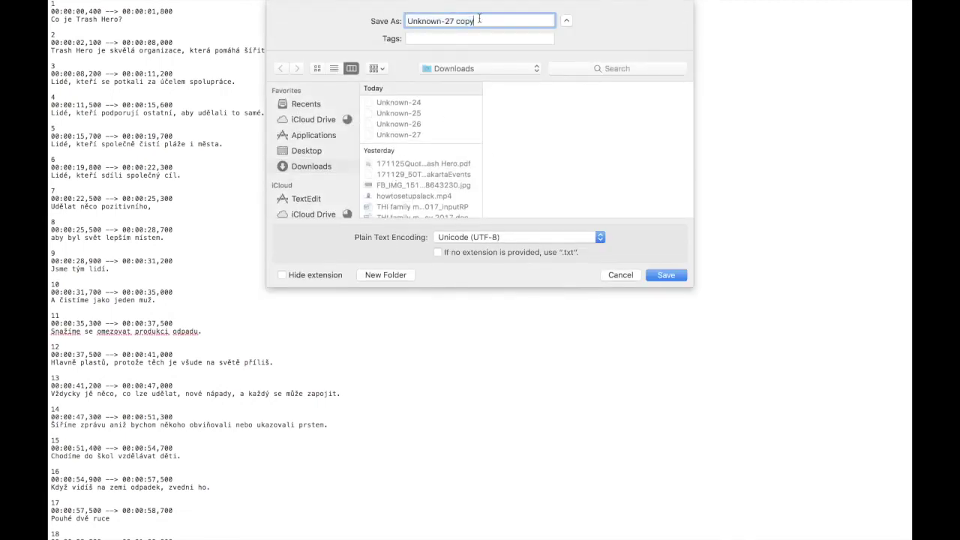
{"action": "scroll", "coordinate": [304, 203], "scroll_direction": "down", "scroll_amount": 5}
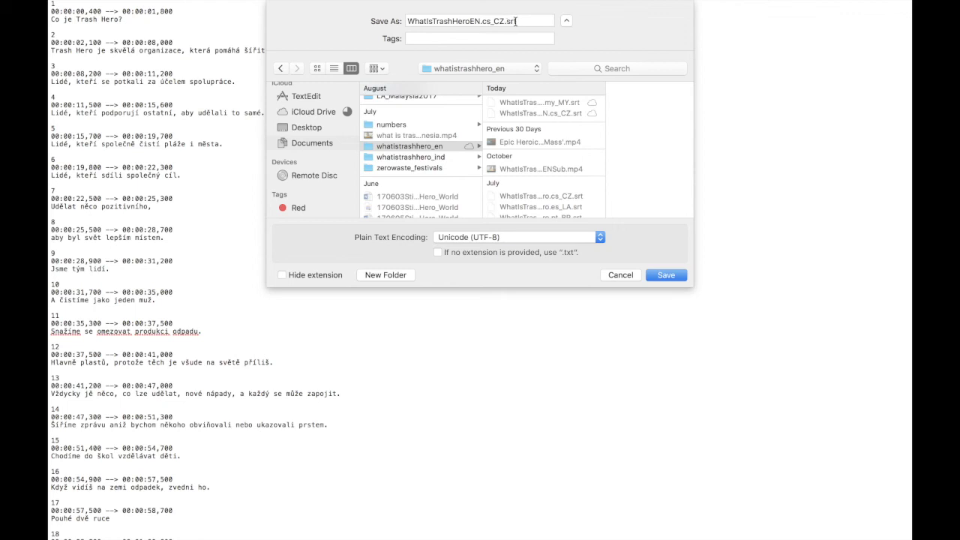
{"action": "left_click", "coordinate": [666, 276]}
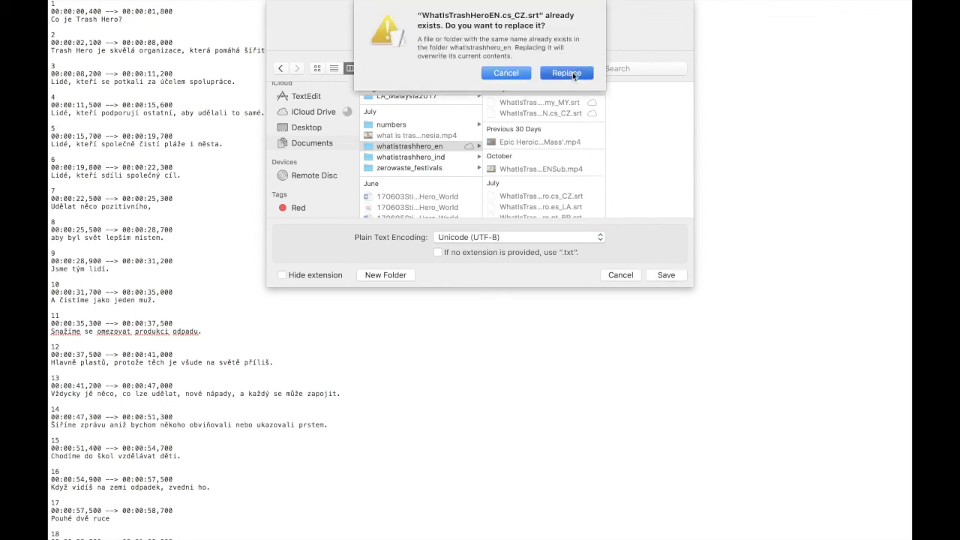
{"action": "left_click", "coordinate": [573, 72]}
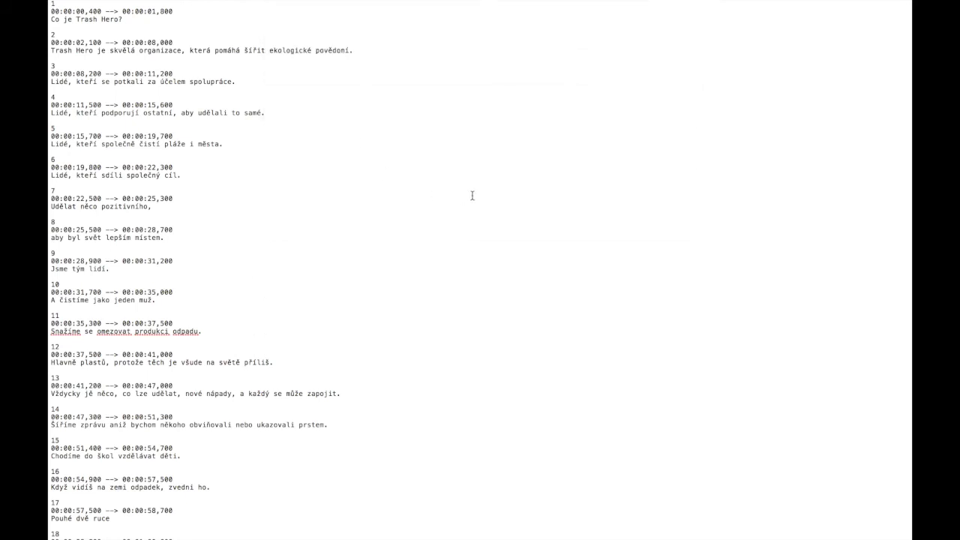
- Switch back to Safari, go to the Trash Hero World page's videos on Facebook and open its Video Library
{"action": "key", "text": "super+Tab"}
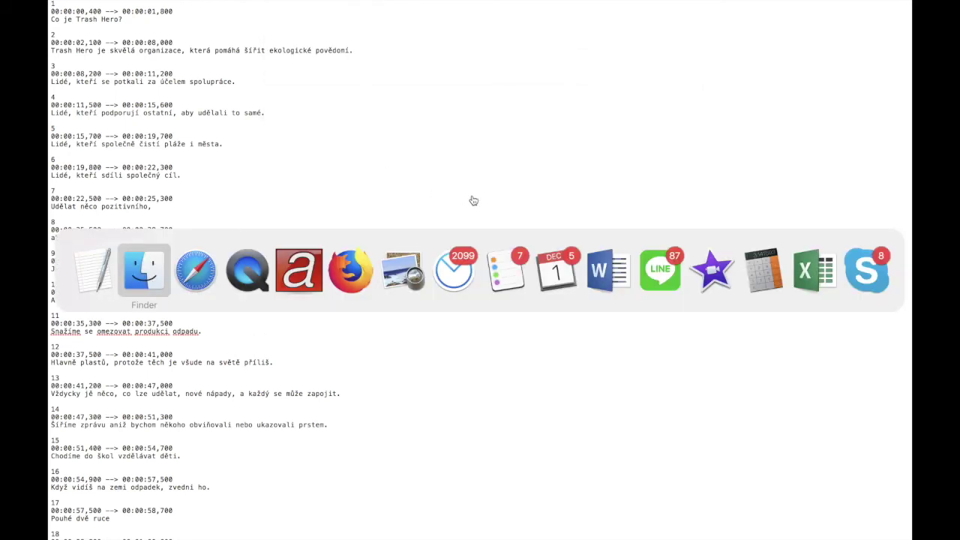
{"action": "key", "text": "super+Tab"}
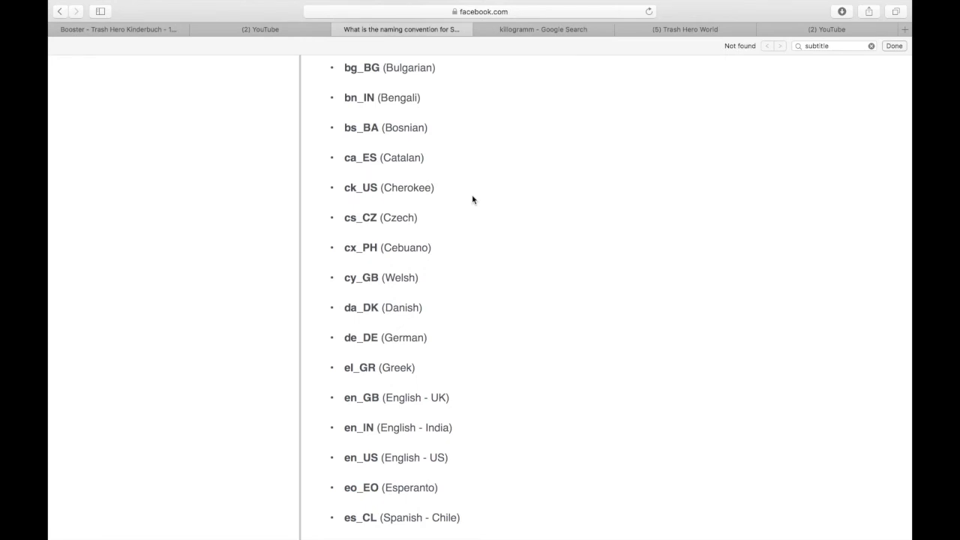
{"action": "left_click", "coordinate": [679, 32]}
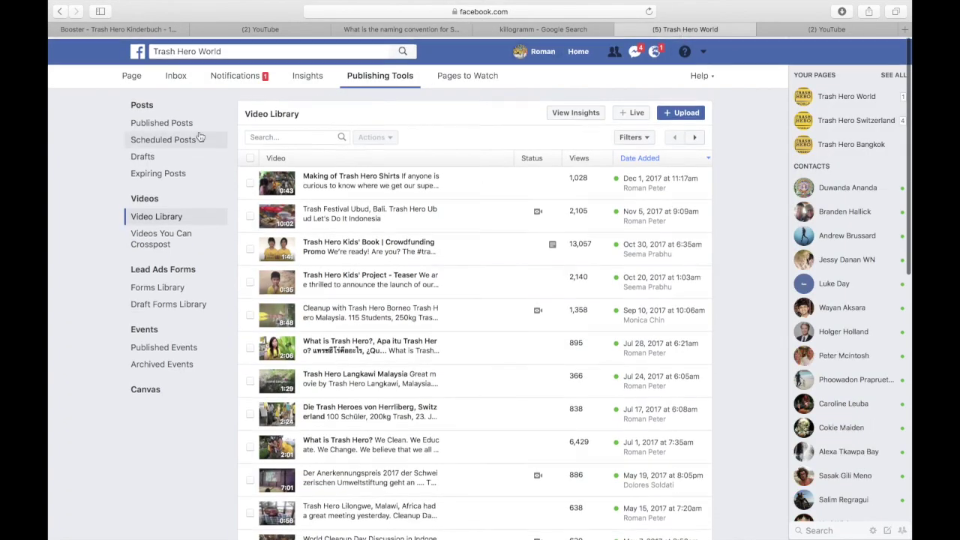
{"action": "left_click", "coordinate": [705, 50]}
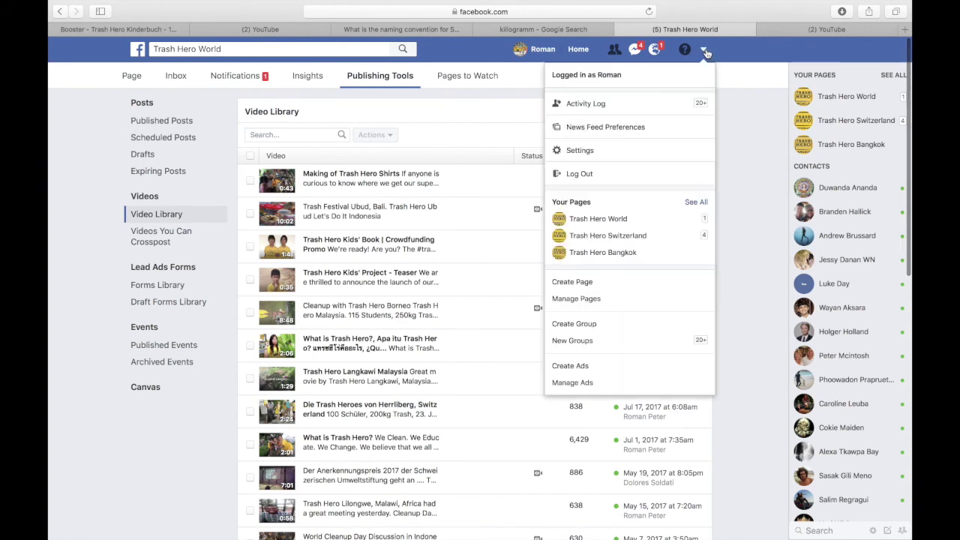
{"action": "left_click", "coordinate": [613, 225]}
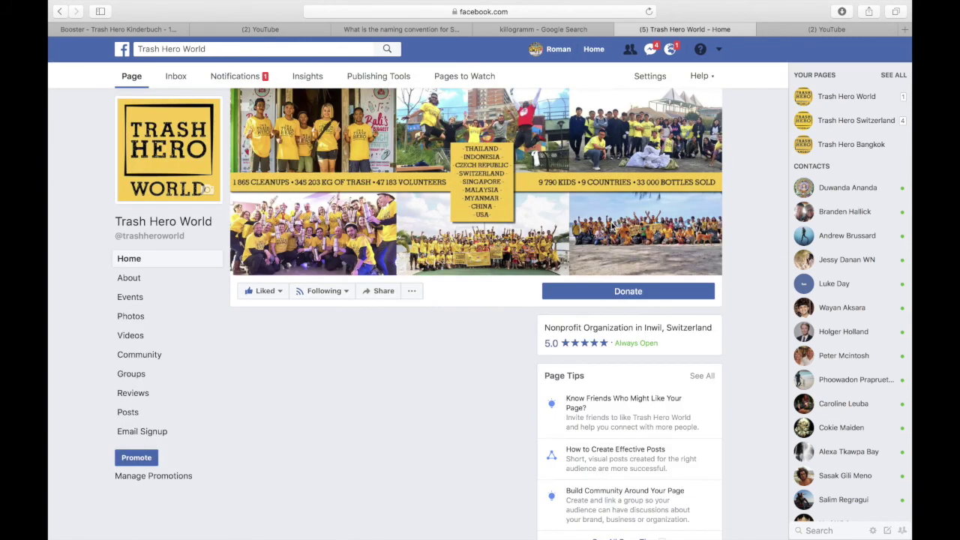
{"action": "left_click", "coordinate": [137, 337]}
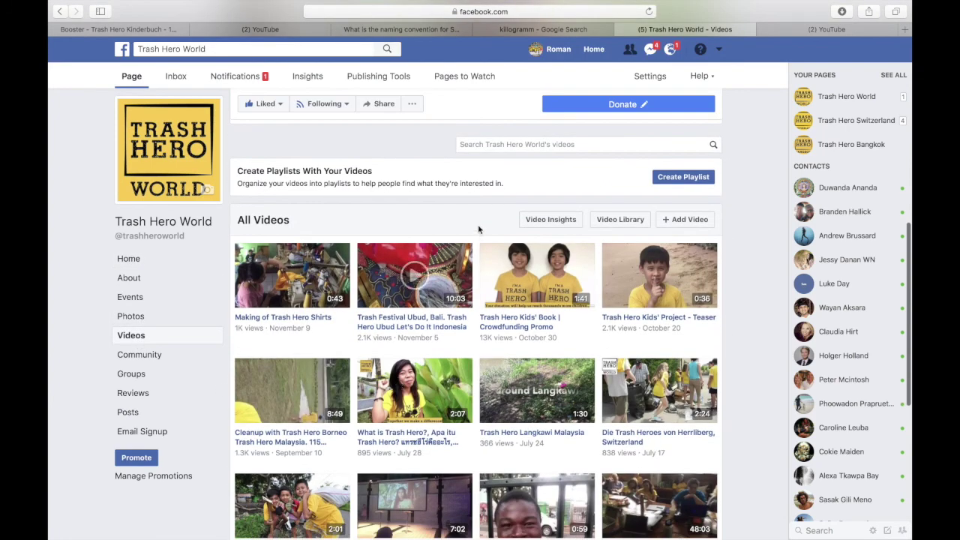
{"action": "left_click", "coordinate": [611, 222]}
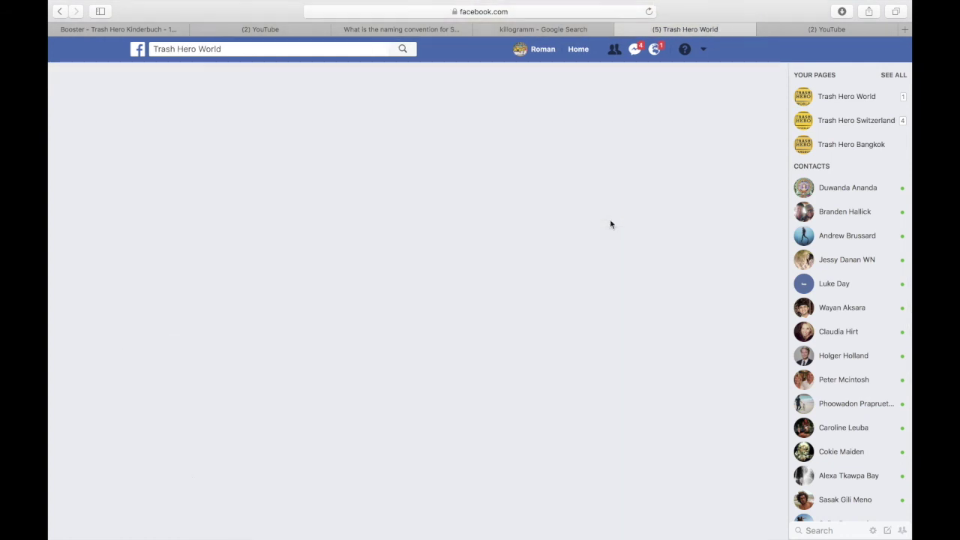
- Edit the Jul 28, 2017 "What is Trash Hero?, Apa itu Trash Hero?" video, upload WhatIsTrashHeroEN.cs_CZ.srt as captions and save
{"action": "scroll", "coordinate": [458, 285], "scroll_direction": "down", "scroll_amount": 4}
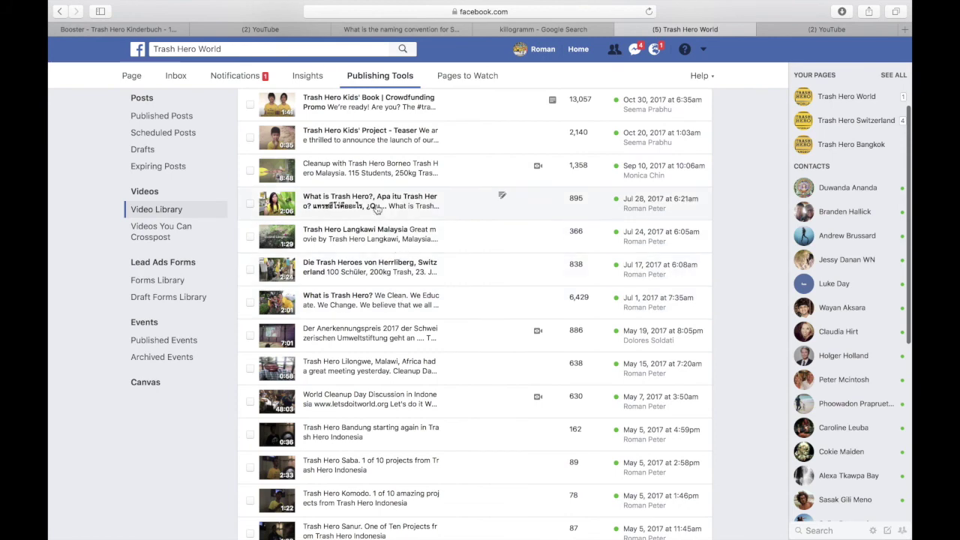
{"action": "left_click", "coordinate": [501, 198]}
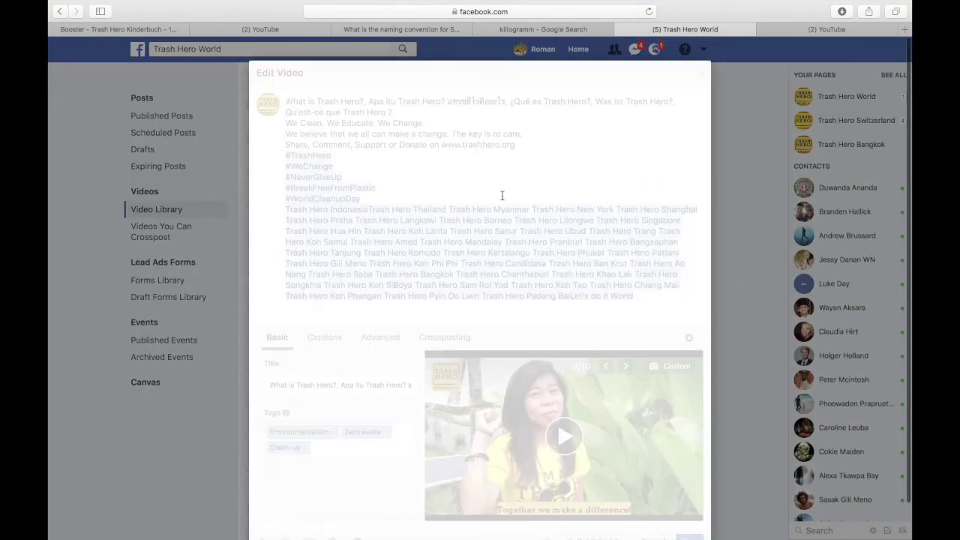
{"action": "left_click", "coordinate": [331, 341]}
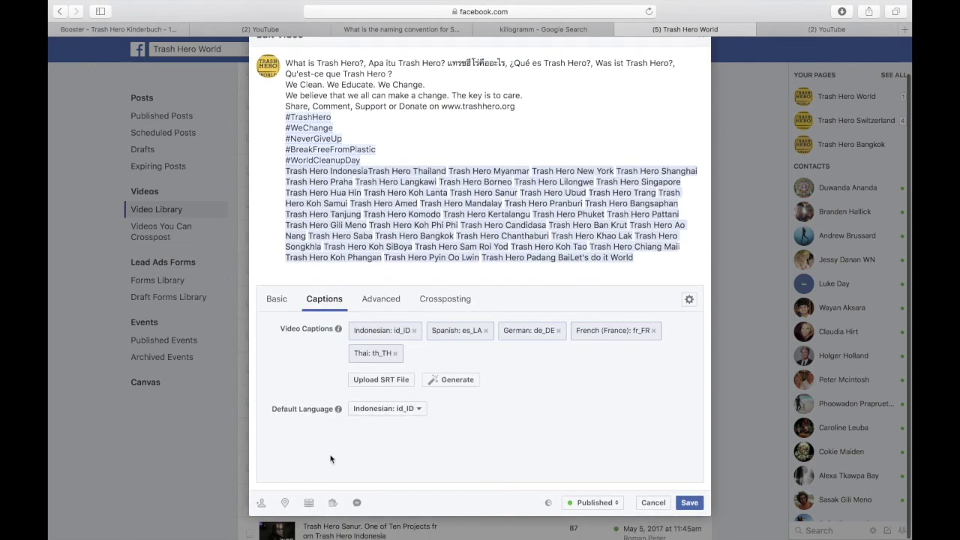
{"action": "left_click", "coordinate": [394, 385]}
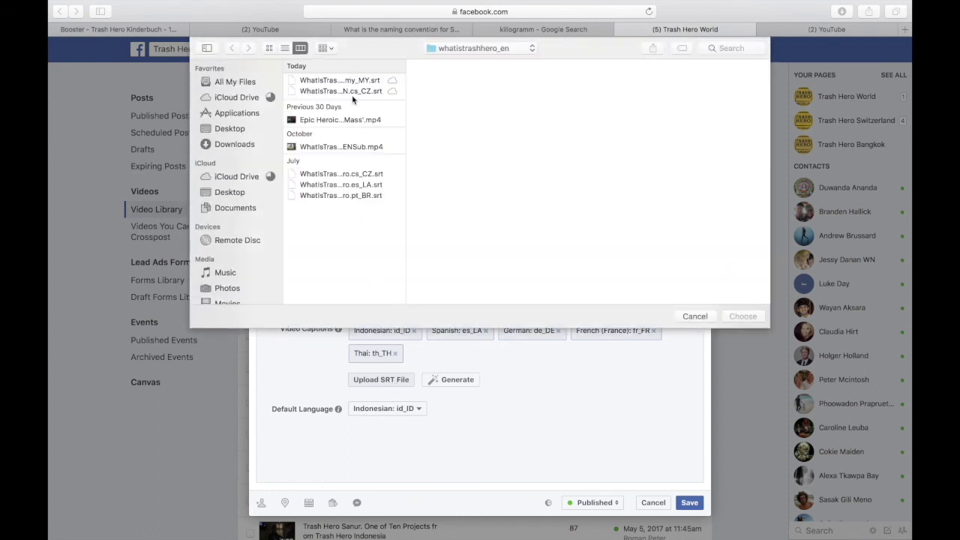
{"action": "left_click", "coordinate": [357, 92]}
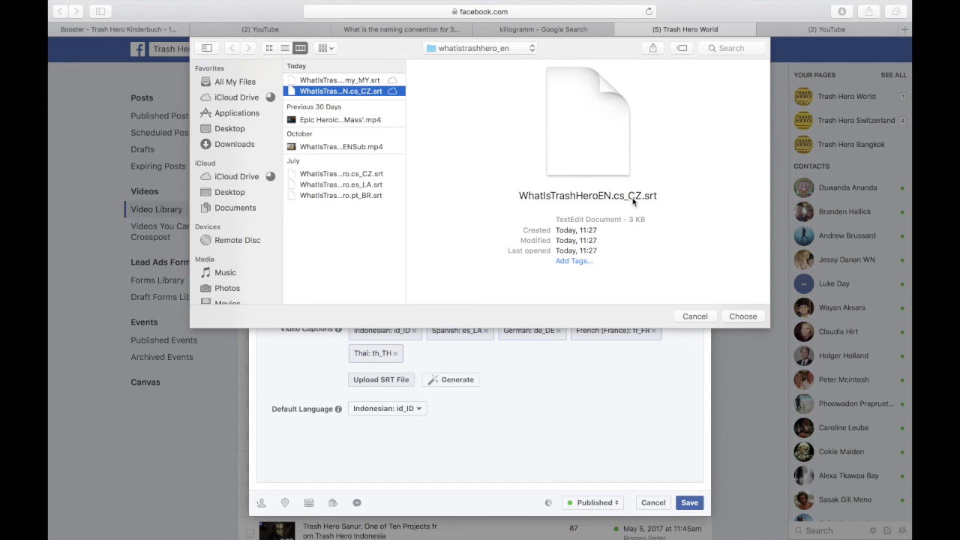
{"action": "left_click", "coordinate": [742, 317]}
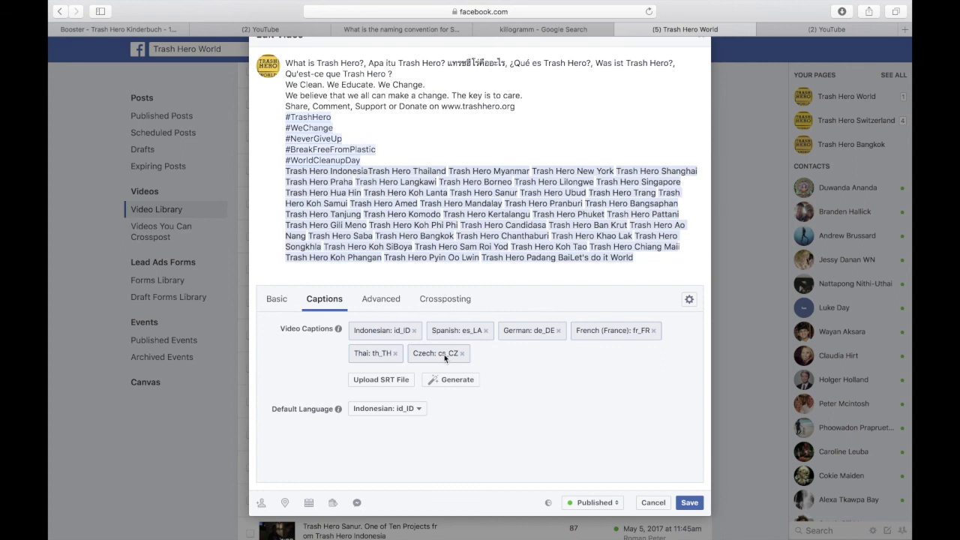
{"action": "left_click", "coordinate": [690, 505]}
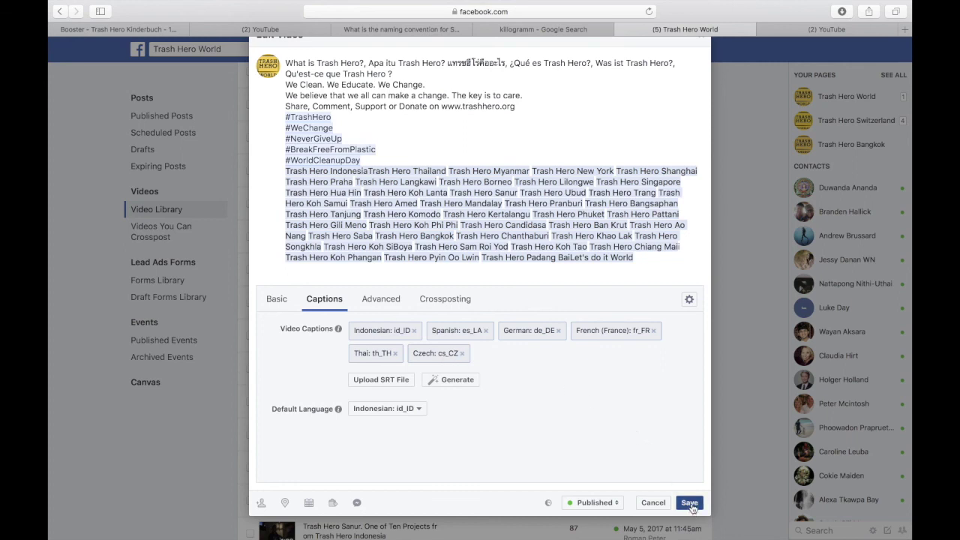